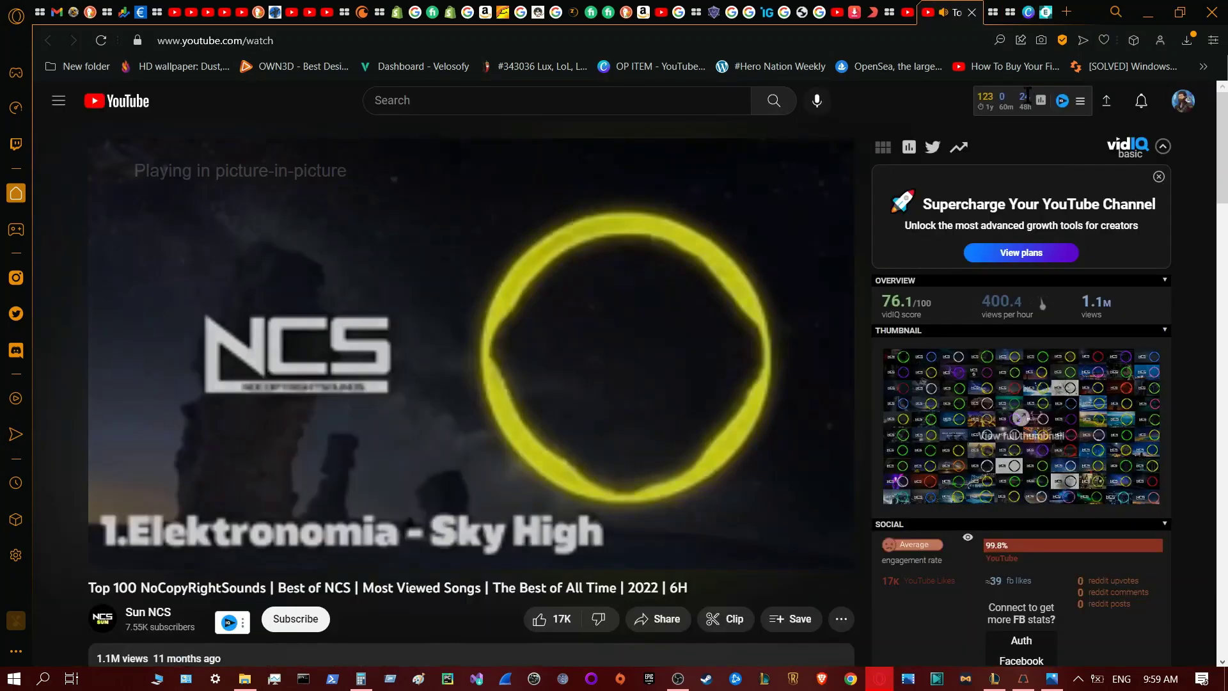
- Stretch the Rammus artwork to full page width in the YouTube thumbnail, then open a new browser tab
{"action": "left_click", "coordinate": [1004, 357]}
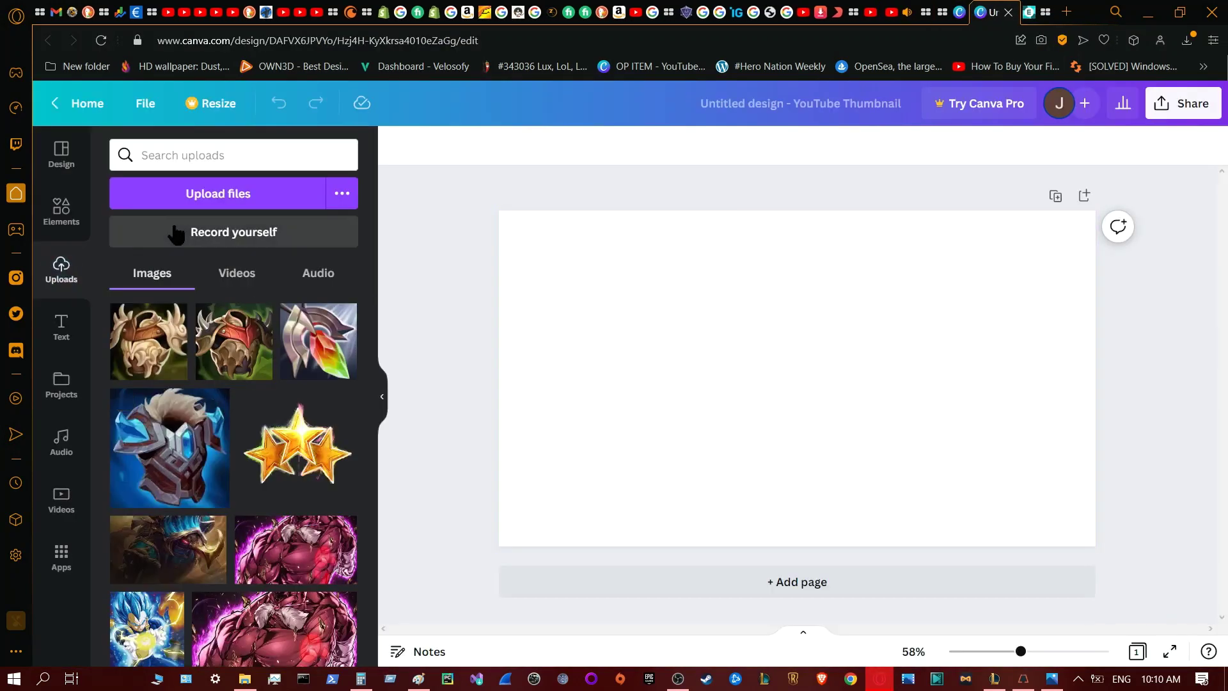
{"action": "left_click_drag", "start_coordinate": [620, 381], "coordinate": [500, 380]}
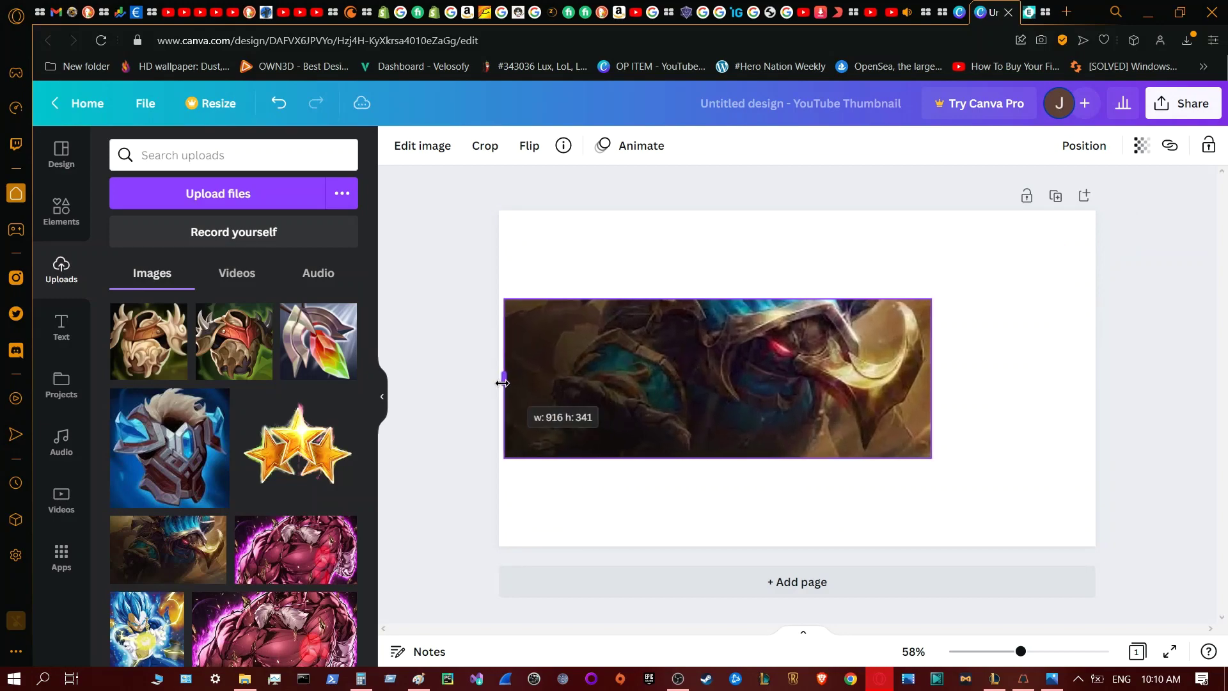
{"action": "left_click_drag", "start_coordinate": [936, 379], "coordinate": [1096, 379]}
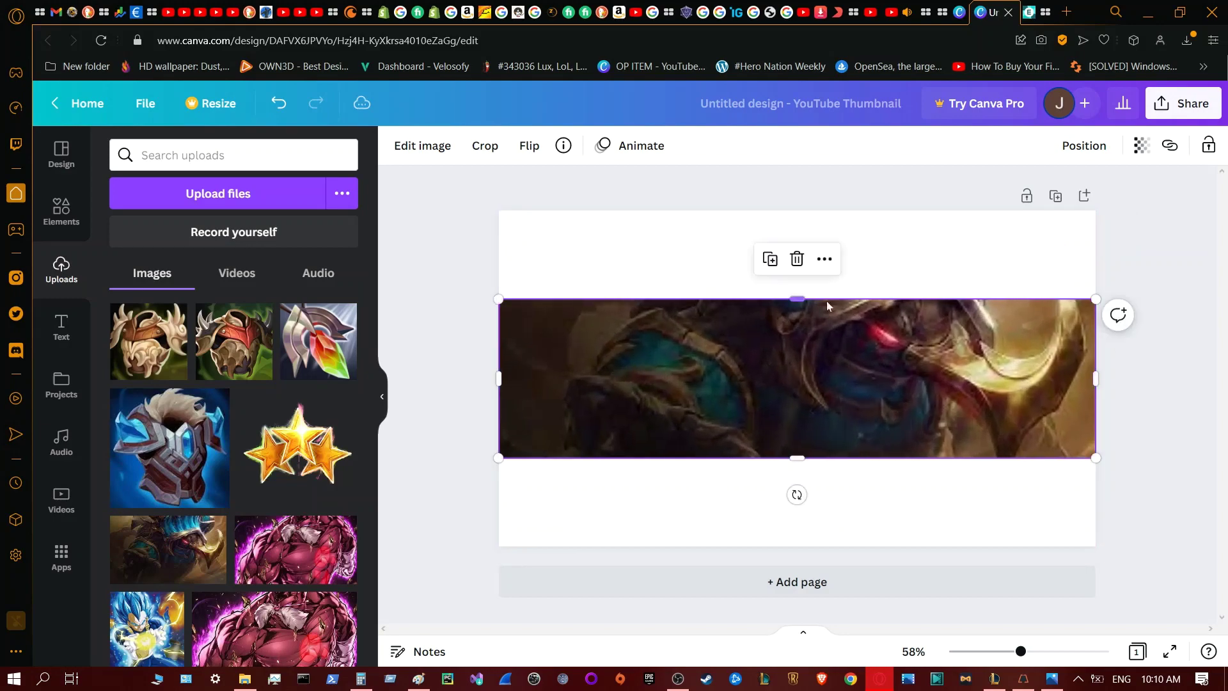
{"action": "left_click_drag", "start_coordinate": [798, 298], "coordinate": [832, 211]}
{"action": "key", "text": "ctrl+z"}
{"action": "key", "text": "ctrl+t"}
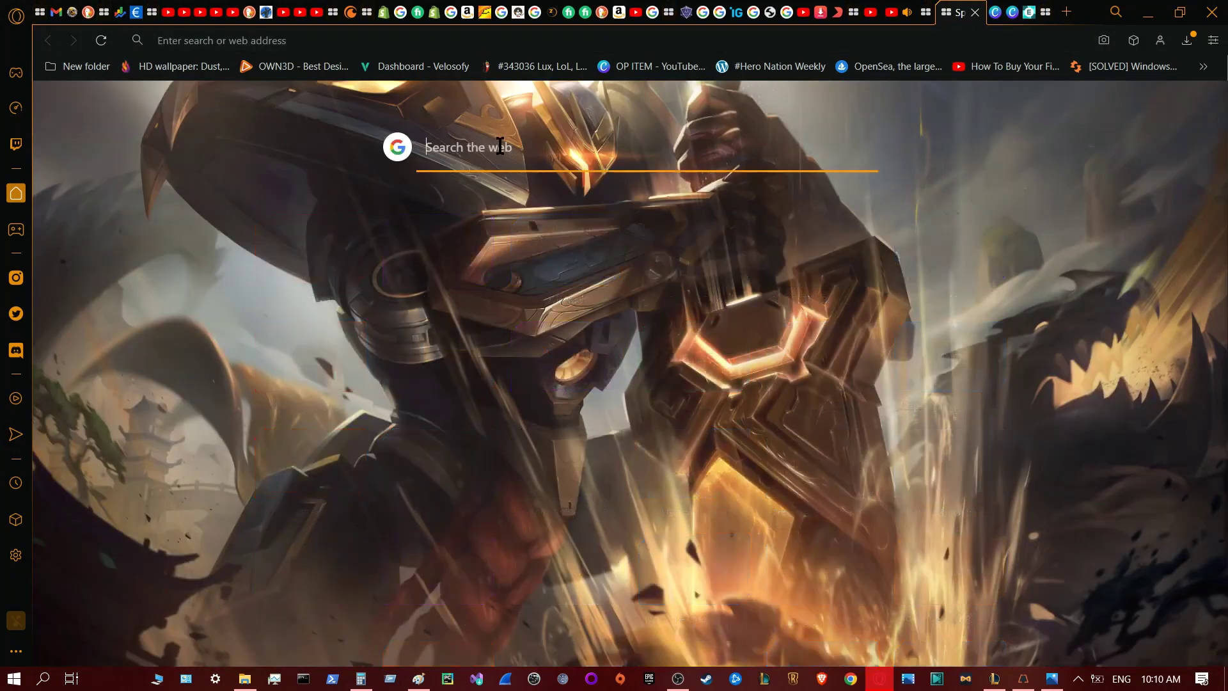
- Search Google Images for 'TFT RAMMUS HD' and preview the Breakflip Rammus result
{"action": "type", "text": "TFT RAMMUHD"}
{"action": "key", "text": "Return"}
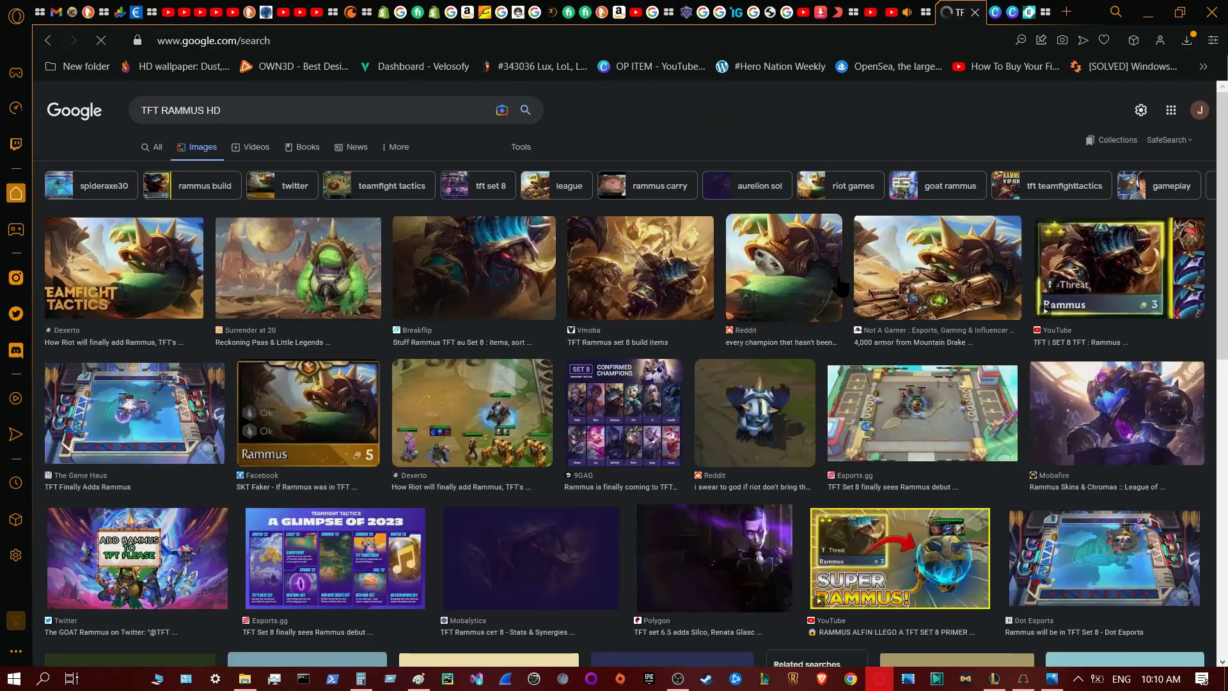
{"action": "left_click", "coordinate": [480, 268]}
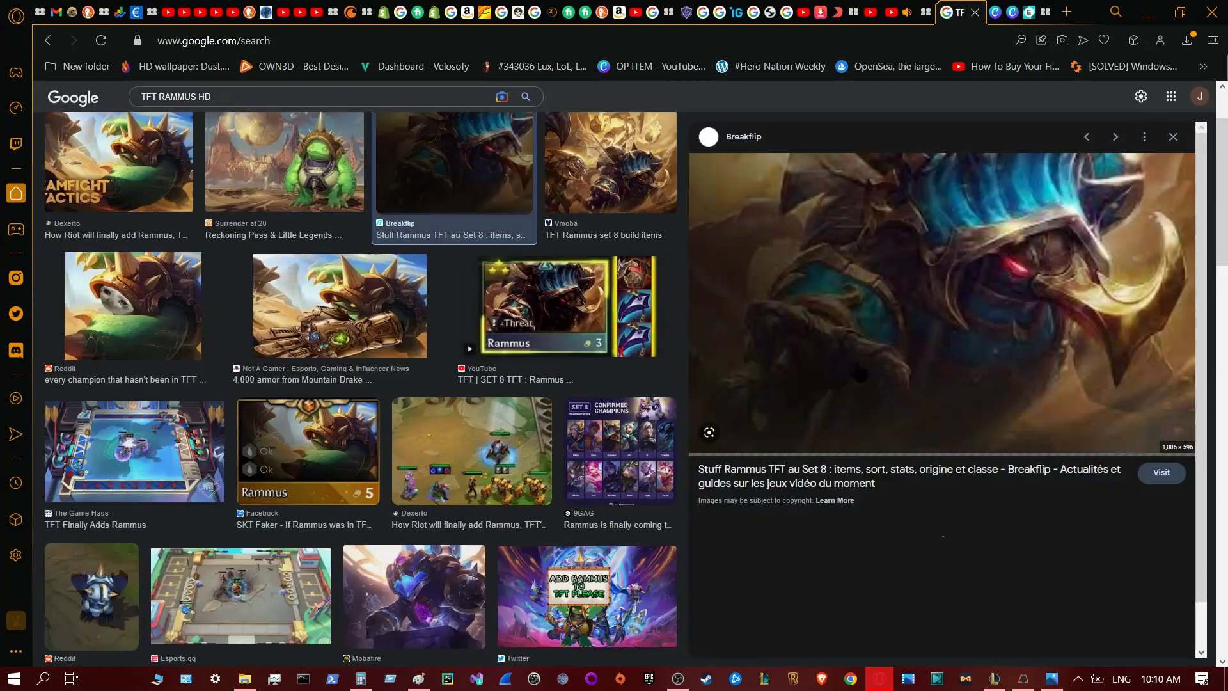
- Save the full-size image as TFT_SET822_Champions_Rammus.jpg and switch to the Pixlr tab
{"action": "right_click", "coordinate": [945, 323]}
{"action": "left_click", "coordinate": [1032, 458]}
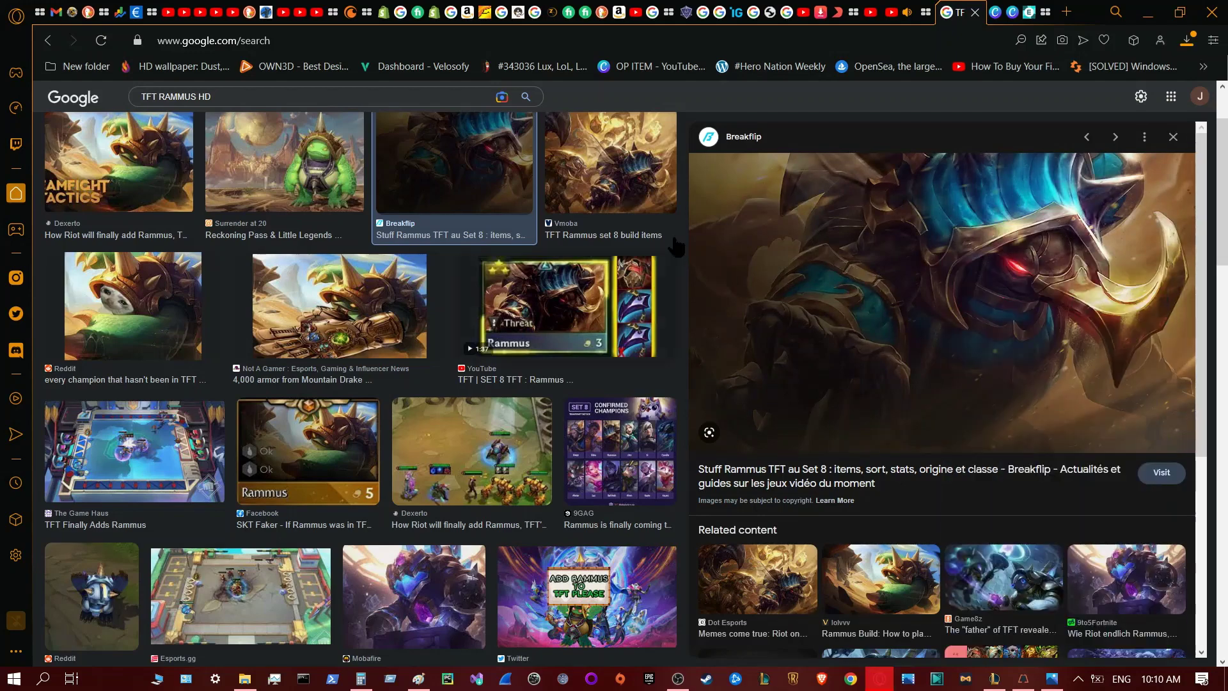
{"action": "key", "text": "Return"}
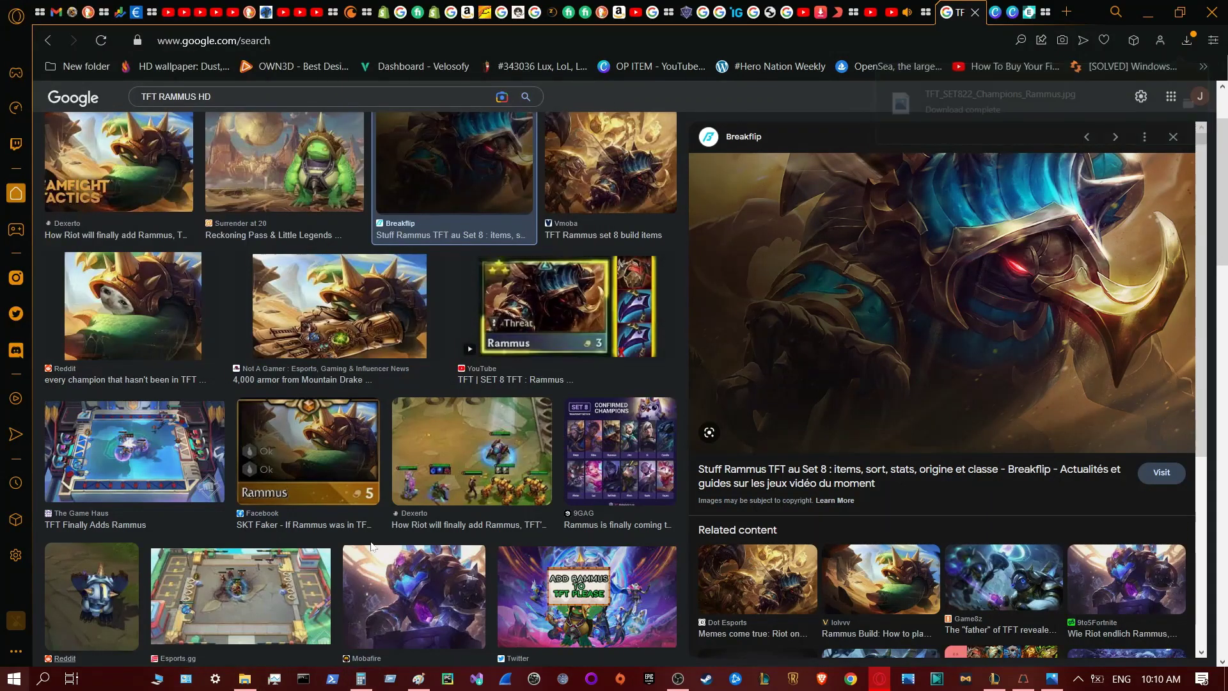
{"action": "key", "text": "super"}
{"action": "key", "text": "Escape"}
{"action": "left_click", "coordinate": [1029, 11]}
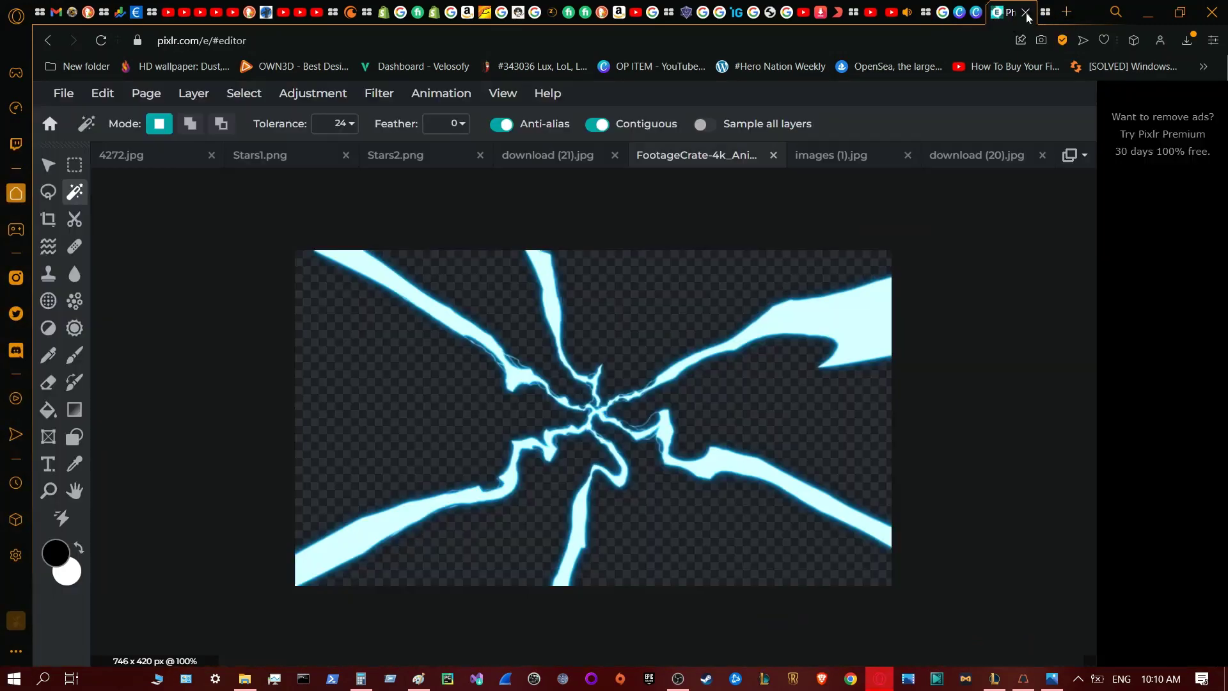
- Delete the champion image and a re-added upload from the Canva thumbnail page
{"action": "left_click", "coordinate": [979, 13]}
{"action": "key", "text": "Delete"}
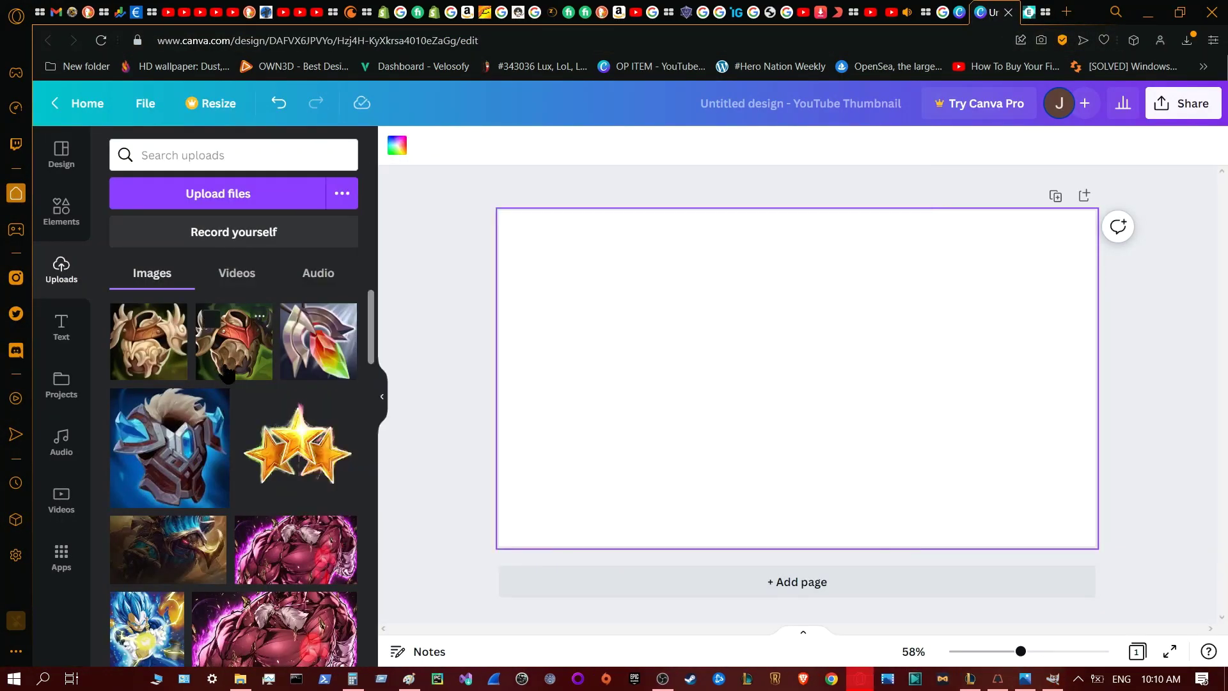
{"action": "left_click", "coordinate": [228, 373]}
{"action": "key", "text": "Delete"}
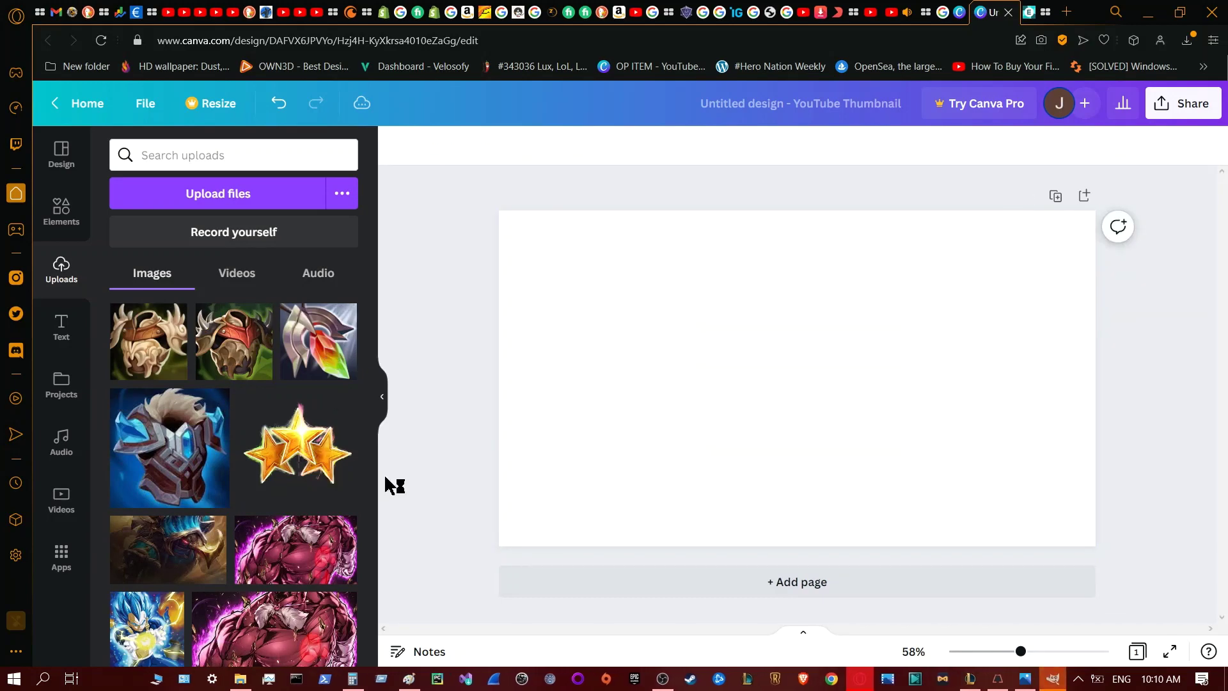
- Add and undo the gold stars image to leave the page blank, then dismiss GIMP's About screen
{"action": "left_click", "coordinate": [357, 465]}
{"action": "key", "text": "ctrl+z"}
{"action": "key", "text": "ctrl+y"}
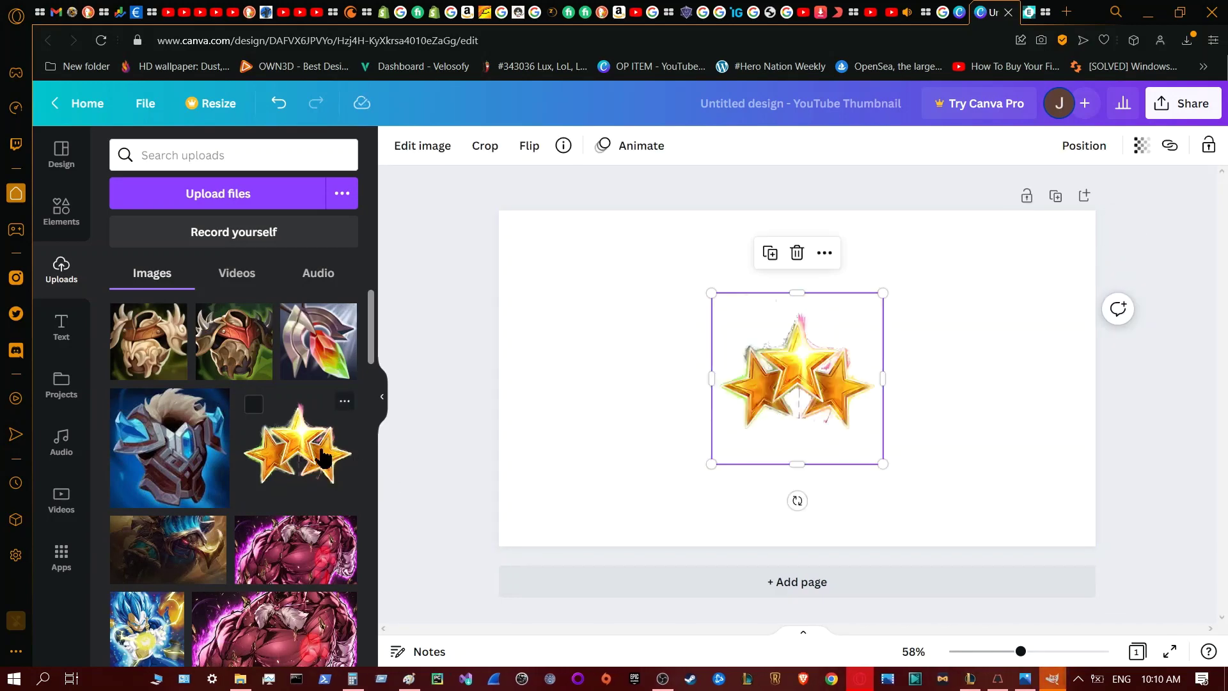
{"action": "key", "text": "ctrl+z"}
{"action": "key", "text": "ctrl+z"}
{"action": "key", "text": "ctrl+z"}
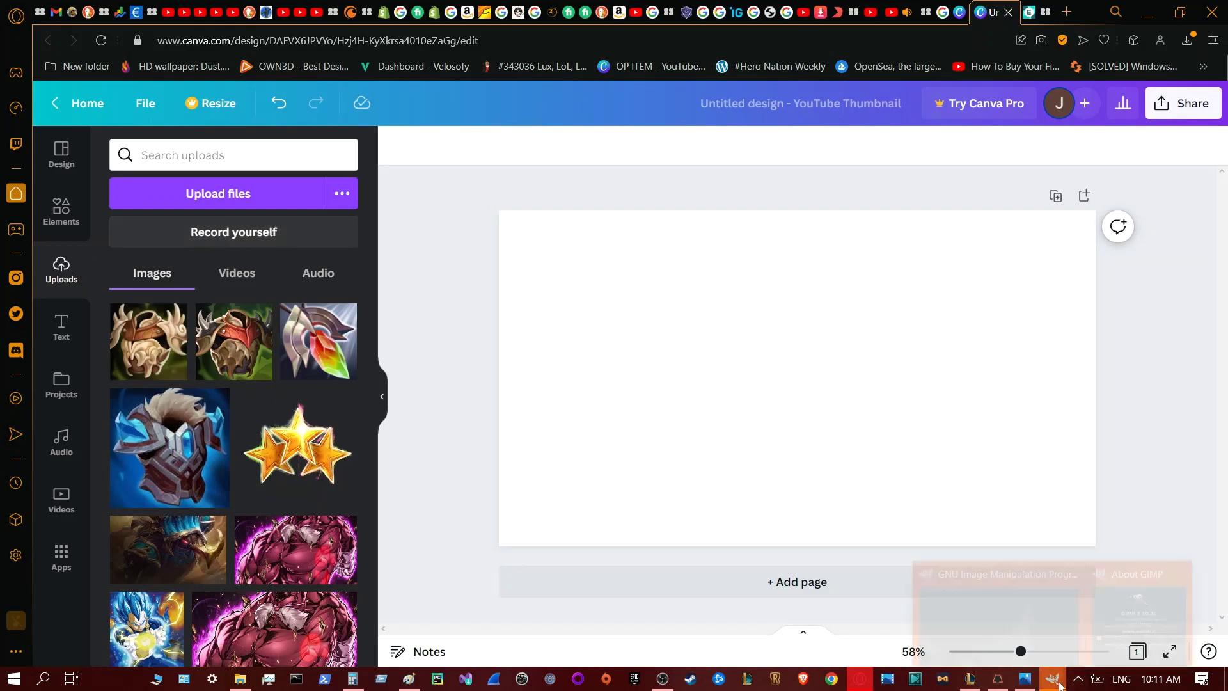
{"action": "left_click", "coordinate": [755, 514]}
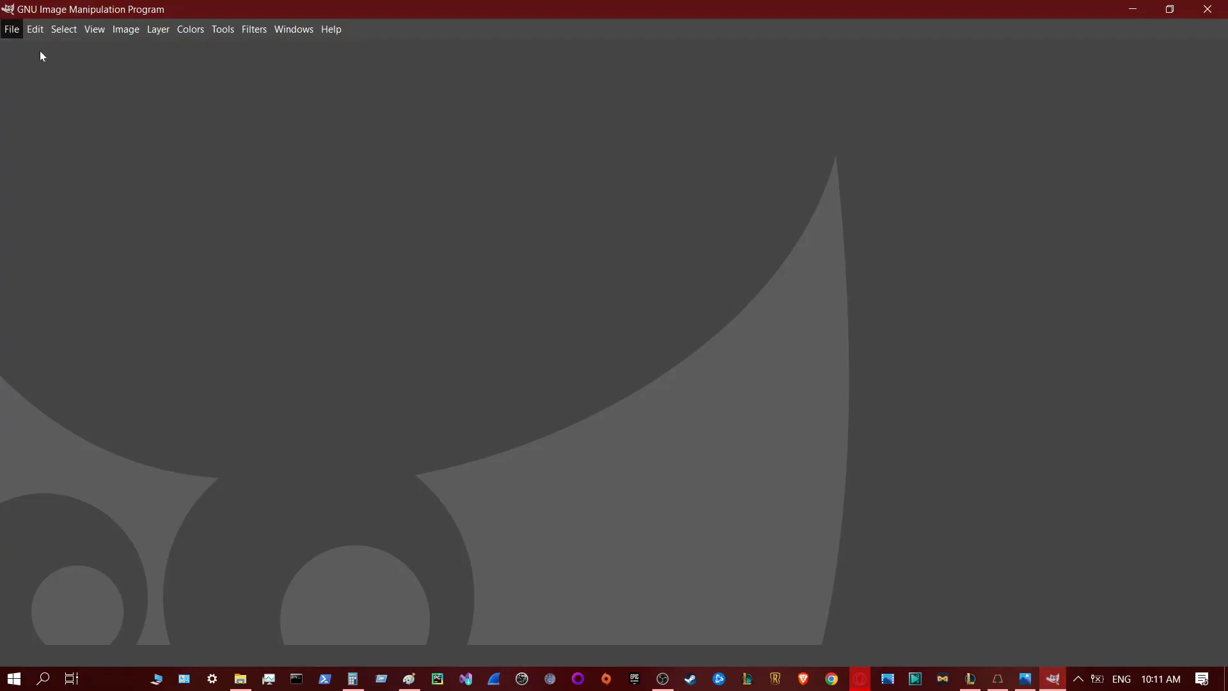
- Open TFT_SET822_Champions_Rammus.jpg in GIMP, converting it to built-in sRGB
{"action": "left_click", "coordinate": [11, 29]}
{"action": "left_click", "coordinate": [27, 87]}
{"action": "left_click", "coordinate": [1011, 629]}
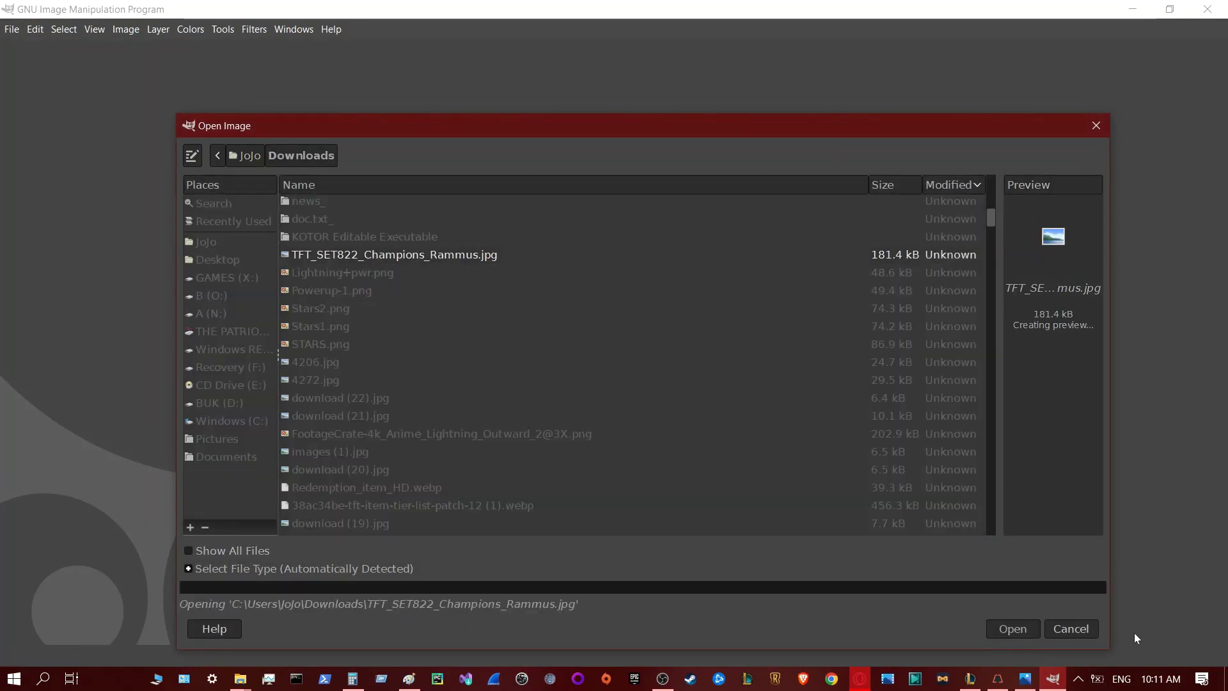
{"action": "left_click", "coordinate": [473, 253]}
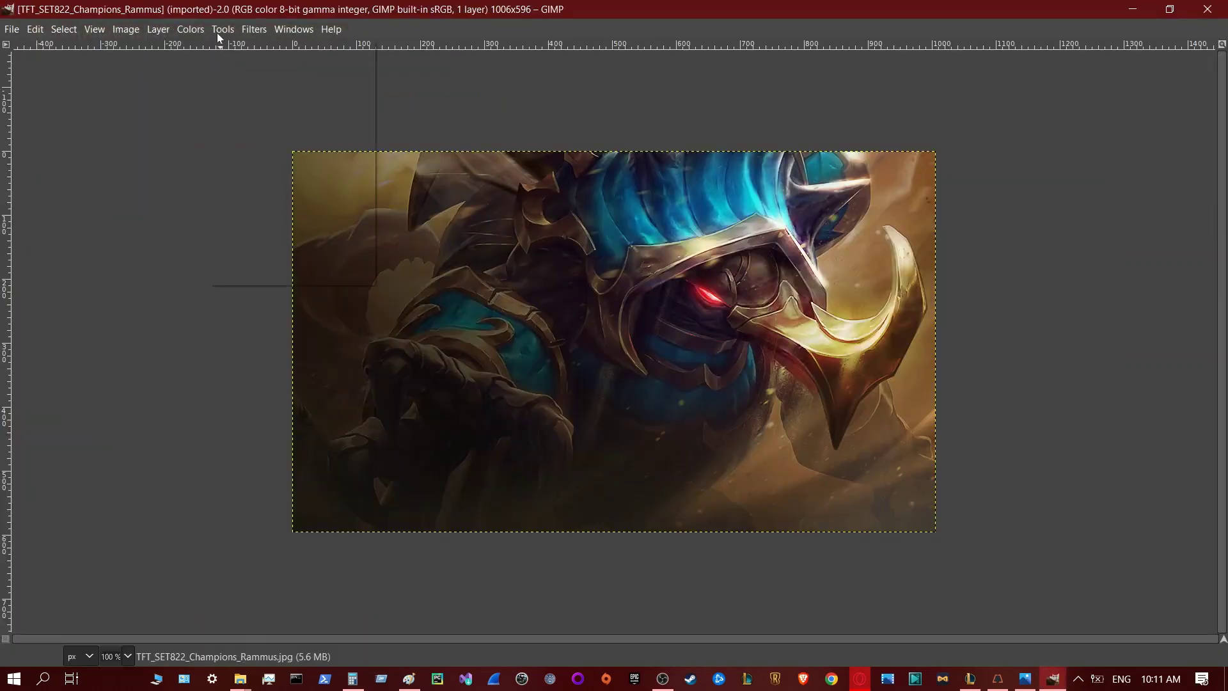
- Apply a lens flare at the upper right and start a Supernova on the left side
{"action": "left_click", "coordinate": [254, 28]}
{"action": "mouse_move", "coordinate": [294, 172]}
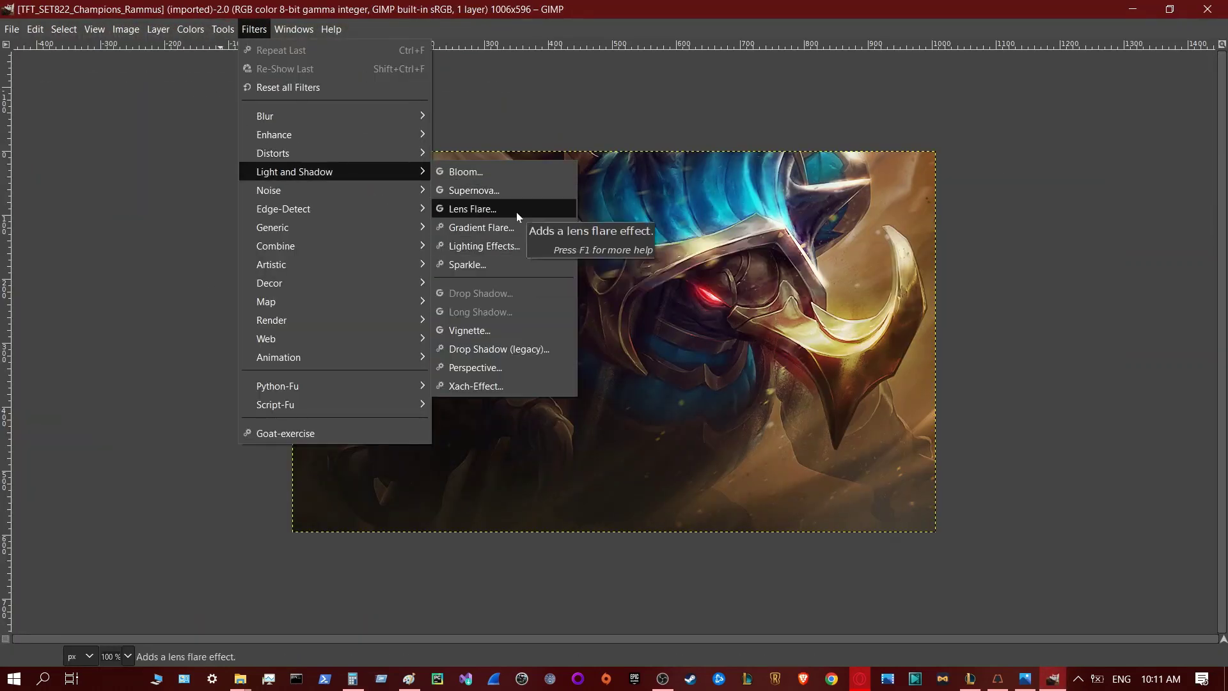
{"action": "left_click", "coordinate": [517, 211]}
{"action": "left_click", "coordinate": [1182, 416]}
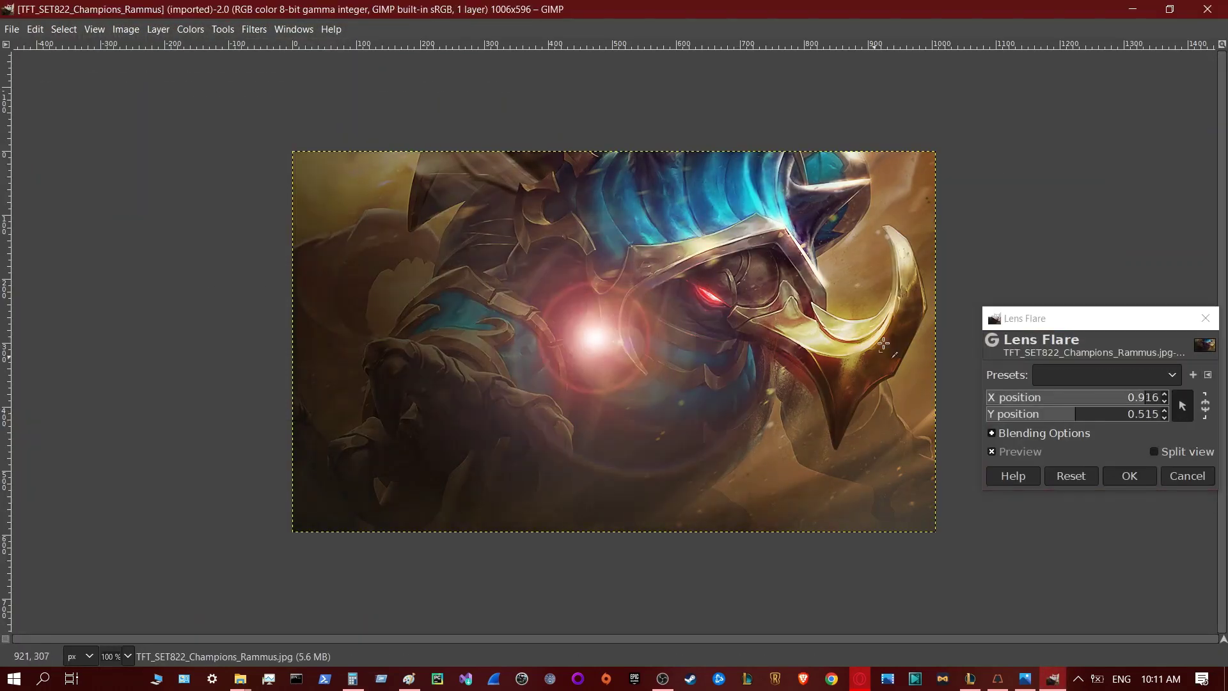
{"action": "left_click", "coordinate": [891, 226]}
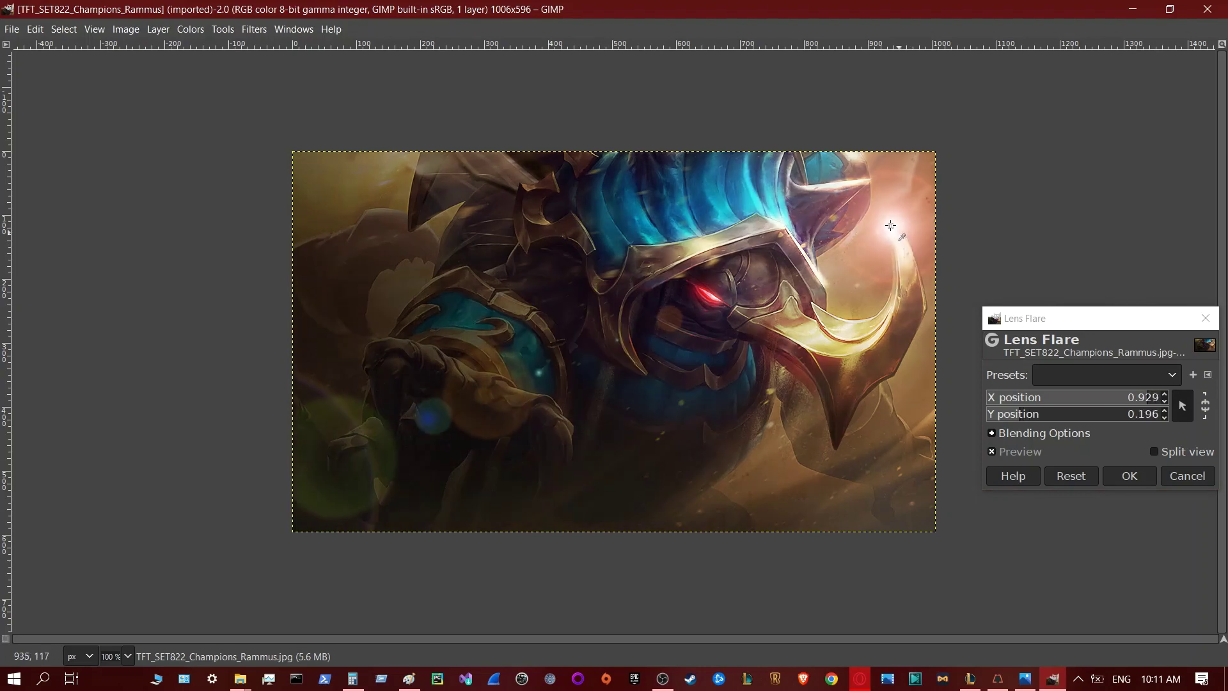
{"action": "left_click", "coordinate": [261, 30]}
{"action": "left_click", "coordinate": [532, 224]}
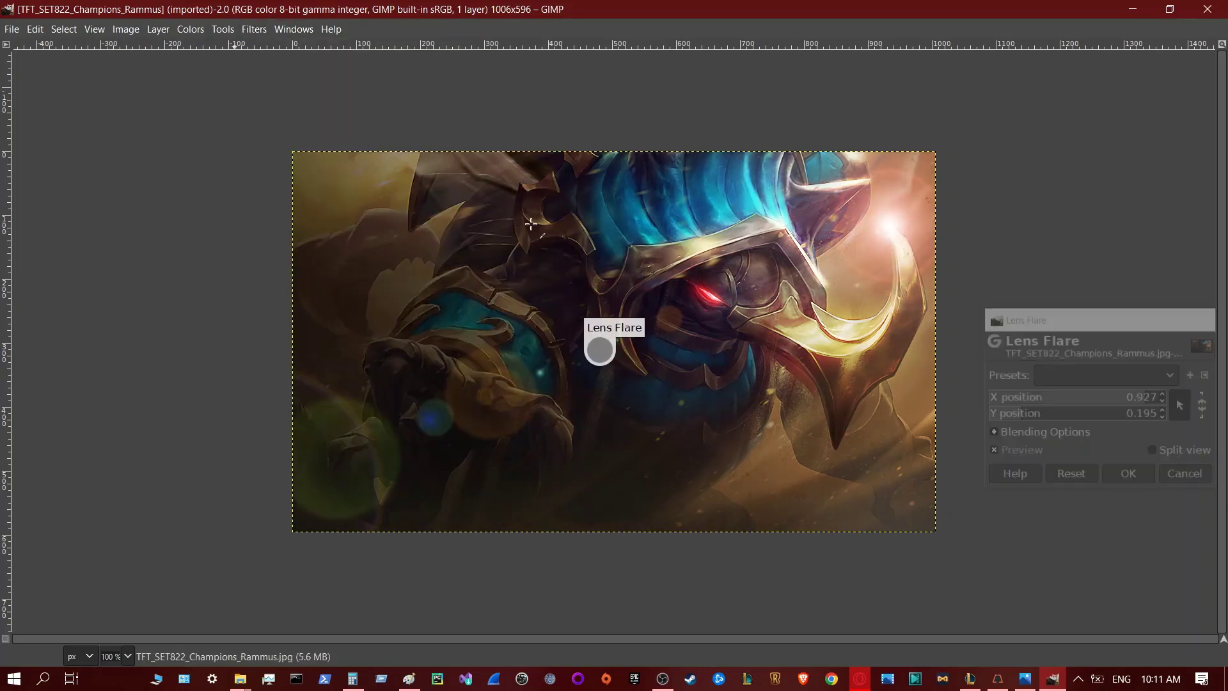
{"action": "left_click", "coordinate": [418, 309]}
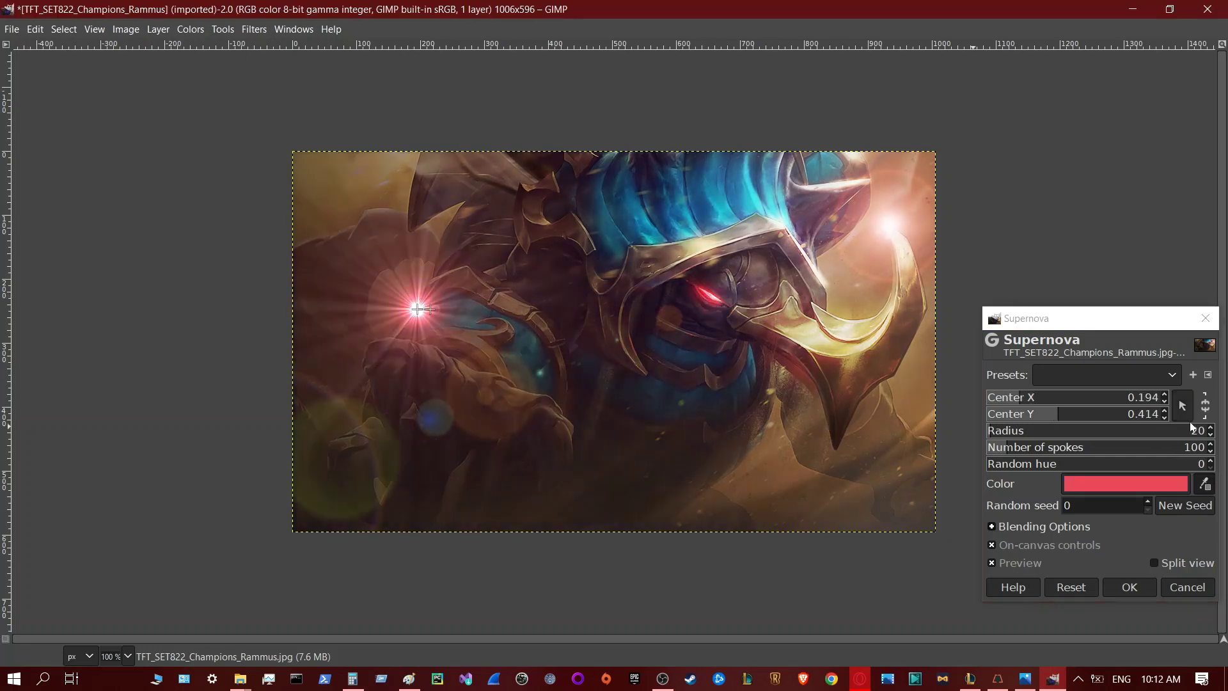
- Make the Supernova red and smaller, centred on the glowing eye
{"action": "left_click", "coordinate": [1211, 435]}
{"action": "left_click", "coordinate": [1212, 435]}
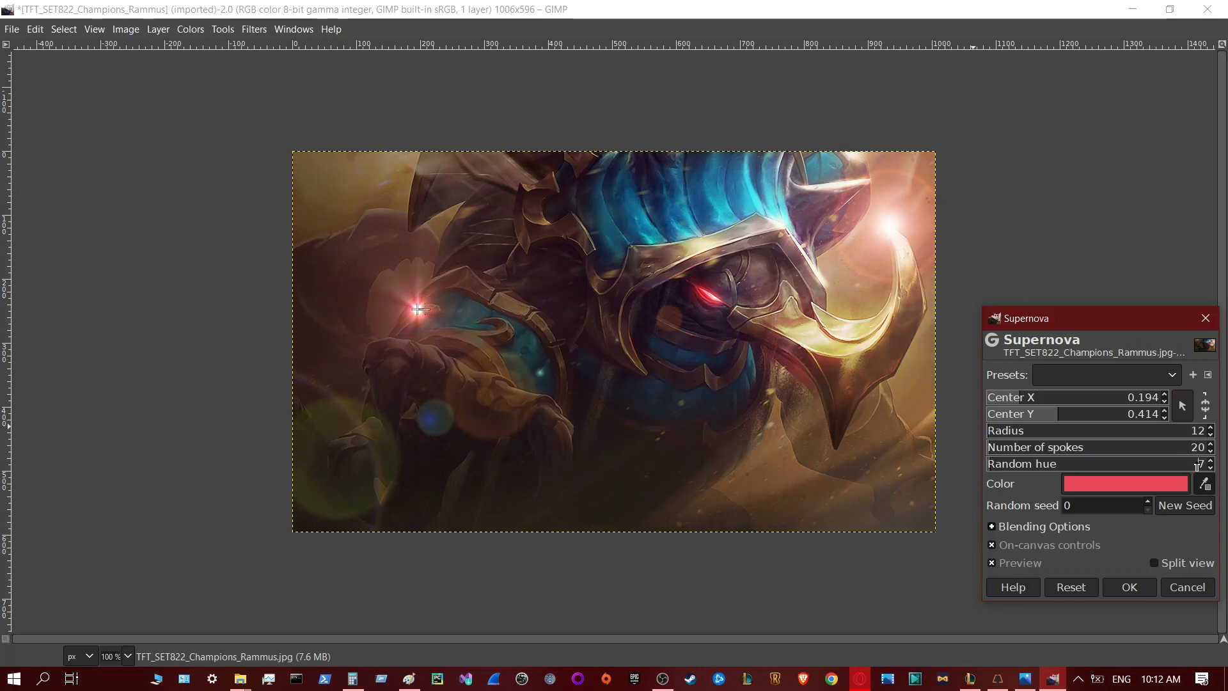
{"action": "left_click", "coordinate": [1185, 402]}
{"action": "left_click", "coordinate": [714, 299]}
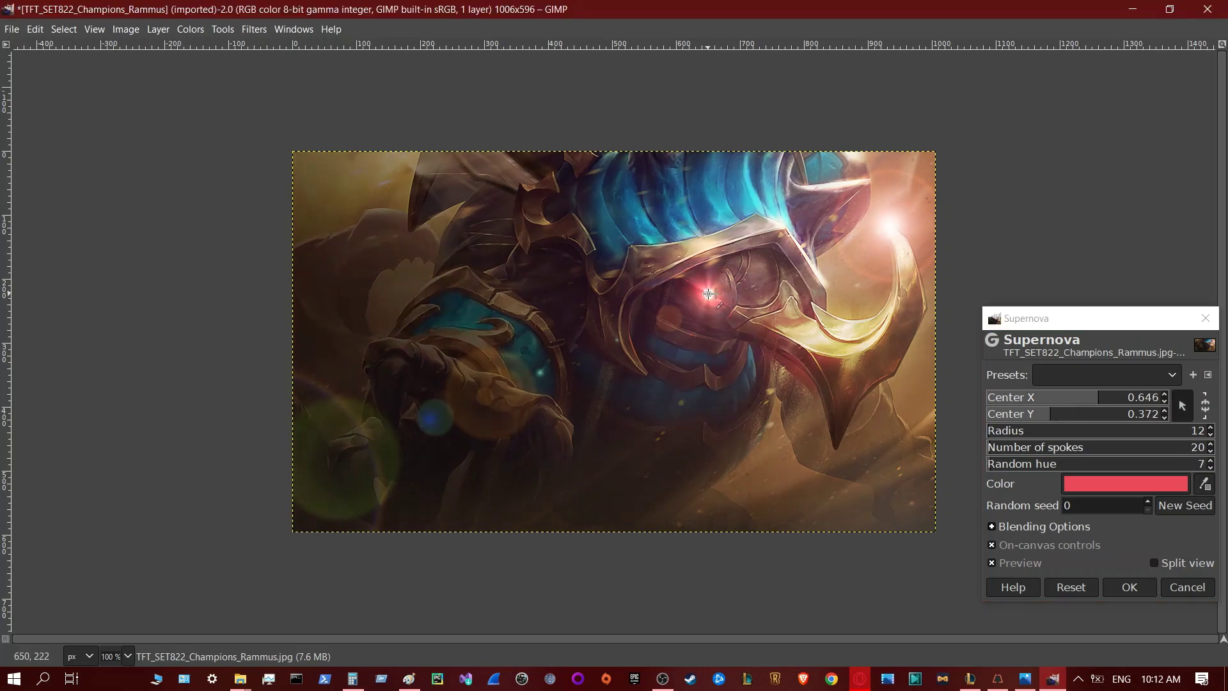
- Apply Bloom with threshold 25, softness 21.51, radius 3.14 and strength around 43
{"action": "left_click", "coordinate": [255, 29]}
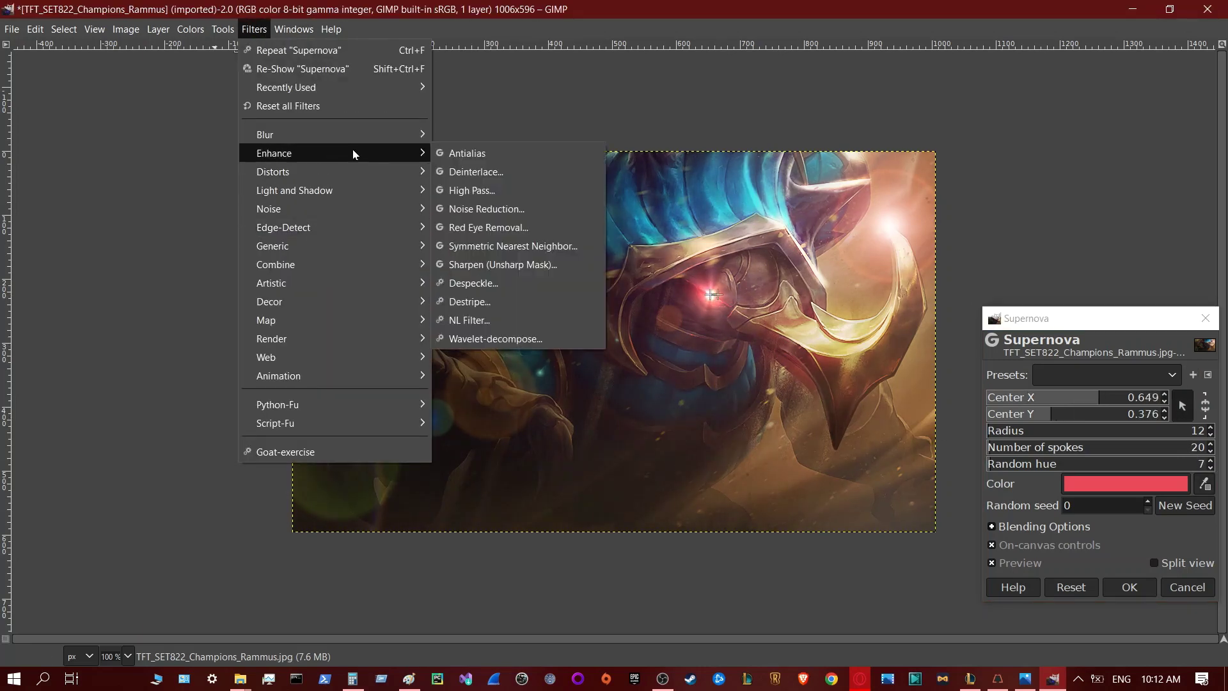
{"action": "left_click", "coordinate": [474, 191]}
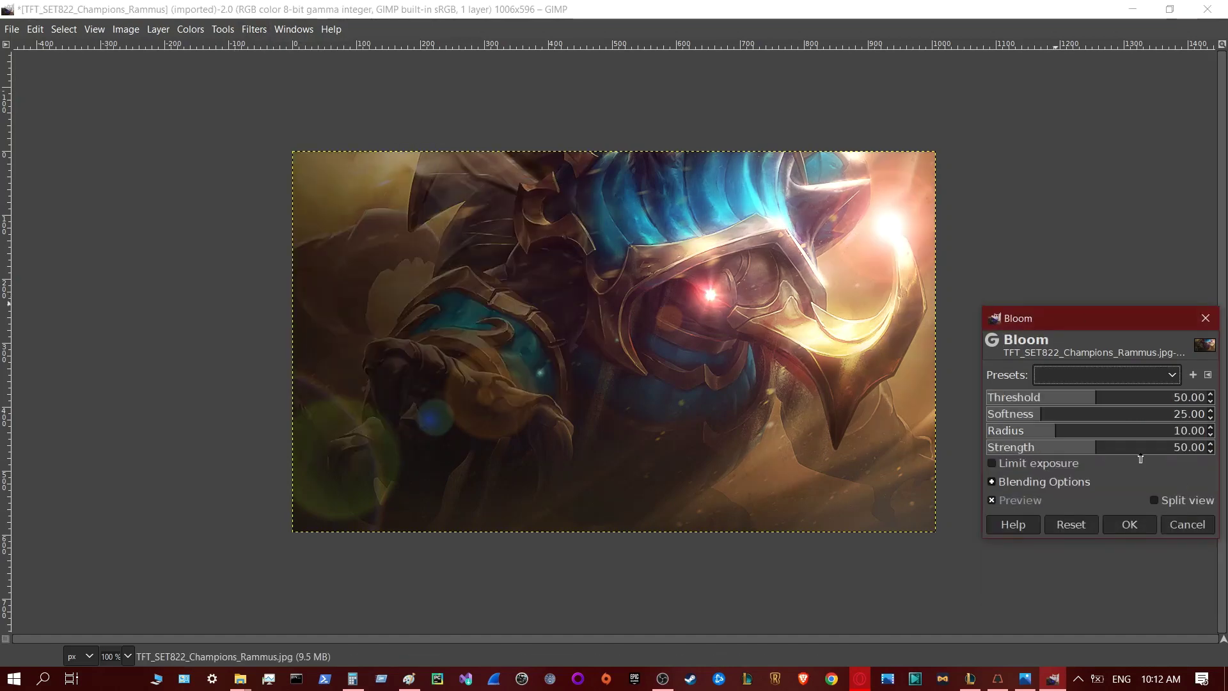
{"action": "mouse_move", "coordinate": [1096, 401]}
{"action": "left_mouse_down"}
{"action": "mouse_move", "coordinate": [1041, 453]}
{"action": "mouse_move", "coordinate": [1204, 414]}
{"action": "left_mouse_up"}
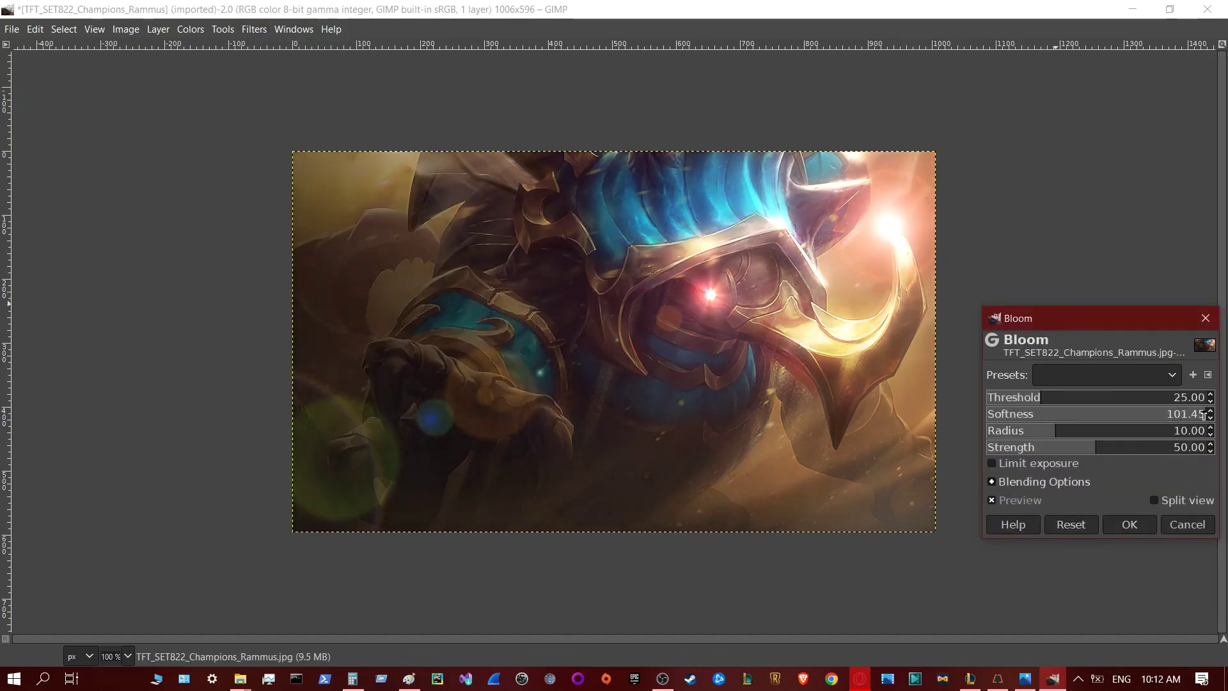
{"action": "left_click_drag", "start_coordinate": [1037, 416], "coordinate": [1226, 434]}
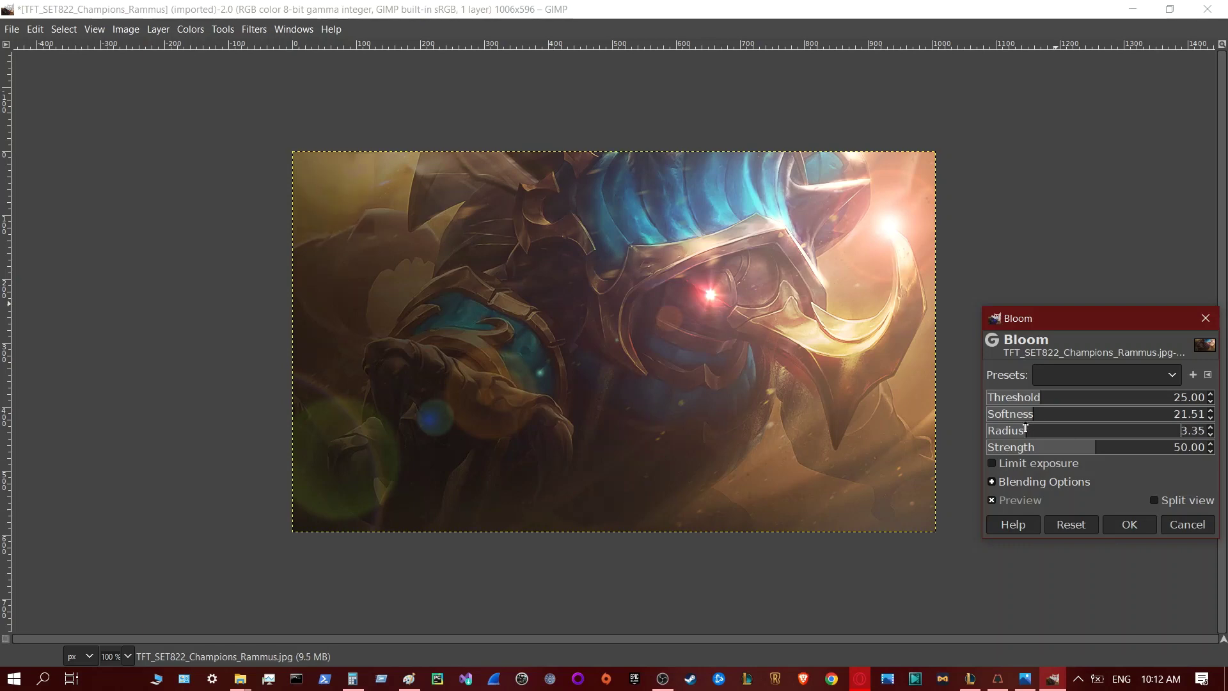
{"action": "left_click_drag", "start_coordinate": [1025, 429], "coordinate": [1024, 430]}
{"action": "left_click_drag", "start_coordinate": [1030, 451], "coordinate": [1226, 448]}
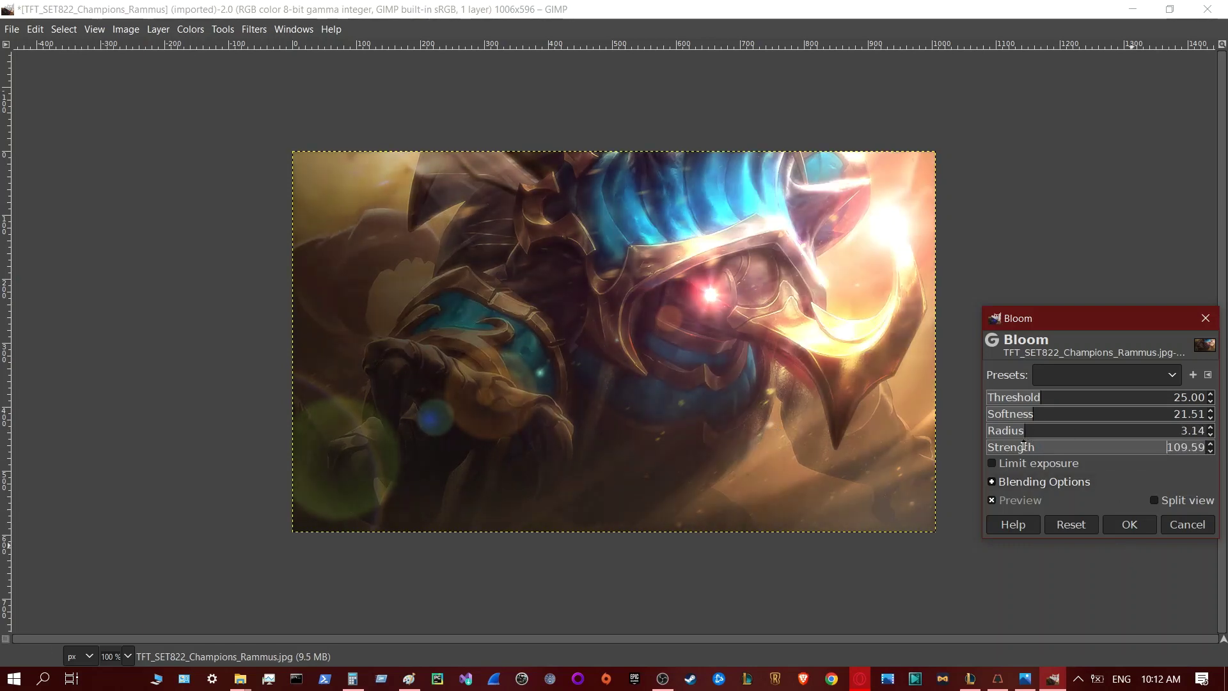
{"action": "left_click_drag", "start_coordinate": [1024, 447], "coordinate": [1081, 449]}
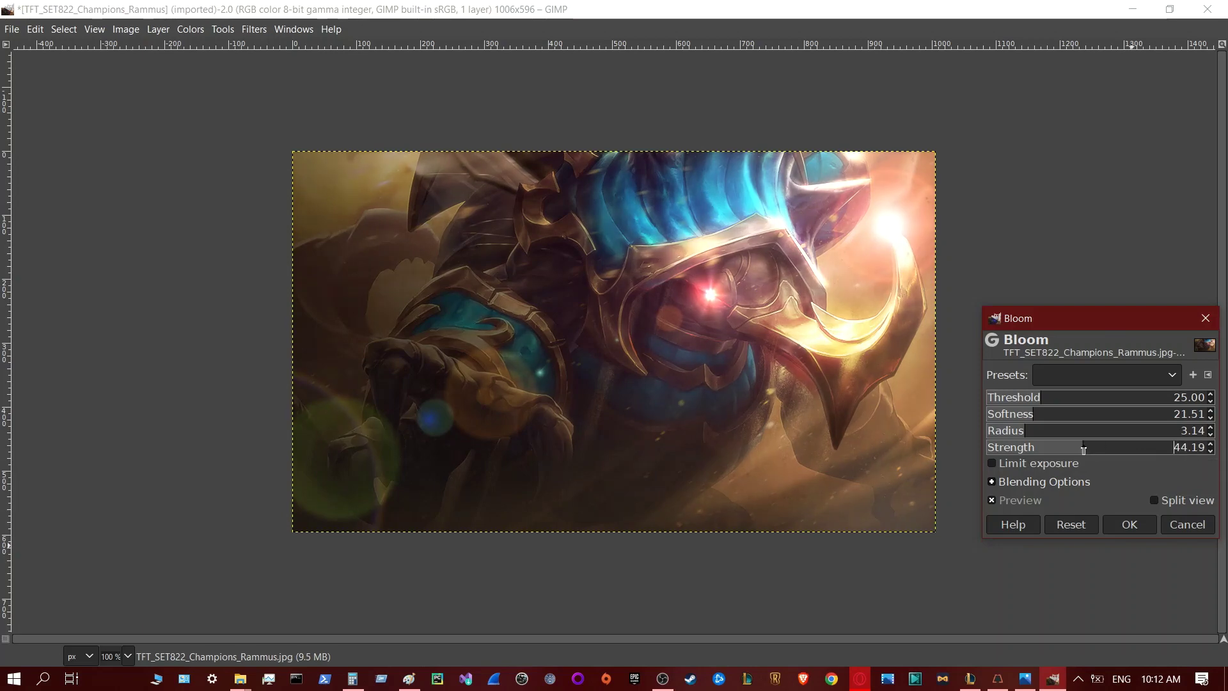
{"action": "left_click", "coordinate": [1126, 524]}
- Start exporting the image as TFT_SET822_Champions_Rammus(2), backing out of the JPEG settings
{"action": "left_click", "coordinate": [12, 29]}
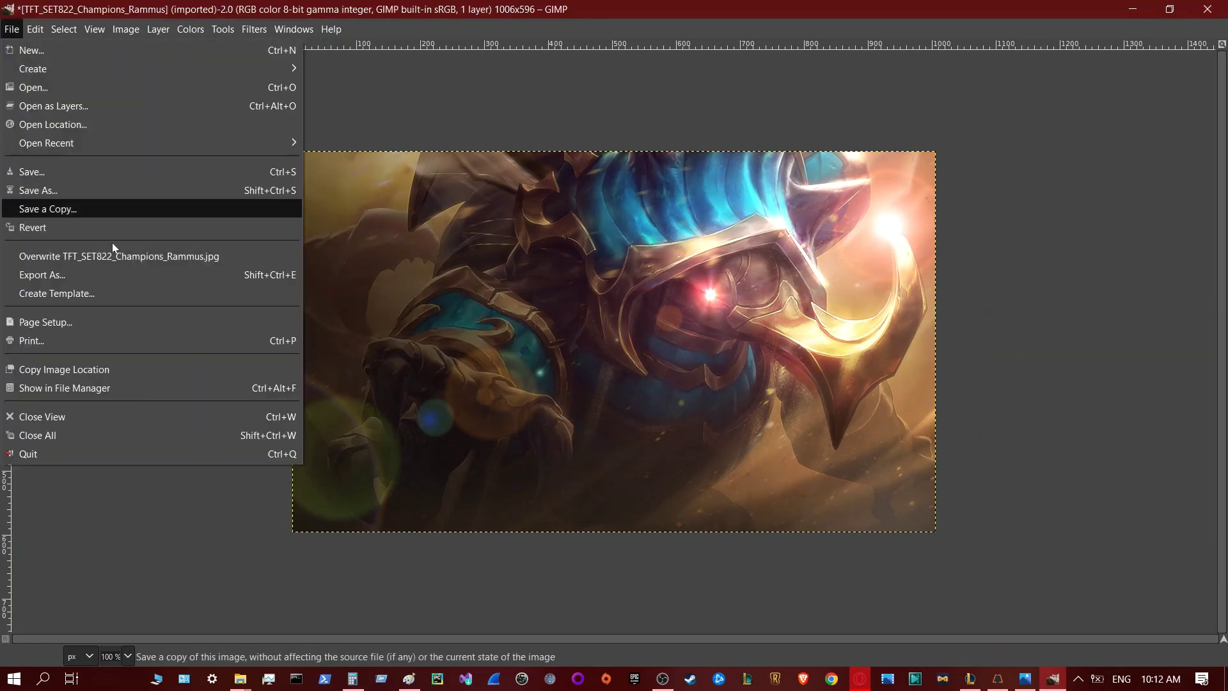
{"action": "left_click", "coordinate": [135, 278]}
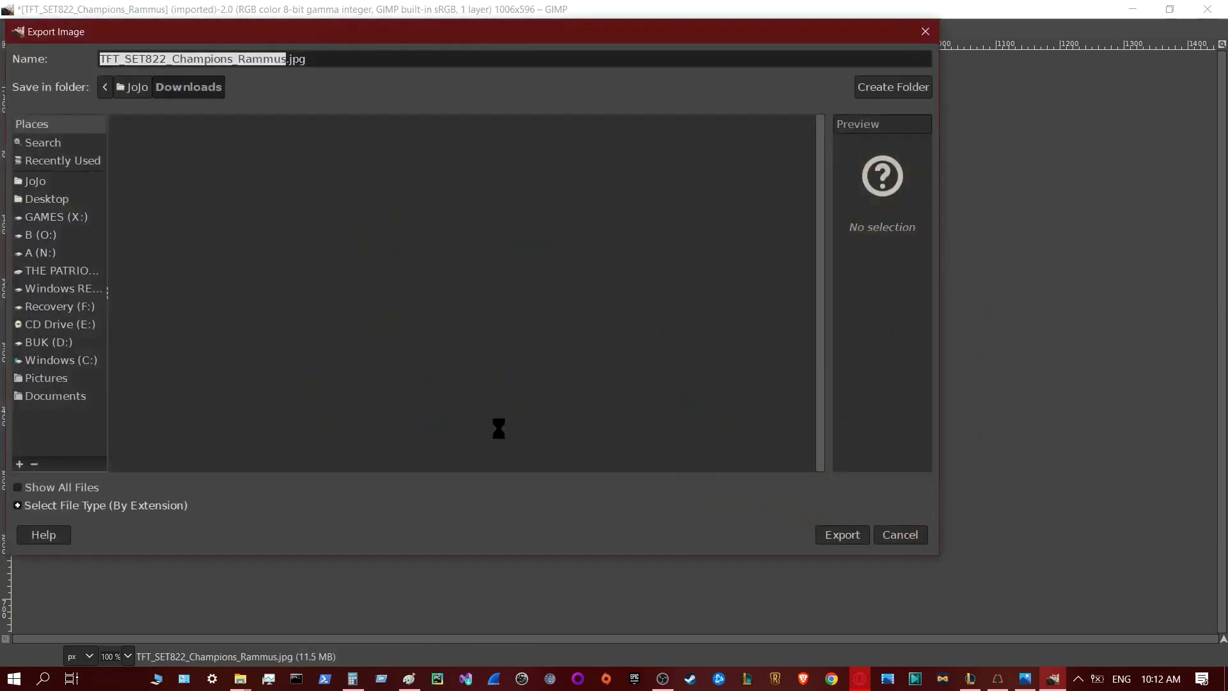
{"action": "left_click", "coordinate": [286, 59]}
{"action": "type", "text": "(2)"}
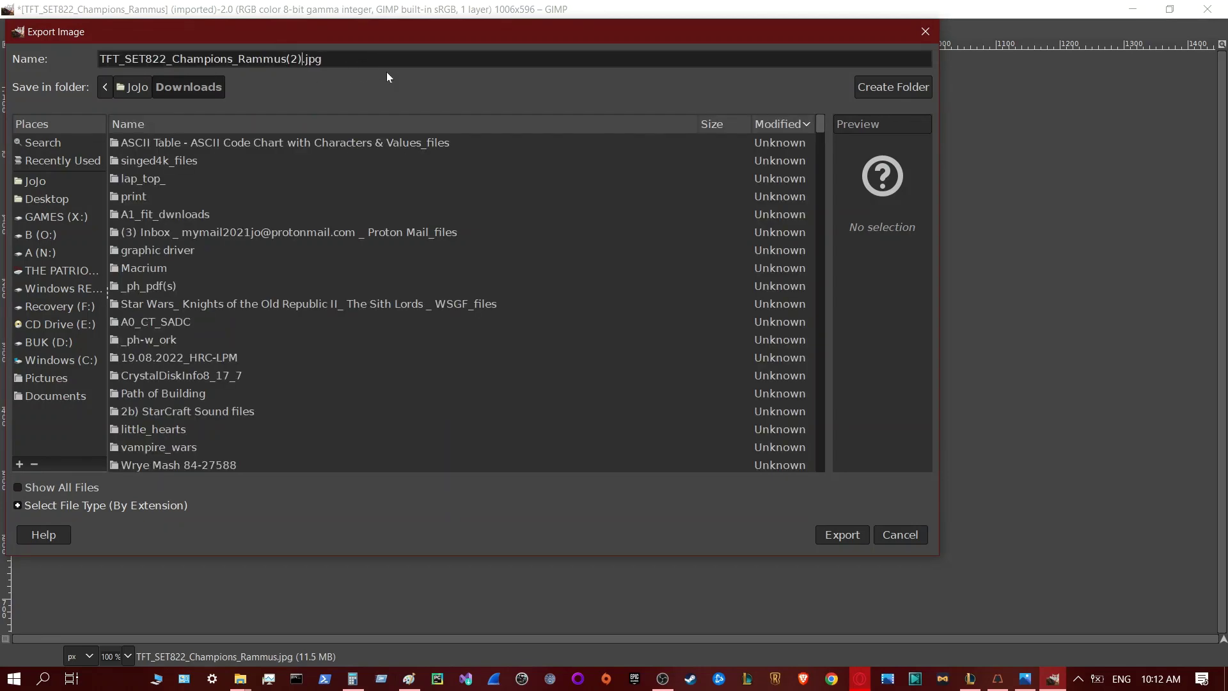
{"action": "key", "text": "Return"}
{"action": "left_click", "coordinate": [697, 513]}
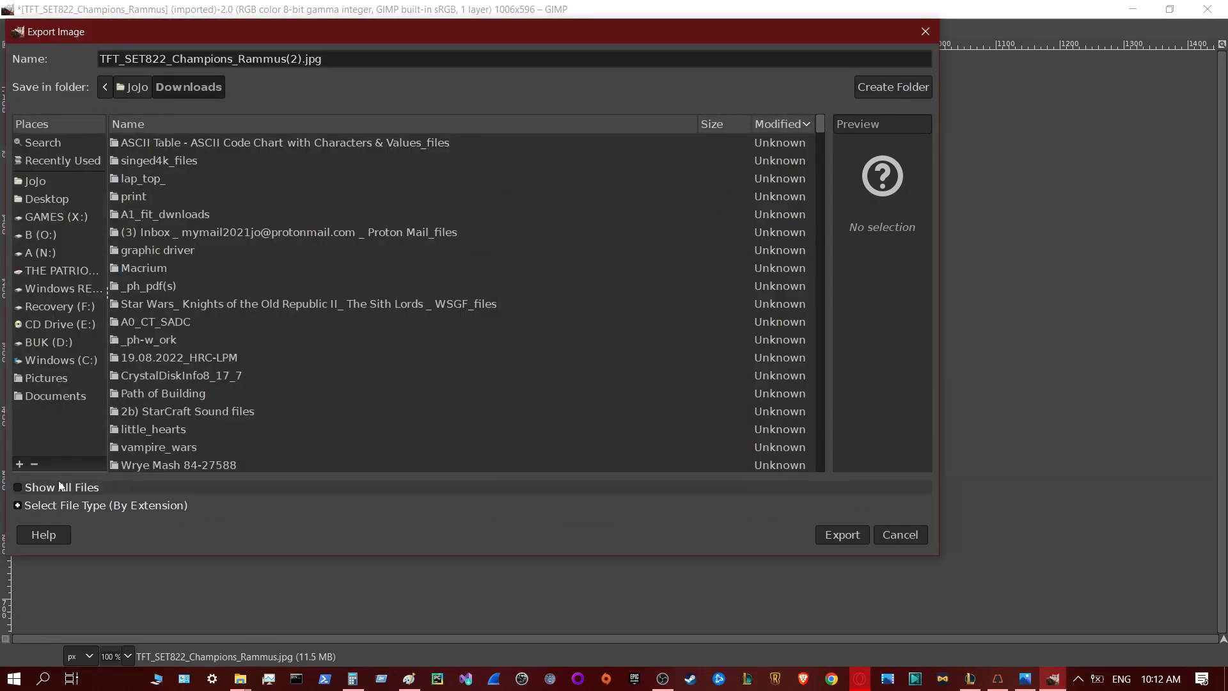
- Export it as a PNG image to Downloads and return to Canva's recent uploads
{"action": "left_click", "coordinate": [16, 506]}
{"action": "left_click", "coordinate": [688, 467]}
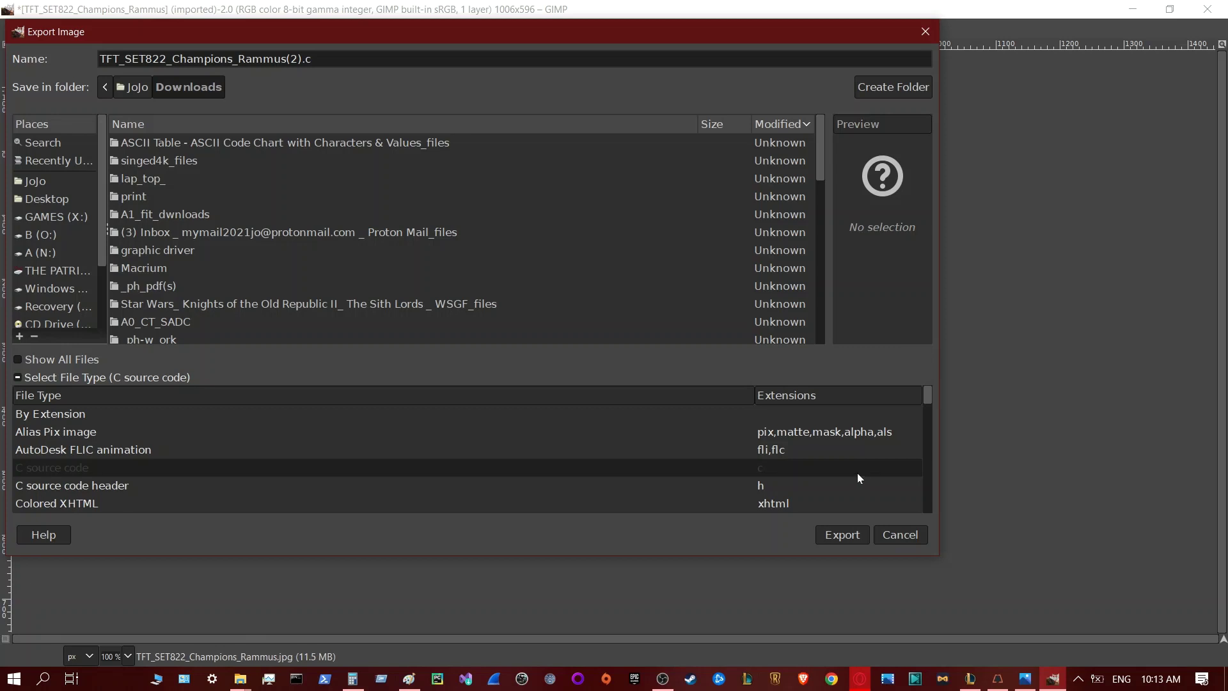
{"action": "scroll", "coordinate": [829, 508], "scroll_direction": "down", "scroll_amount": 5}
{"action": "left_click", "coordinate": [823, 458]}
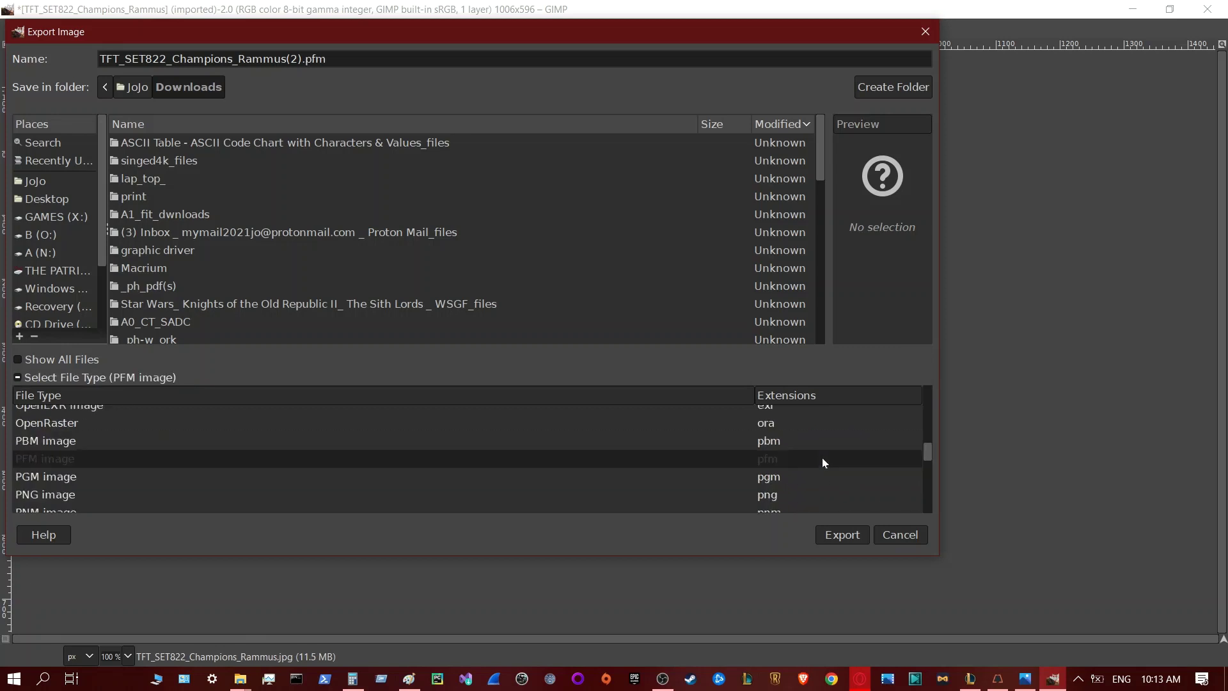
{"action": "left_click", "coordinate": [832, 509]}
{"action": "left_click", "coordinate": [843, 535]}
{"action": "left_click", "coordinate": [659, 517]}
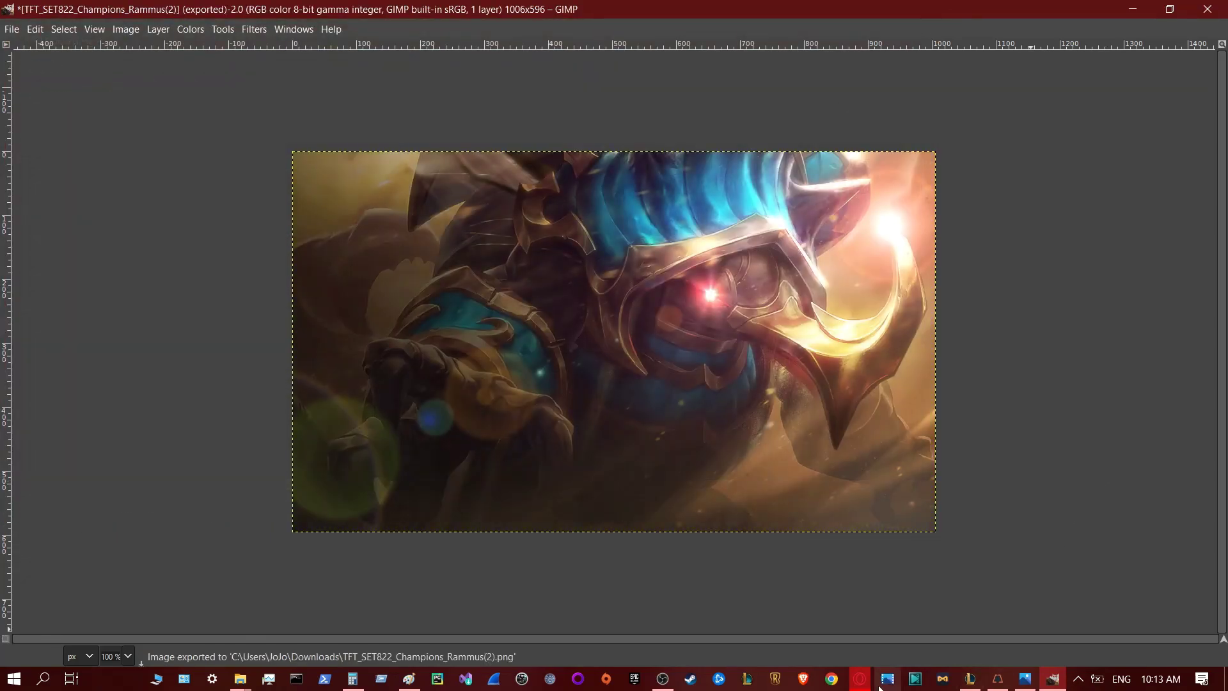
{"action": "left_click", "coordinate": [880, 686]}
{"action": "left_click", "coordinate": [247, 195]}
- Add the bloomed Rammus PNG and stretch all four edges to the page edges
{"action": "left_click", "coordinate": [440, 479]}
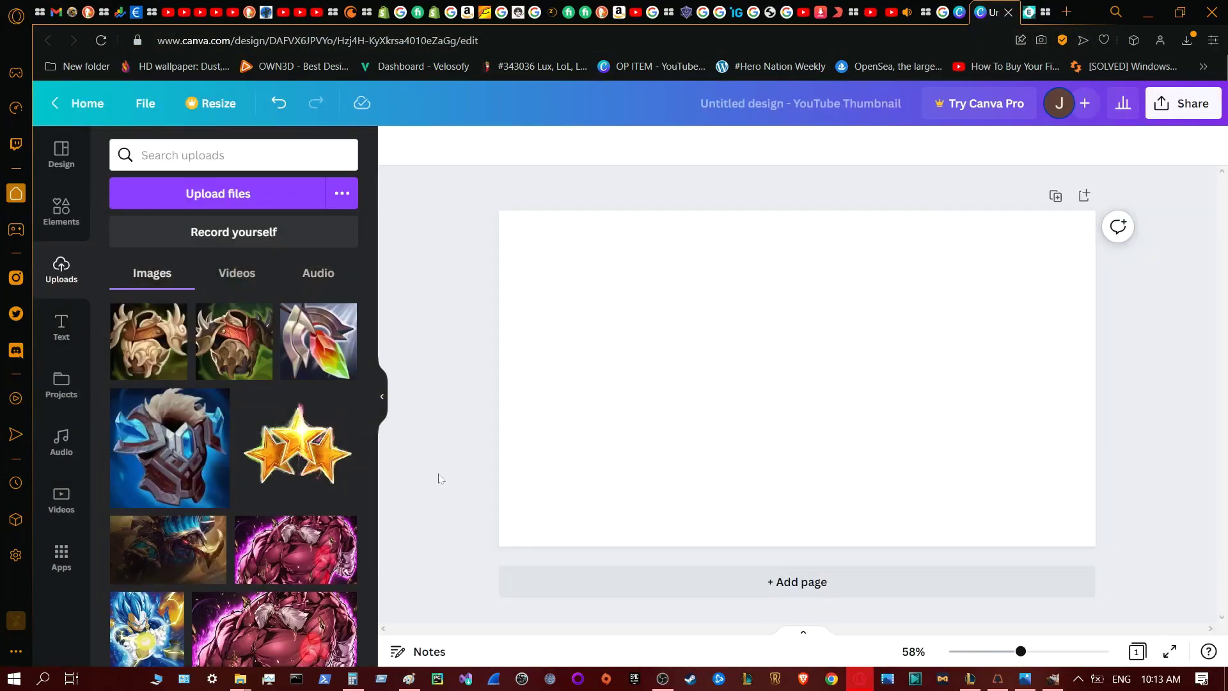
{"action": "left_click_drag", "start_coordinate": [632, 376], "coordinate": [501, 371]}
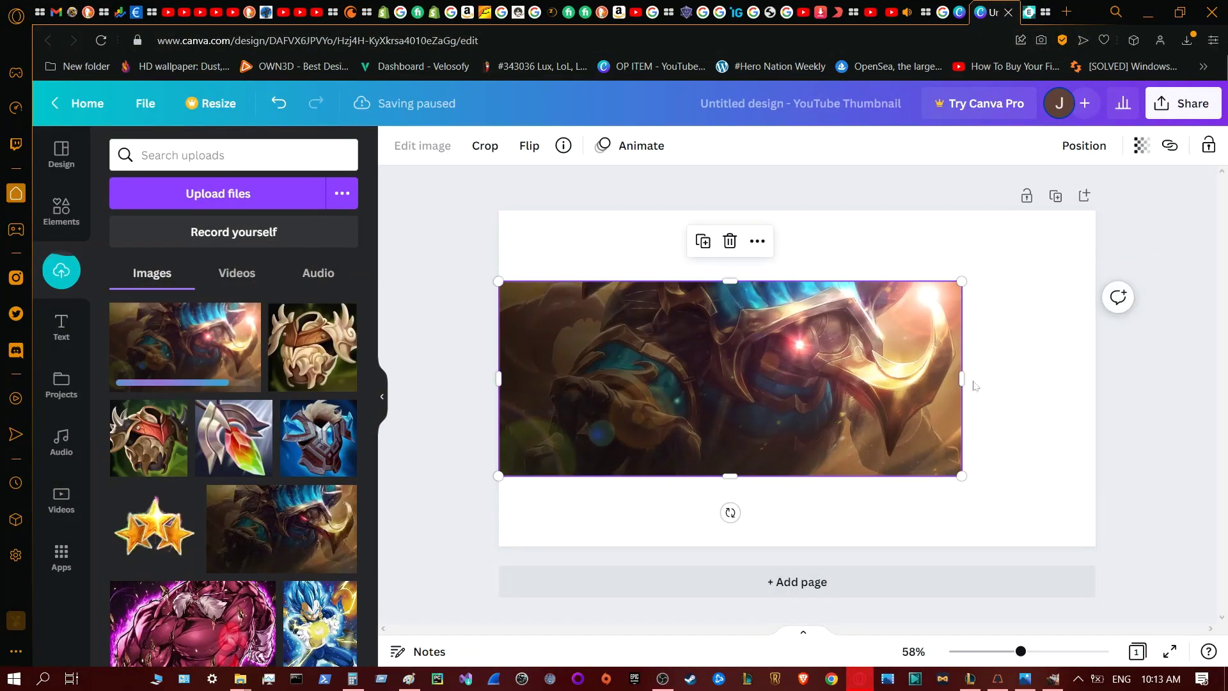
{"action": "left_click_drag", "start_coordinate": [963, 379], "coordinate": [1096, 379]}
{"action": "left_click_drag", "start_coordinate": [797, 282], "coordinate": [797, 211]}
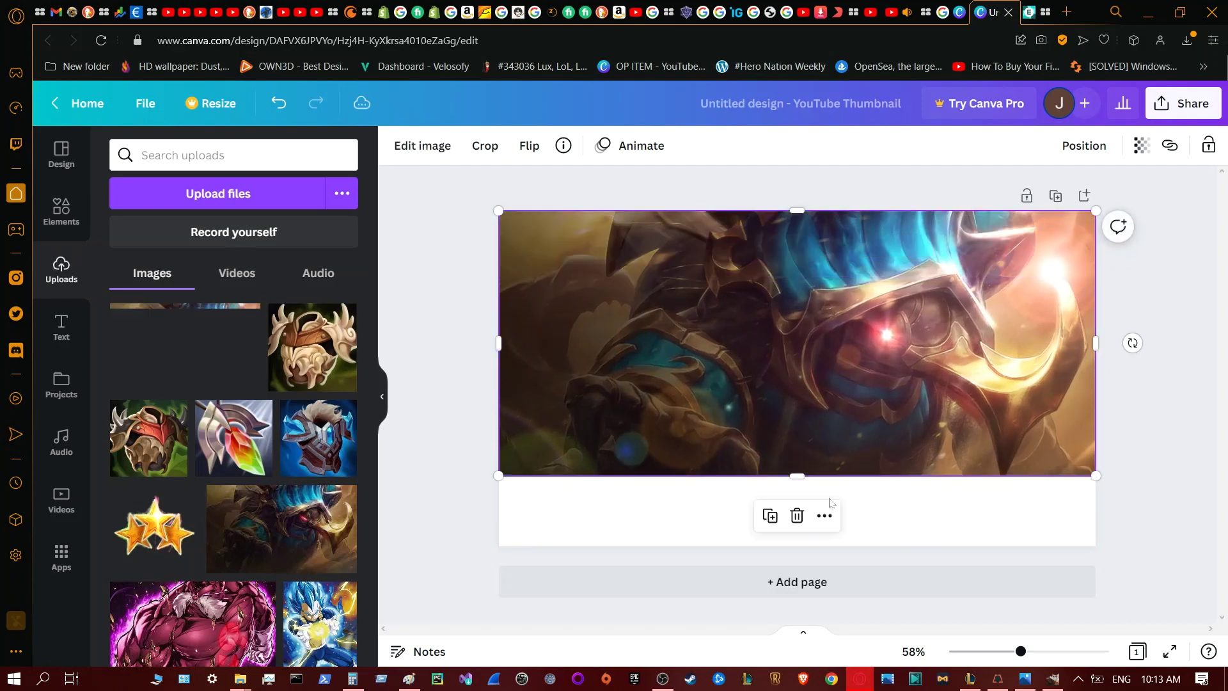
{"action": "left_click_drag", "start_coordinate": [797, 476], "coordinate": [797, 546]}
- Upload the FootageCrate lightning PNG from Downloads and add it to the page
{"action": "left_click", "coordinate": [225, 192]}
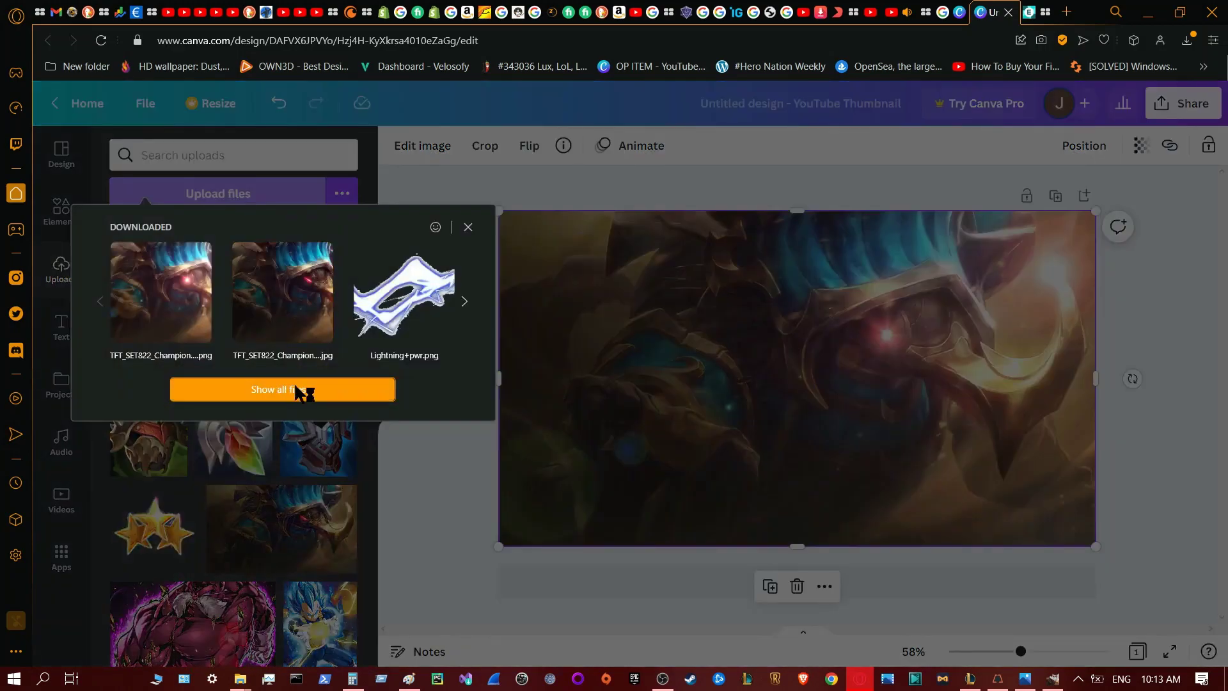
{"action": "left_click", "coordinate": [299, 389]}
{"action": "left_click", "coordinate": [535, 151]}
{"action": "scroll", "coordinate": [326, 267], "scroll_direction": "down", "scroll_amount": 2}
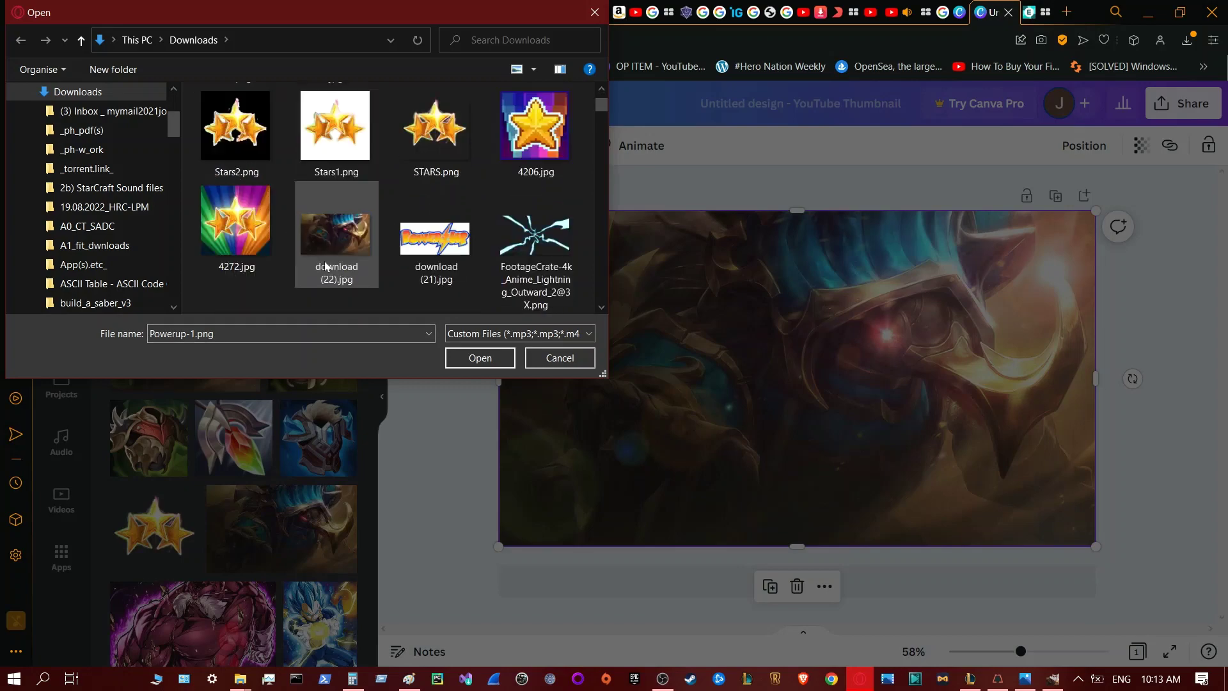
{"action": "scroll", "coordinate": [327, 266], "scroll_direction": "down", "scroll_amount": 2}
{"action": "double_click", "coordinate": [534, 118]}
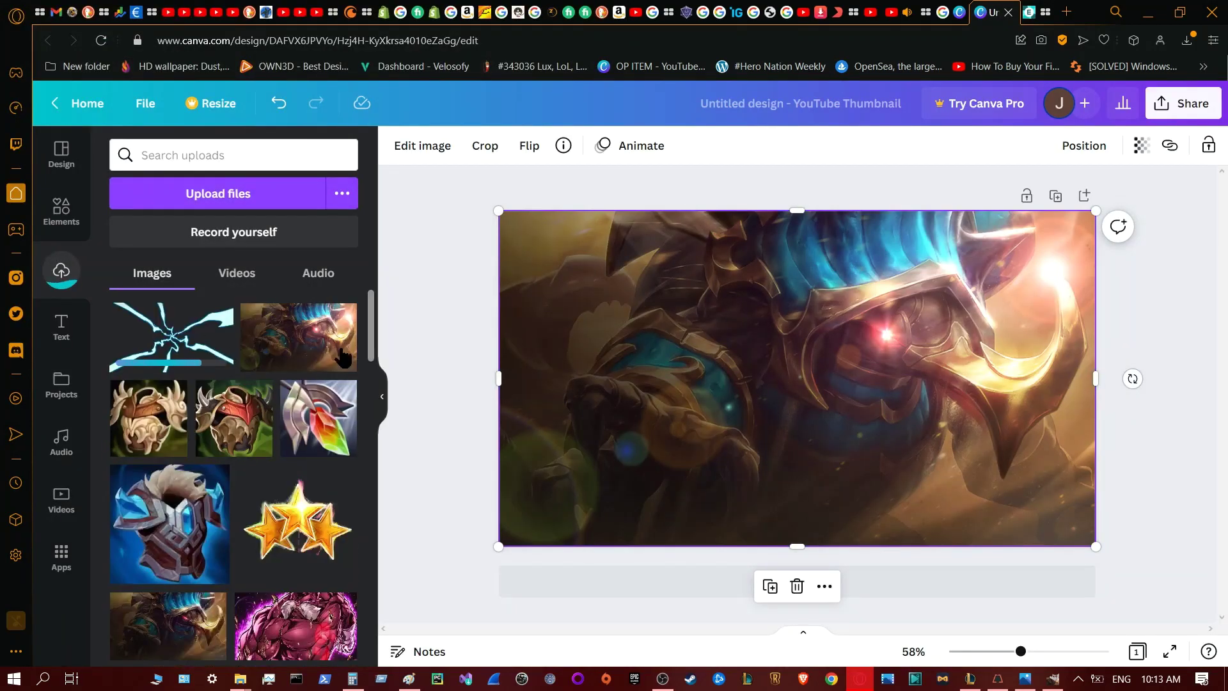
{"action": "left_click", "coordinate": [171, 337]}
- Enlarge, reposition and rotate the lightning about 56°, then add the horned helmet icon at centre
{"action": "left_click_drag", "start_coordinate": [927, 294], "coordinate": [1091, 220]}
{"action": "mouse_move", "coordinate": [860, 336]}
{"action": "left_mouse_down"}
{"action": "mouse_move", "coordinate": [770, 454]}
{"action": "mouse_move", "coordinate": [660, 368]}
{"action": "left_mouse_up"}
{"action": "left_click_drag", "start_coordinate": [810, 451], "coordinate": [924, 395]}
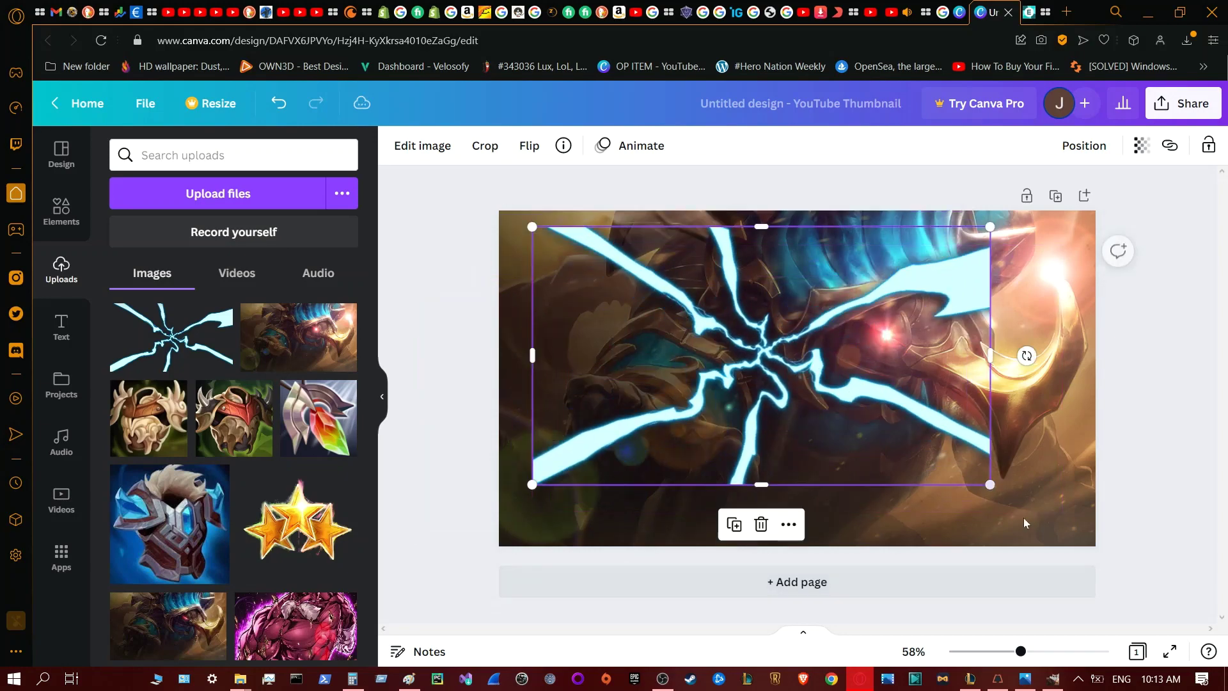
{"action": "left_click_drag", "start_coordinate": [1024, 357], "coordinate": [735, 525]}
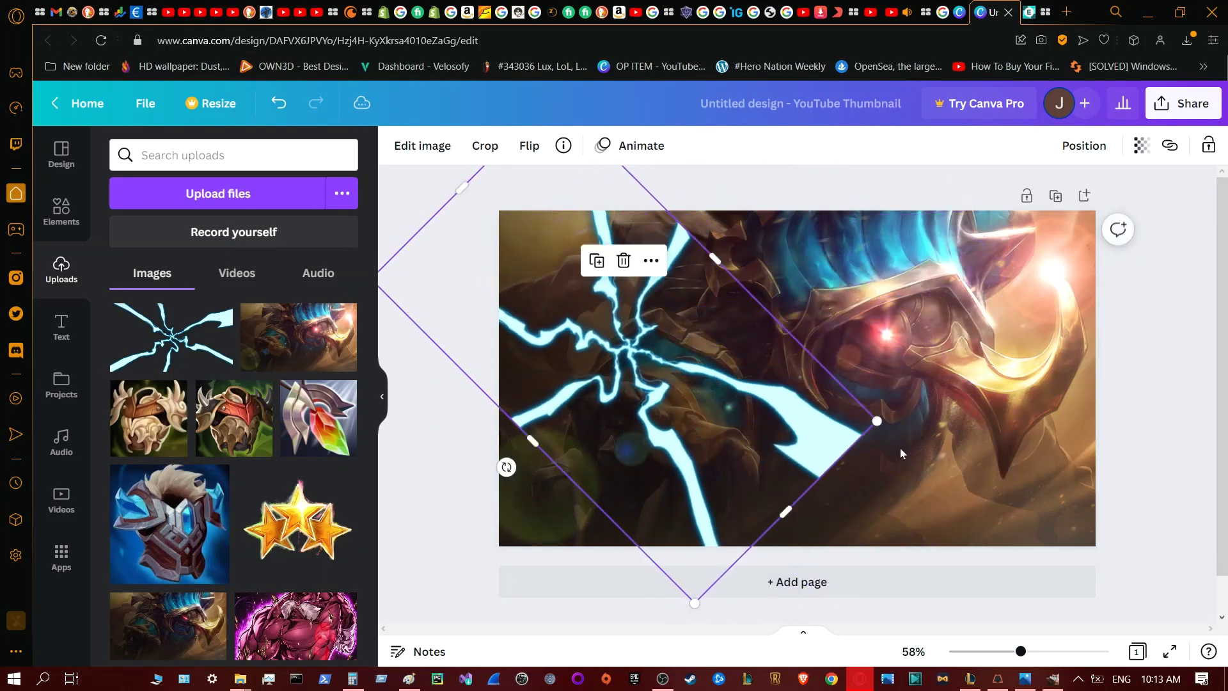
{"action": "left_click_drag", "start_coordinate": [704, 422], "coordinate": [586, 436]}
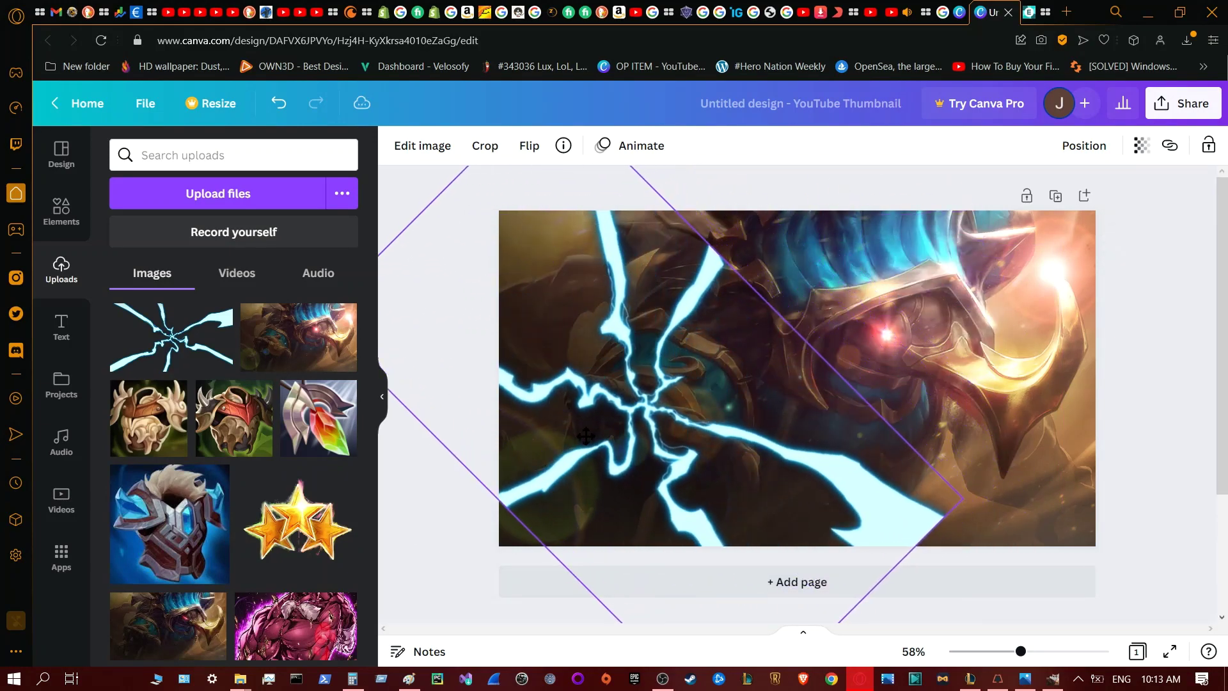
{"action": "left_click_drag", "start_coordinate": [149, 416], "coordinate": [672, 409]}
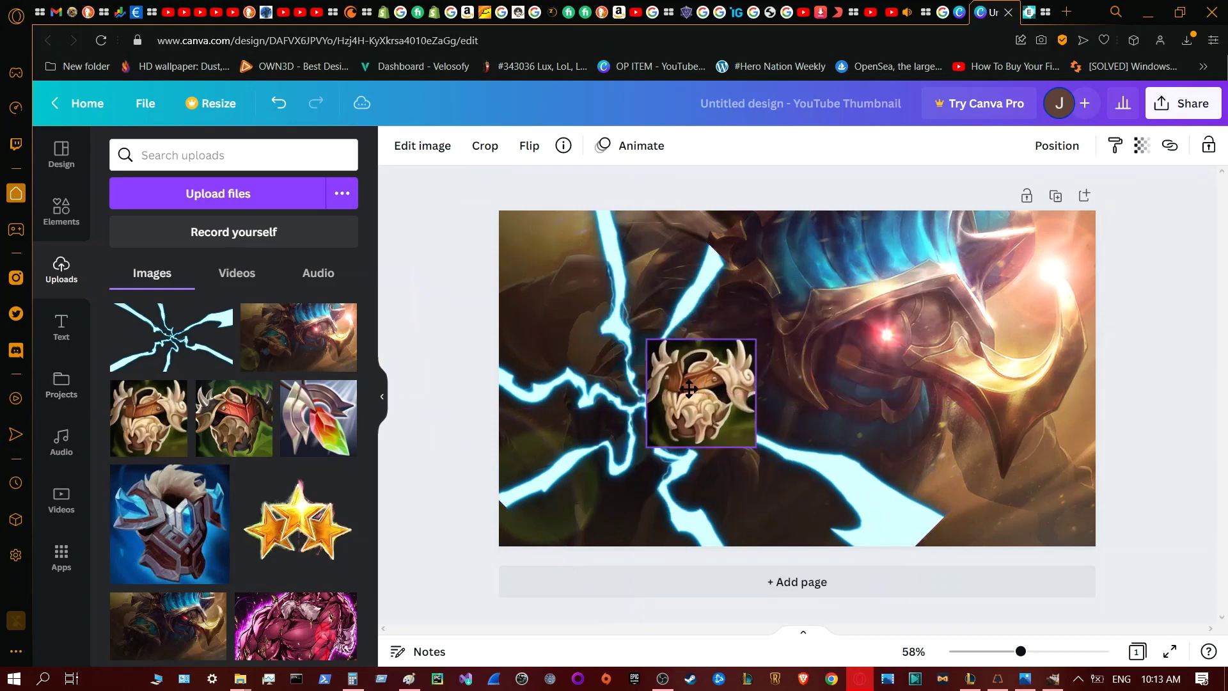
- Place the blue helmet icon left of centre and size both helmets to about 220 × 220
{"action": "left_click_drag", "start_coordinate": [189, 512], "coordinate": [582, 407]}
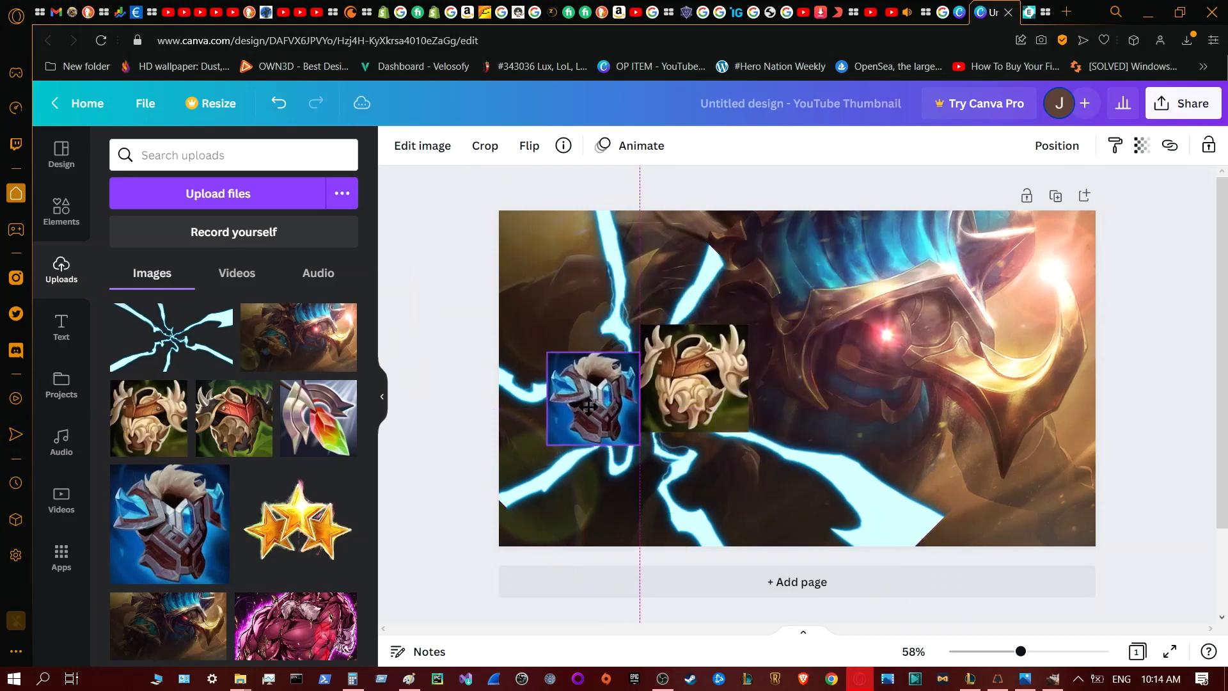
{"action": "left_click_drag", "start_coordinate": [631, 445], "coordinate": [641, 453]}
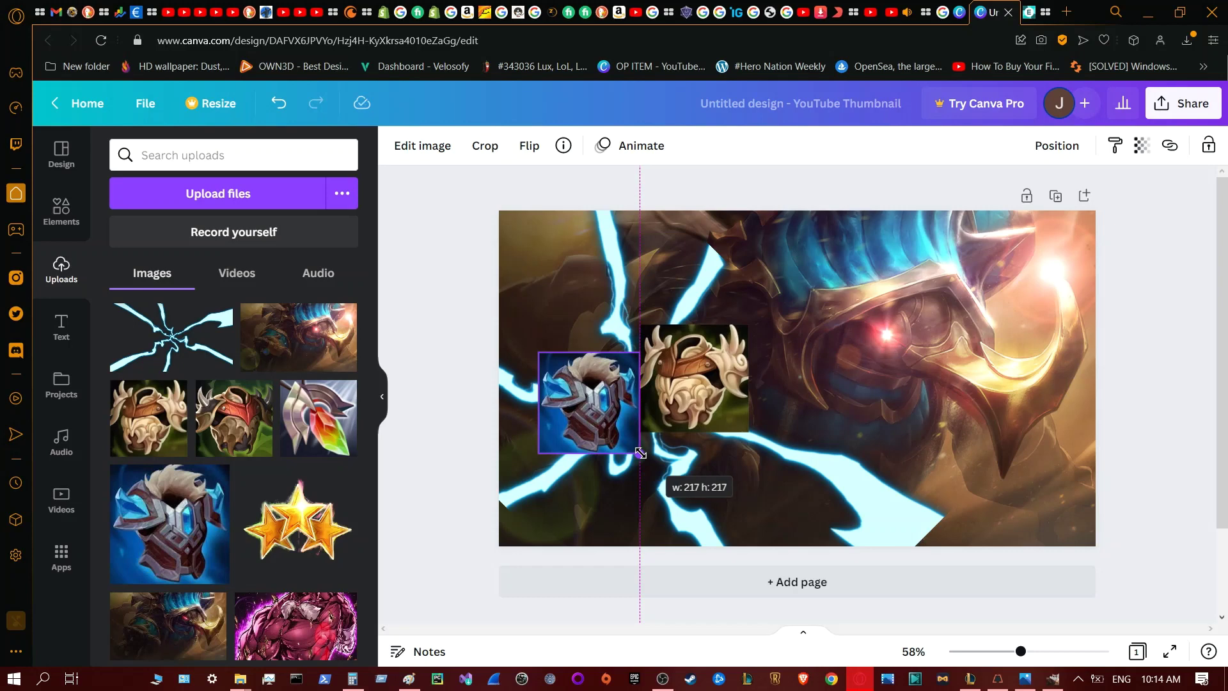
{"action": "left_click", "coordinate": [694, 377]}
{"action": "left_click_drag", "start_coordinate": [749, 433], "coordinate": [741, 426]}
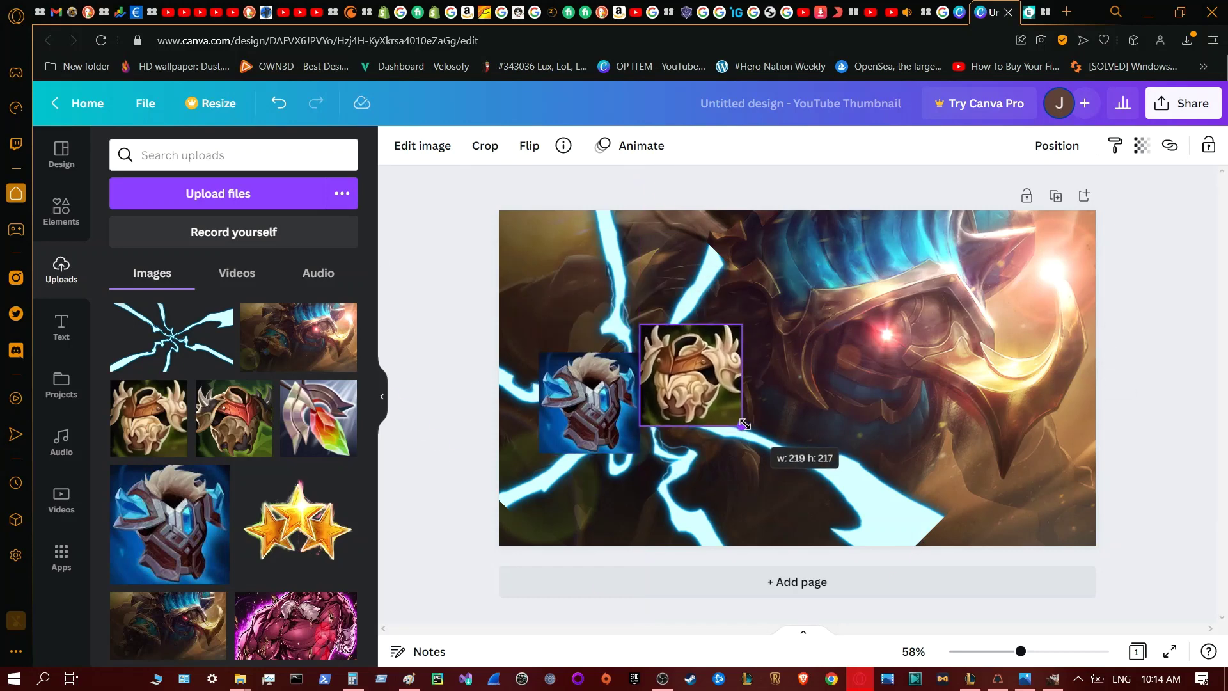
{"action": "left_click_drag", "start_coordinate": [744, 423], "coordinate": [744, 424]}
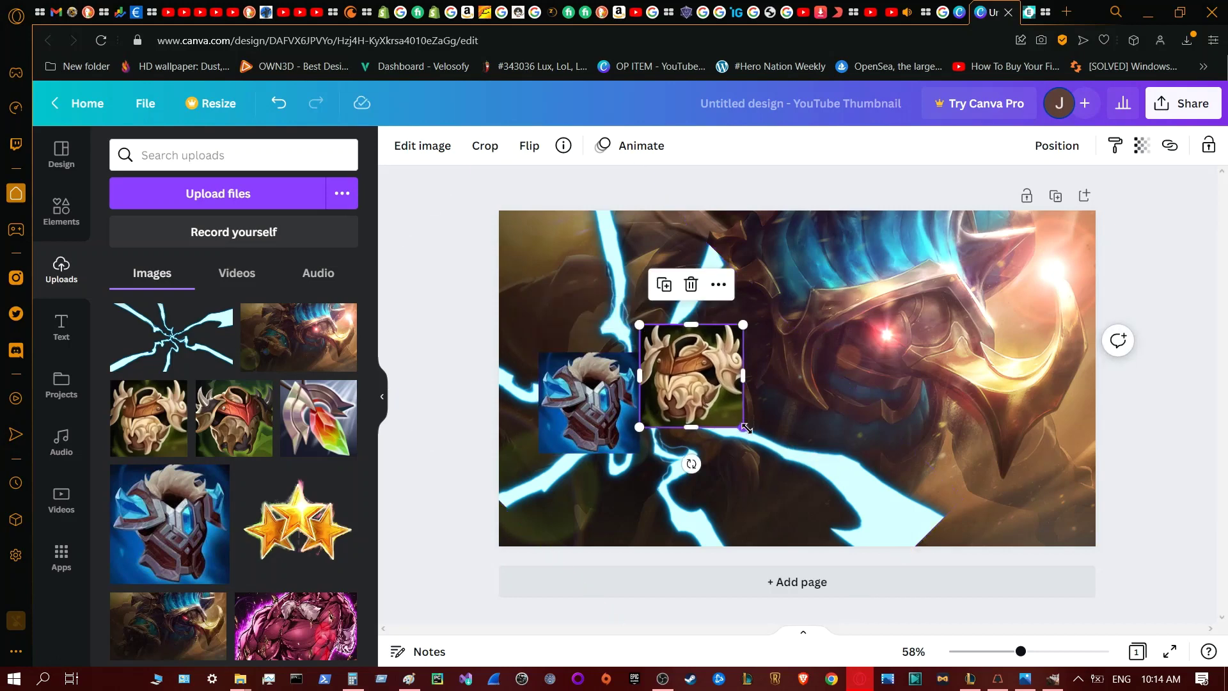
{"action": "left_click", "coordinate": [608, 422]}
{"action": "left_click_drag", "start_coordinate": [638, 453], "coordinate": [647, 457]}
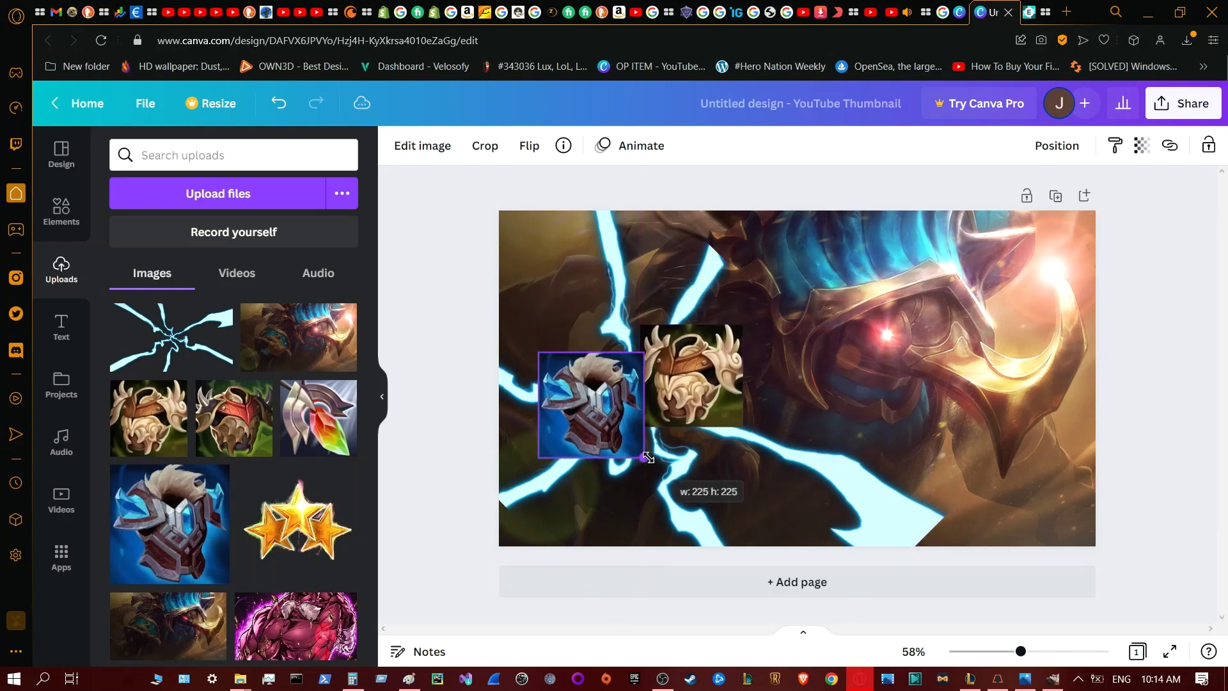
{"action": "left_click_drag", "start_coordinate": [592, 405], "coordinate": [585, 385]}
- Add the crystal spear icon at about 224 × 224 and shrink the three icons closer together
{"action": "left_click", "coordinate": [318, 418]}
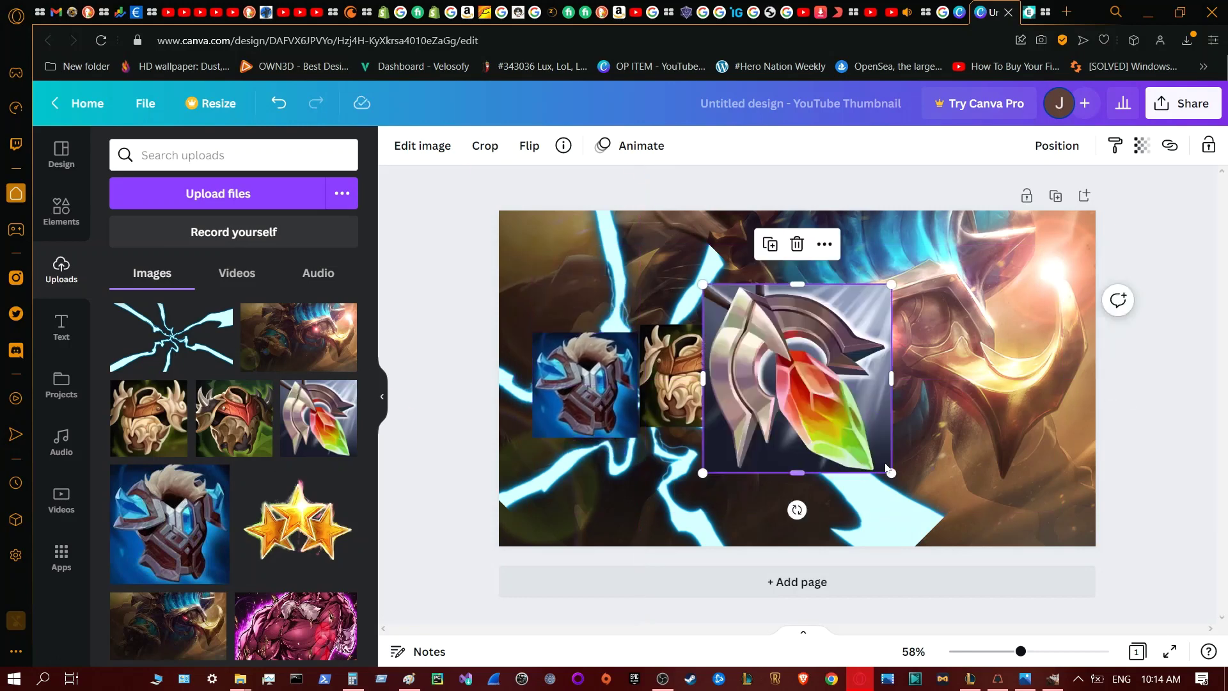
{"action": "left_click_drag", "start_coordinate": [891, 471], "coordinate": [810, 386]}
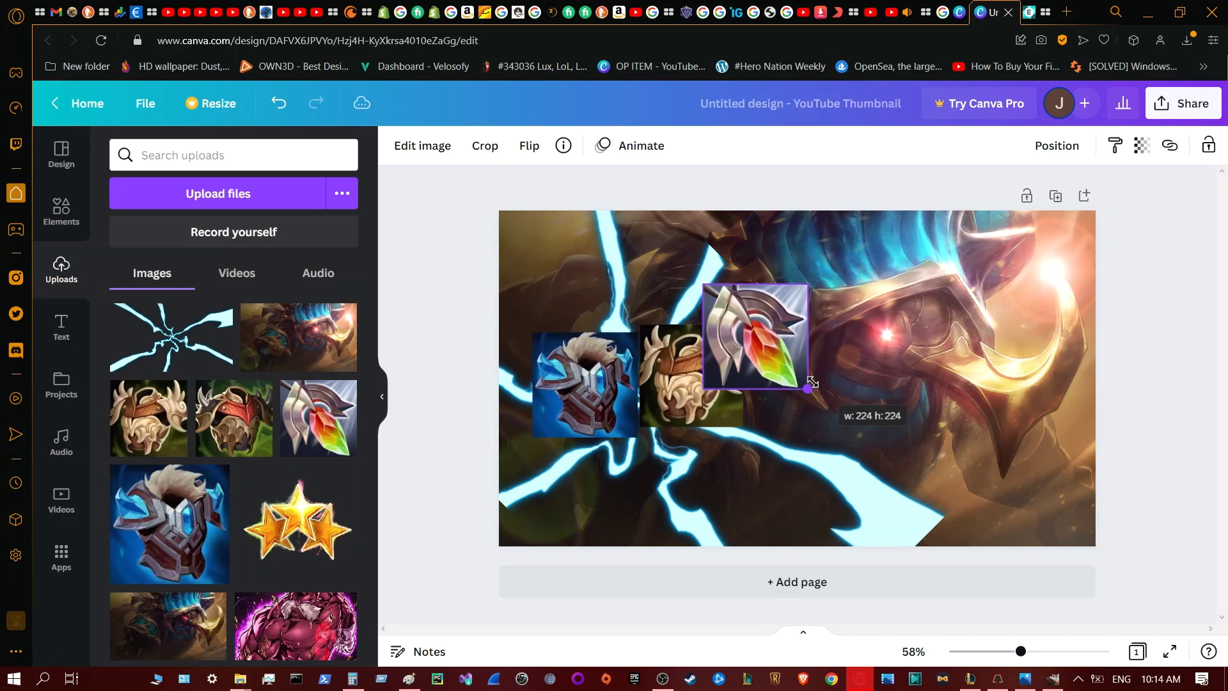
{"action": "left_click_drag", "start_coordinate": [755, 336], "coordinate": [691, 473]}
{"action": "left_click_drag", "start_coordinate": [586, 384], "coordinate": [576, 420]}
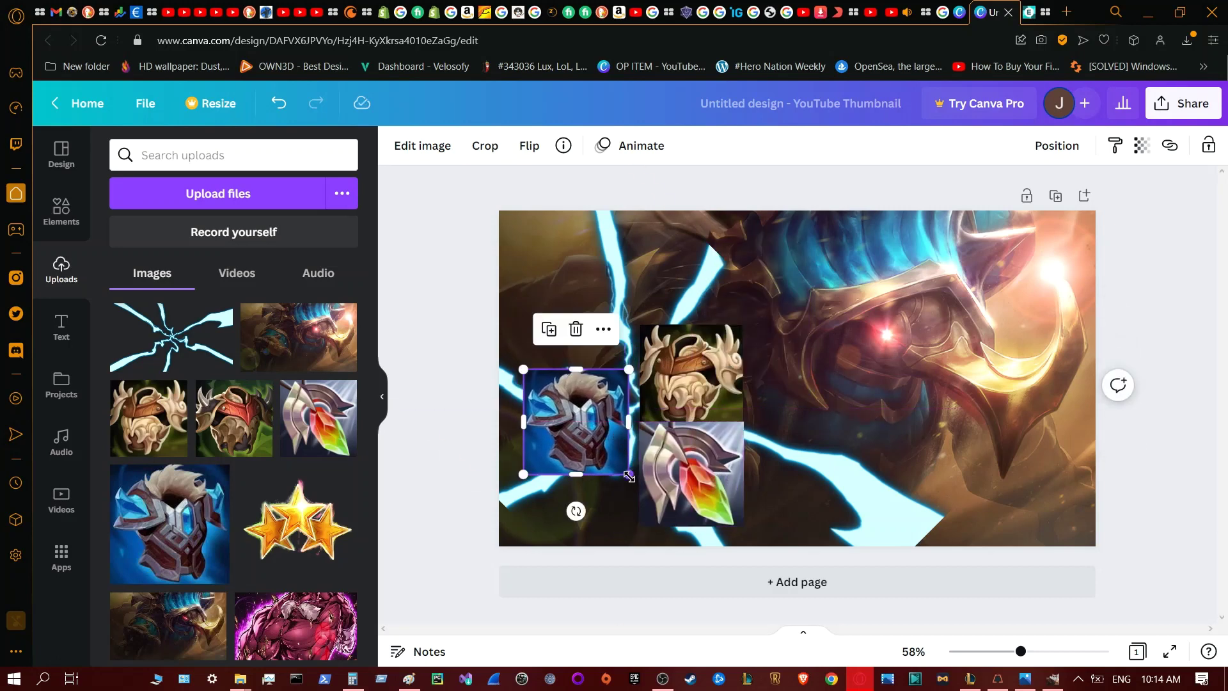
{"action": "left_click_drag", "start_coordinate": [629, 477], "coordinate": [613, 459]}
{"action": "left_click_drag", "start_coordinate": [576, 416], "coordinate": [603, 410]}
{"action": "left_click", "coordinate": [691, 371]}
{"action": "left_click_drag", "start_coordinate": [742, 423], "coordinate": [701, 379]}
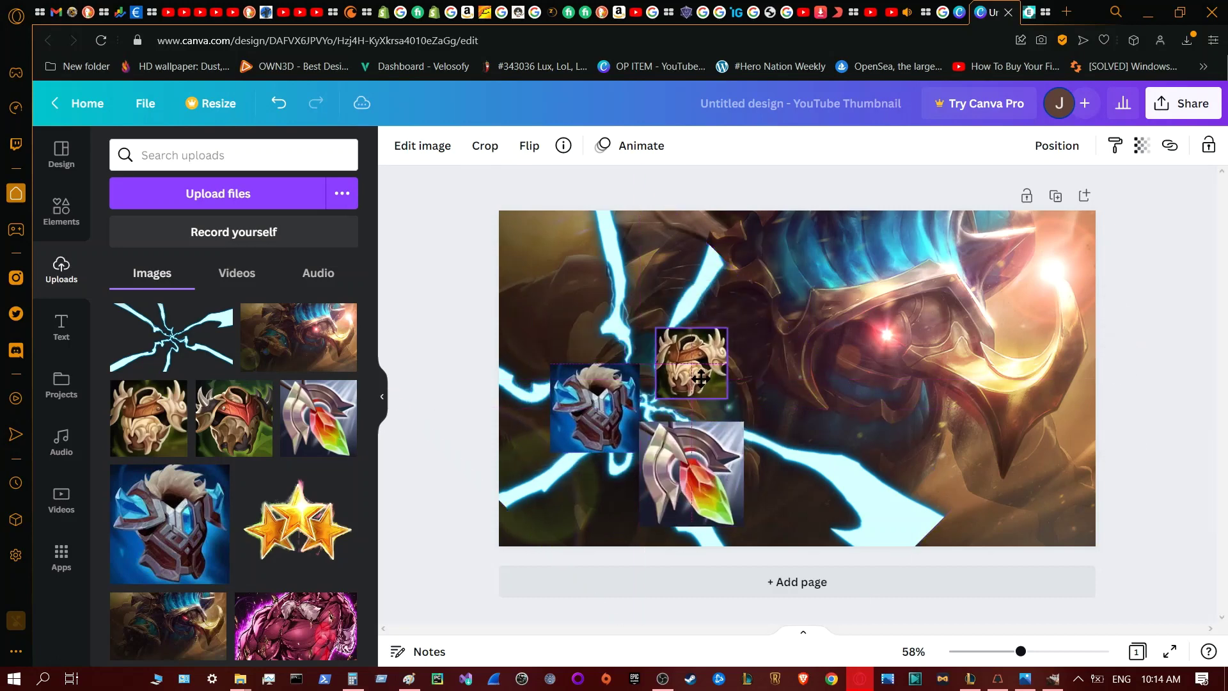
{"action": "left_click_drag", "start_coordinate": [691, 474], "coordinate": [677, 458]}
{"action": "left_click_drag", "start_coordinate": [730, 512], "coordinate": [715, 498]}
- Stretch the lightning art wider and larger, then nudge the item icons into place
{"action": "left_click", "coordinate": [968, 496]}
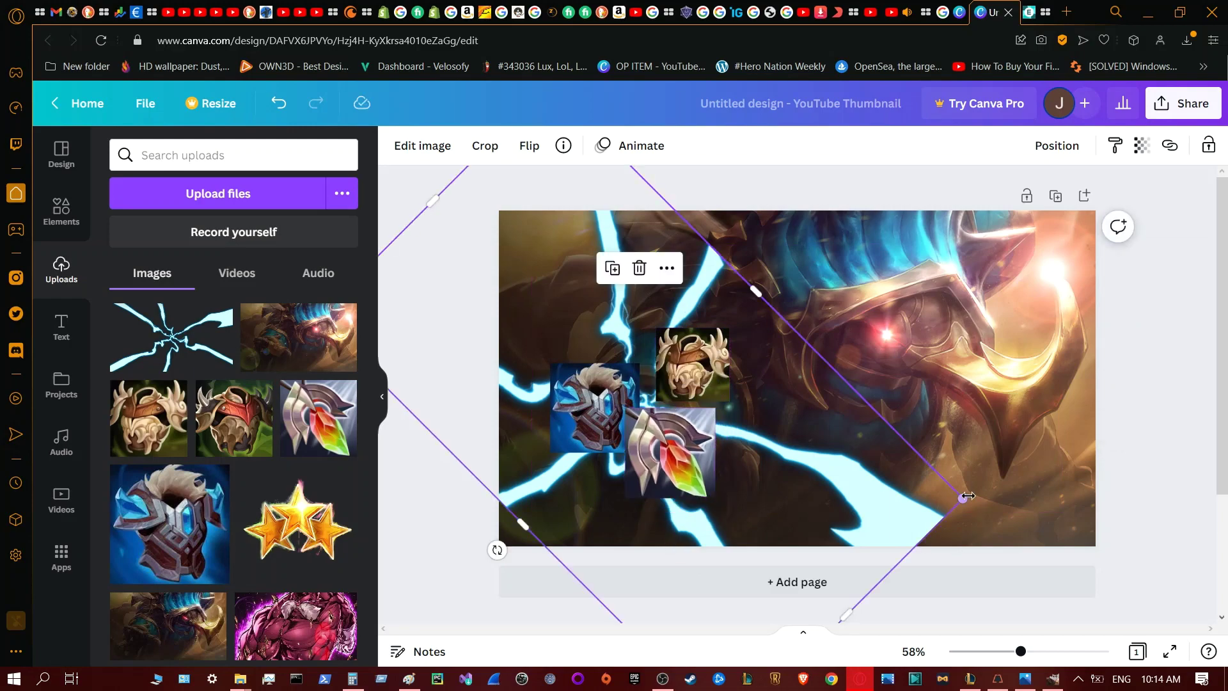
{"action": "left_click_drag", "start_coordinate": [968, 496], "coordinate": [1052, 523]}
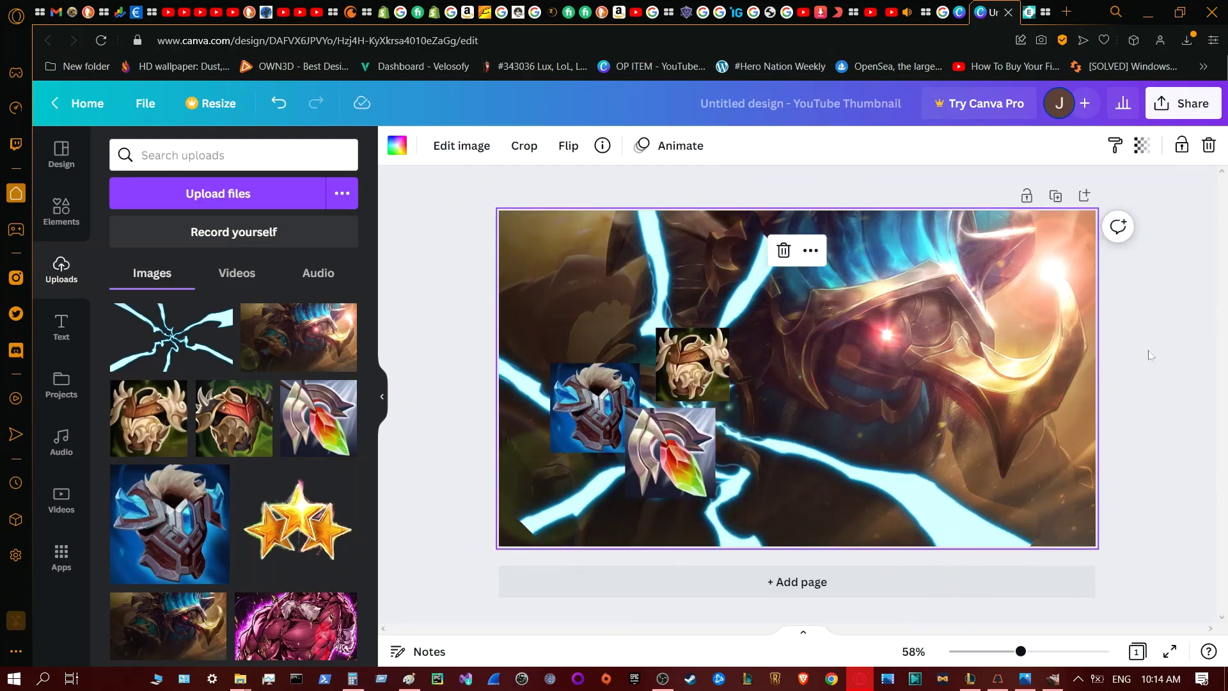
{"action": "left_click_drag", "start_coordinate": [817, 288], "coordinate": [876, 228]}
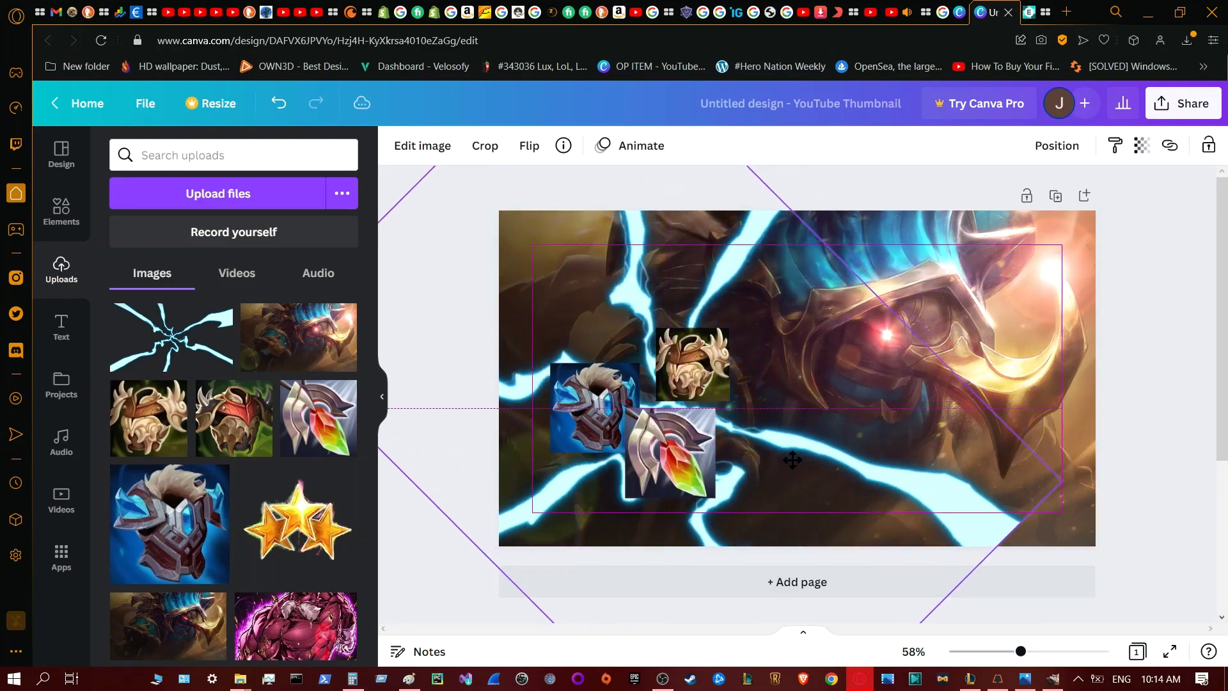
{"action": "left_click_drag", "start_coordinate": [846, 440], "coordinate": [761, 464]}
{"action": "left_click_drag", "start_coordinate": [669, 453], "coordinate": [781, 479]}
{"action": "left_click_drag", "start_coordinate": [586, 411], "coordinate": [596, 401]}
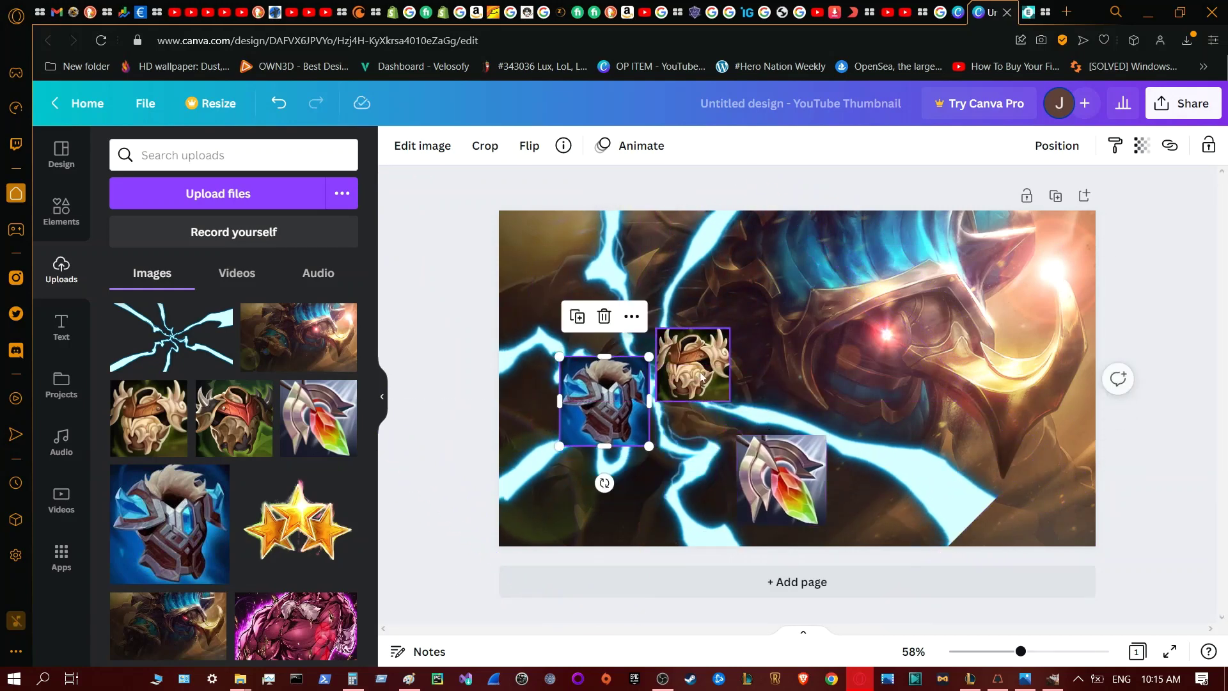
- Shrink the crystal spear beside the helmets and move the smaller blue helmet up-right
{"action": "left_click", "coordinate": [792, 474]}
{"action": "left_click", "coordinate": [827, 485]}
{"action": "left_click_drag", "start_coordinate": [780, 439], "coordinate": [702, 402]}
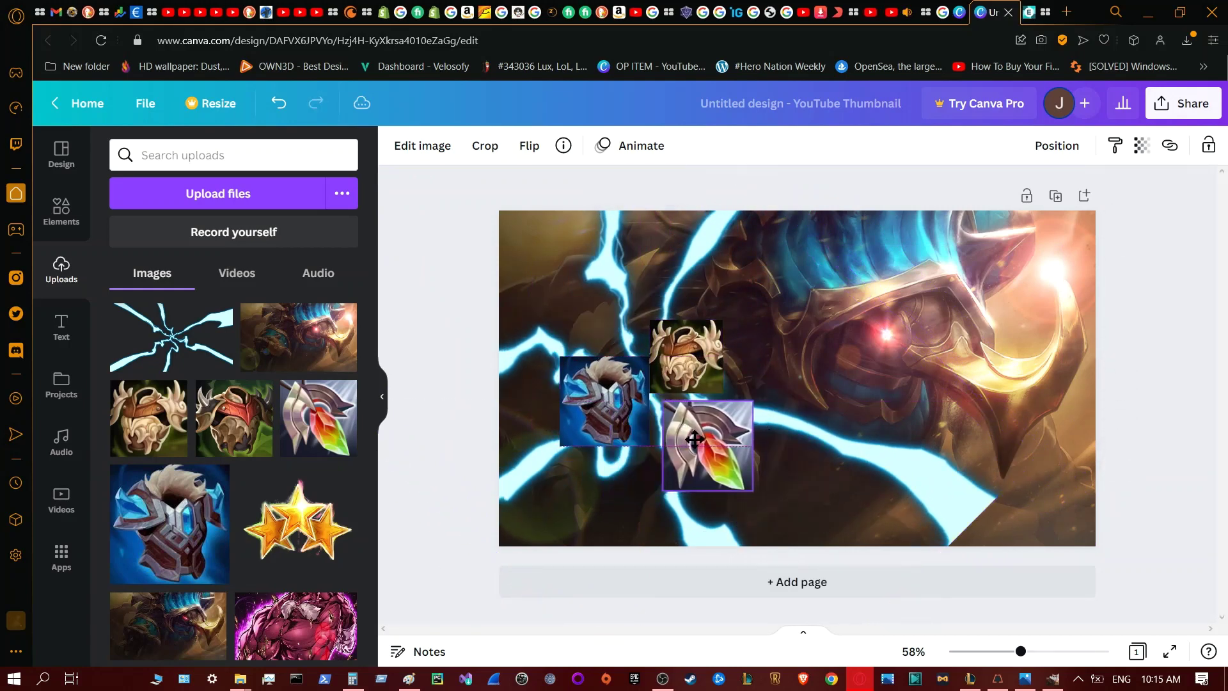
{"action": "left_click_drag", "start_coordinate": [751, 498], "coordinate": [723, 467]}
{"action": "left_click", "coordinate": [645, 440]}
{"action": "left_click_drag", "start_coordinate": [644, 440], "coordinate": [621, 382]}
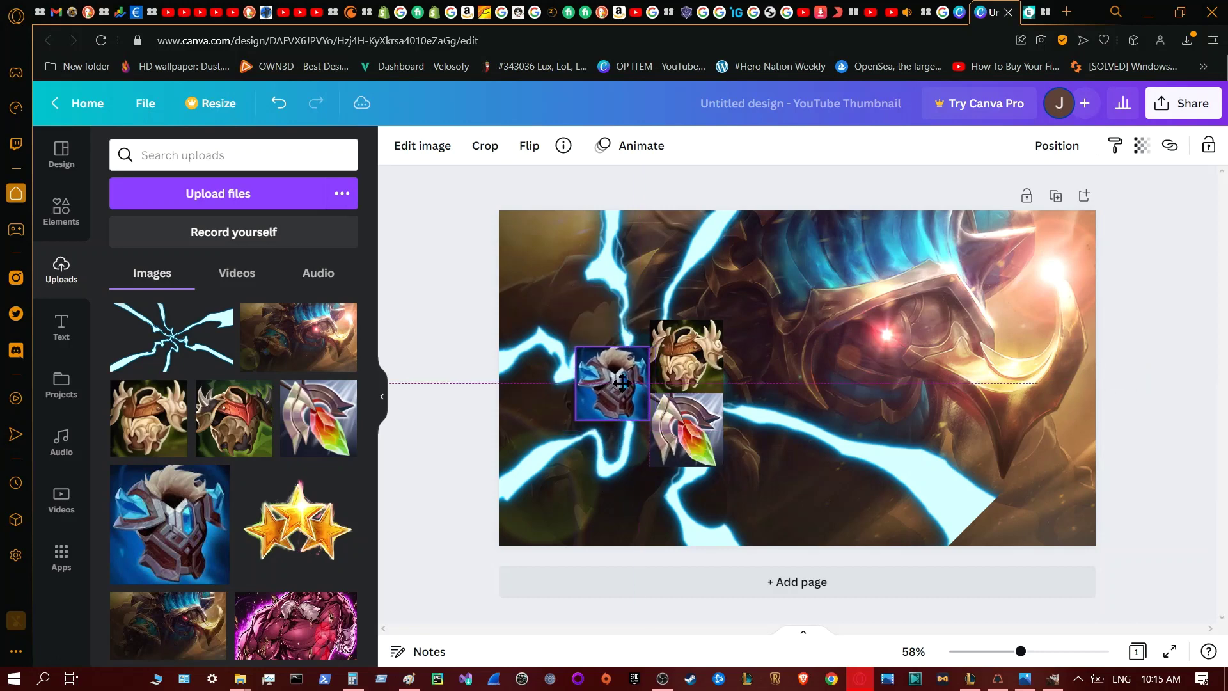
- Widen, rotate, enlarge and recentre the lightning art across the page
{"action": "left_click", "coordinate": [918, 505]}
{"action": "left_click_drag", "start_coordinate": [1044, 455], "coordinate": [1140, 491]}
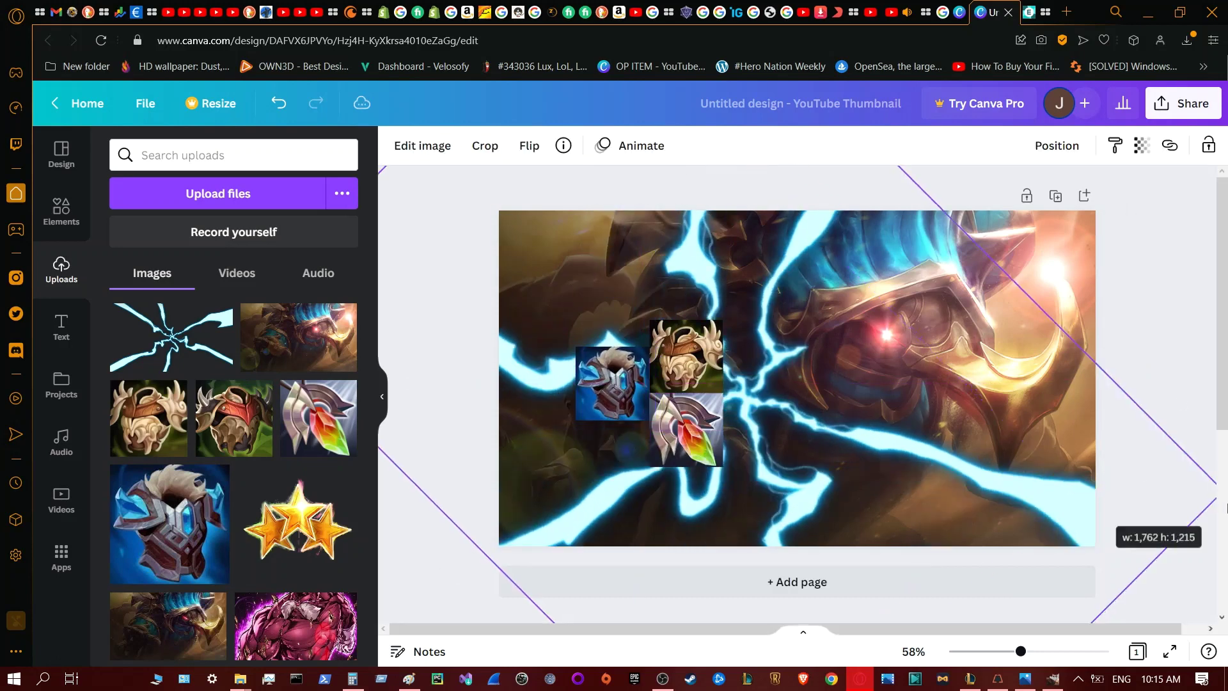
{"action": "left_click_drag", "start_coordinate": [875, 175], "coordinate": [487, 675]}
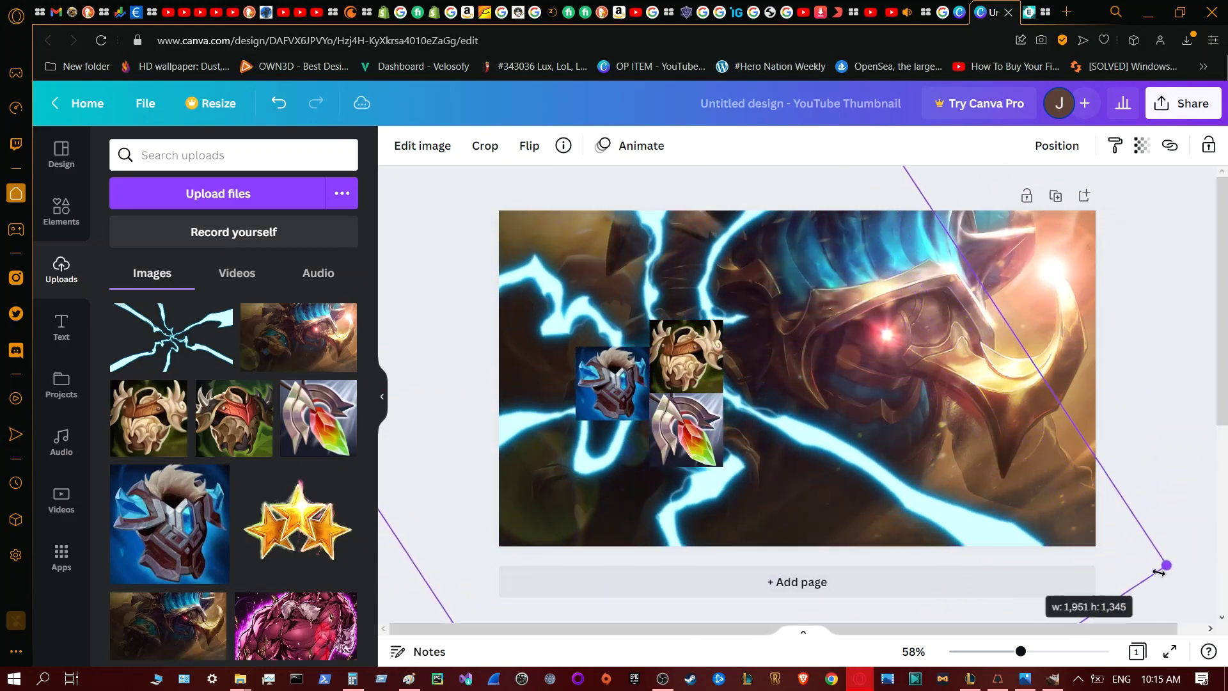
{"action": "left_click_drag", "start_coordinate": [1080, 528], "coordinate": [1171, 595]}
{"action": "left_click_drag", "start_coordinate": [947, 461], "coordinate": [943, 467]}
- Shift the tan helmet, crystal spear and blue helmet up-right into a tight cluster
{"action": "left_click_drag", "start_coordinate": [697, 368], "coordinate": [733, 348]}
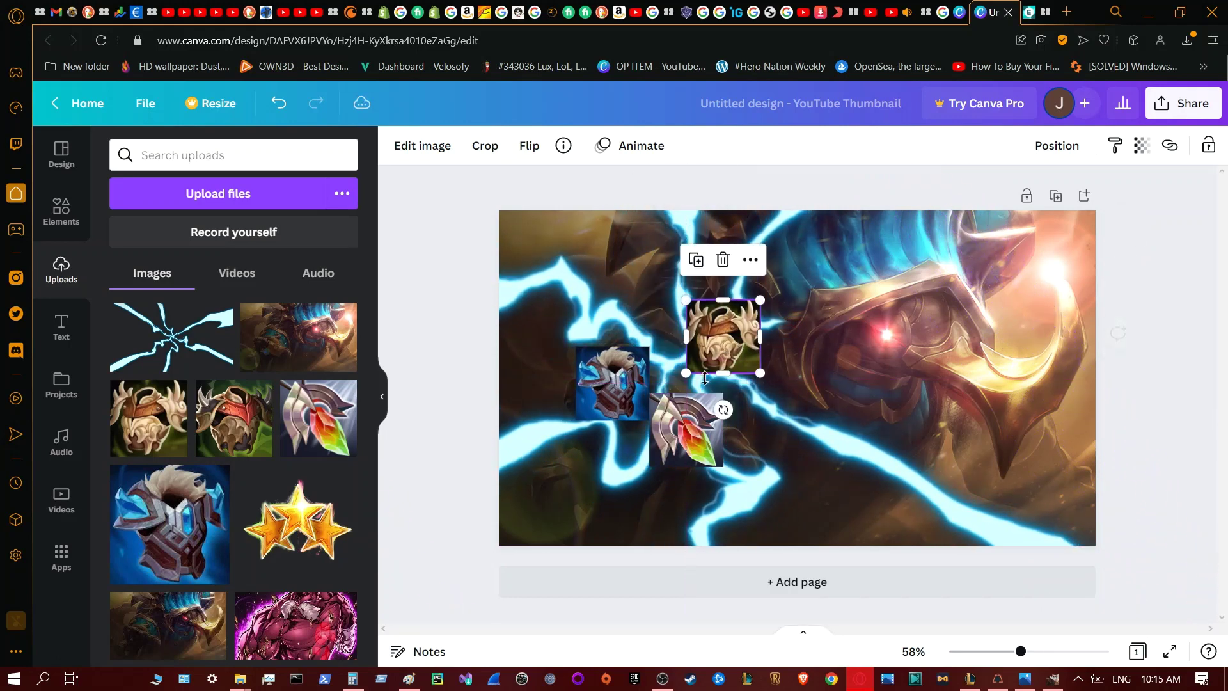
{"action": "left_click_drag", "start_coordinate": [720, 407], "coordinate": [731, 380]}
{"action": "left_click_drag", "start_coordinate": [612, 384], "coordinate": [650, 373]}
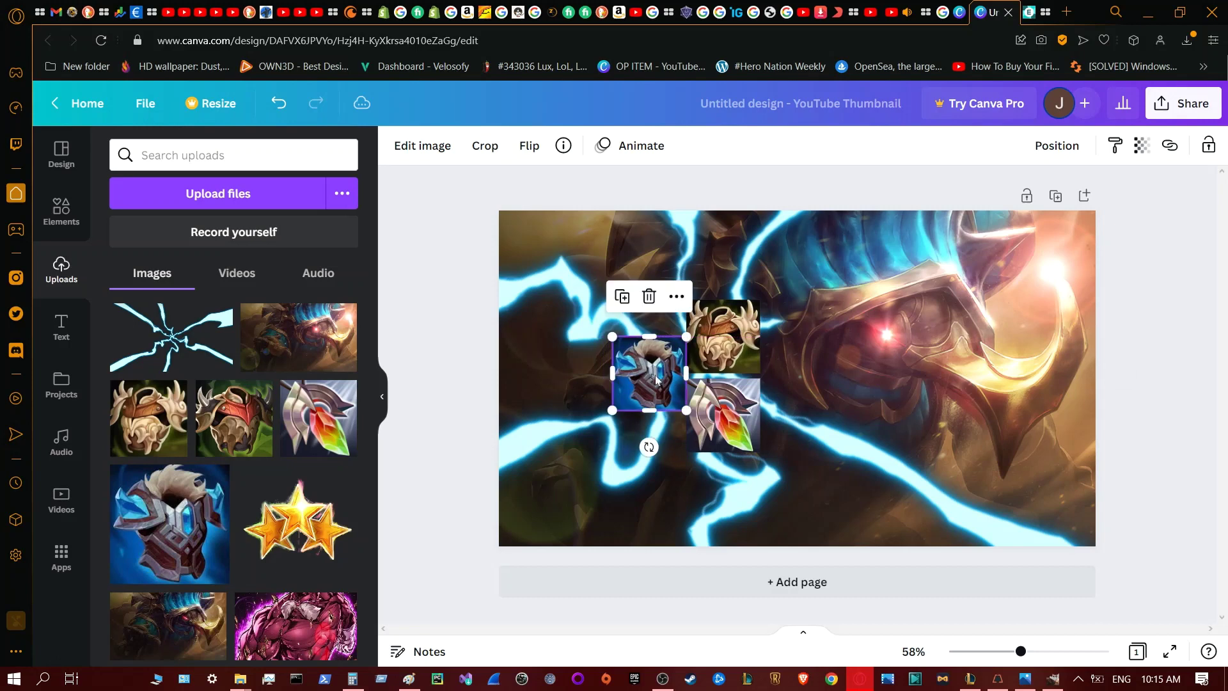
{"action": "left_click", "coordinate": [723, 409]}
{"action": "left_click", "coordinate": [1165, 284]}
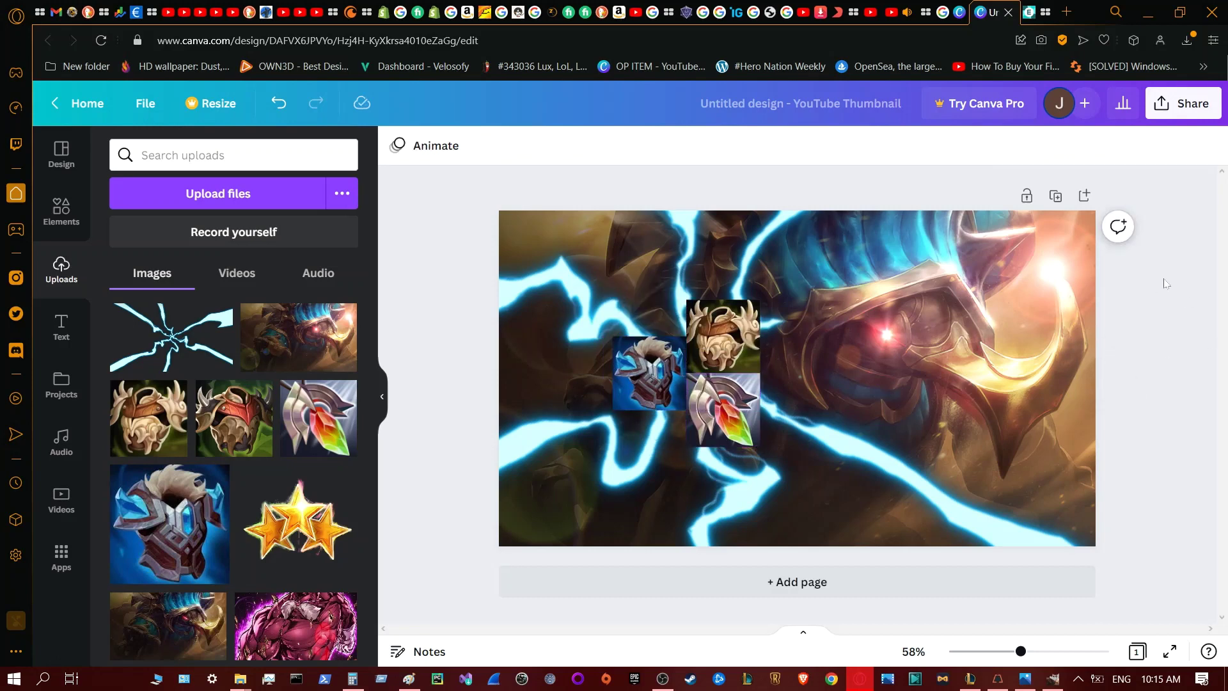
- Add the gold three-star image, shrink it and place it just above the item icons
{"action": "left_click", "coordinate": [296, 529]}
{"action": "left_click_drag", "start_coordinate": [883, 462], "coordinate": [800, 375]}
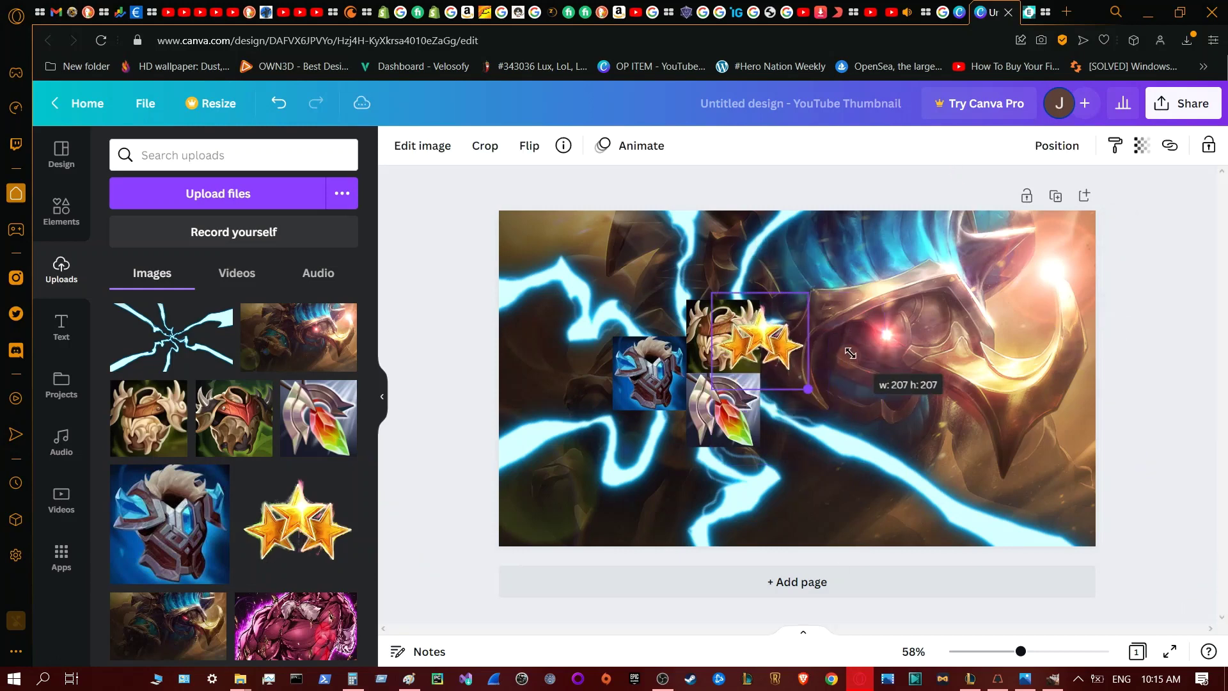
{"action": "mouse_move", "coordinate": [748, 339]}
{"action": "left_mouse_down"}
{"action": "mouse_move", "coordinate": [675, 269]}
{"action": "mouse_move", "coordinate": [868, 264]}
{"action": "left_mouse_up"}
{"action": "mouse_move", "coordinate": [890, 203]}
{"action": "left_mouse_down"}
{"action": "mouse_move", "coordinate": [926, 182]}
{"action": "mouse_move", "coordinate": [946, 206]}
{"action": "left_mouse_up"}
{"action": "mouse_move", "coordinate": [946, 342]}
{"action": "left_mouse_down"}
{"action": "mouse_move", "coordinate": [863, 274]}
{"action": "mouse_move", "coordinate": [667, 320]}
{"action": "left_mouse_up"}
{"action": "left_click_drag", "start_coordinate": [679, 260], "coordinate": [673, 268]}
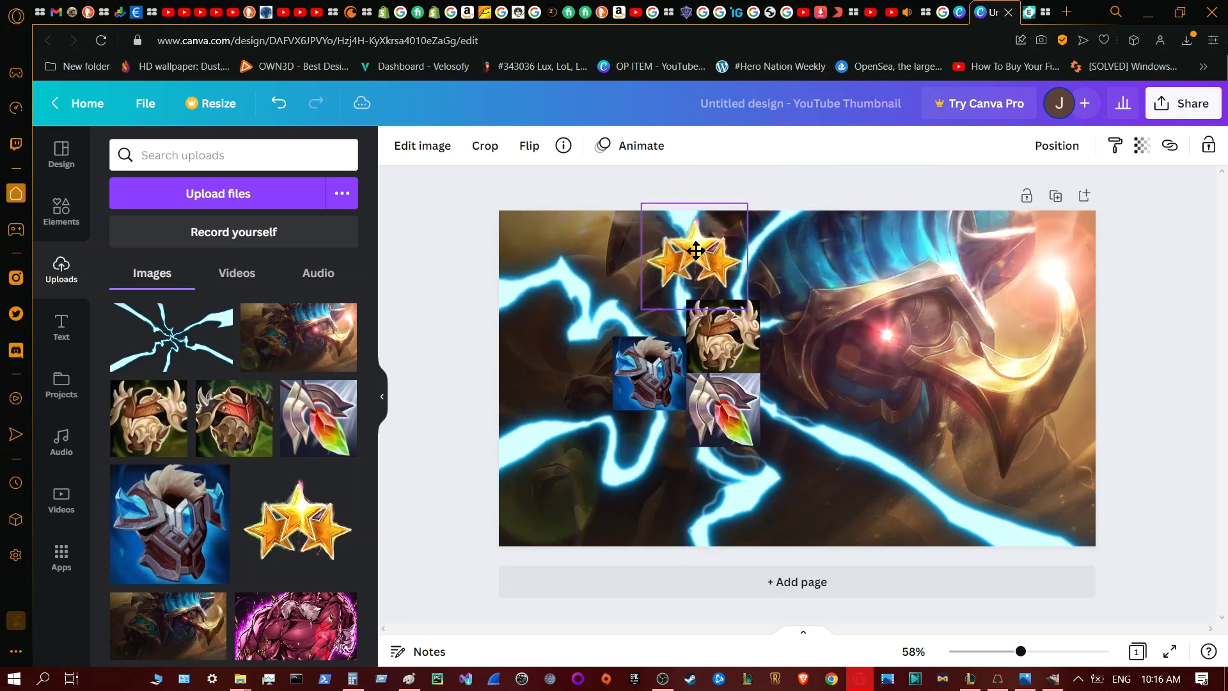
{"action": "left_click_drag", "start_coordinate": [709, 229], "coordinate": [739, 200]}
{"action": "left_click", "coordinate": [839, 192]}
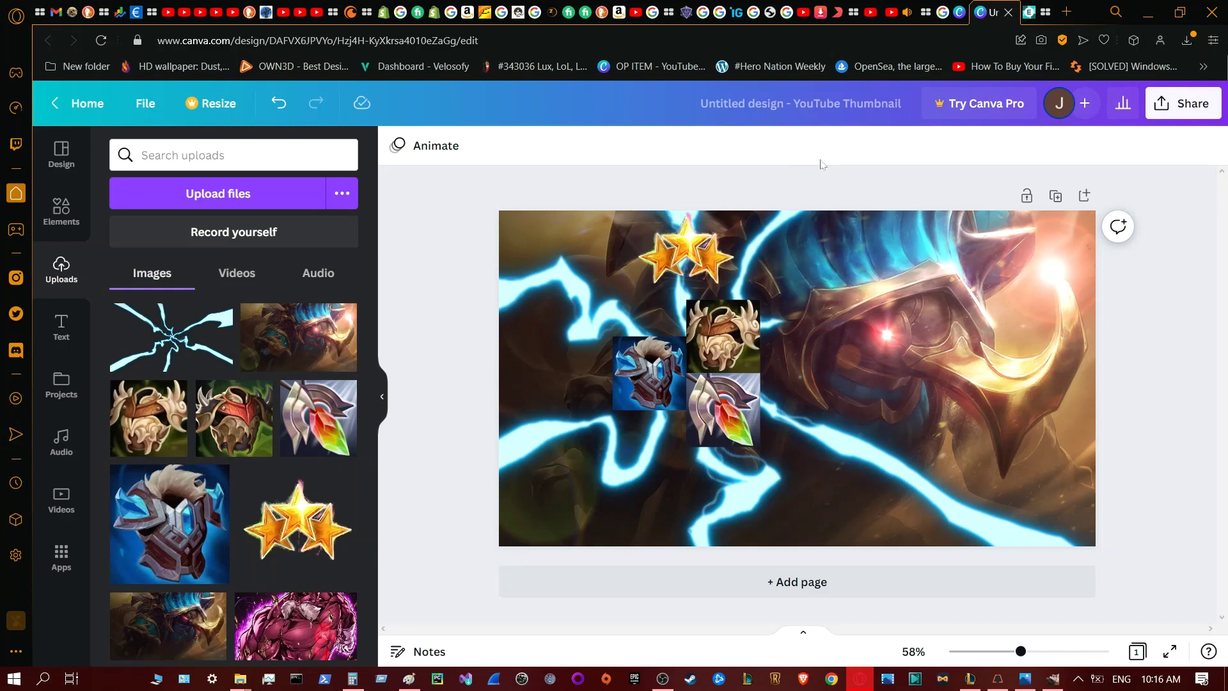
{"action": "left_click", "coordinate": [688, 253]}
- Delete the stars image and add the GLOW text style to the design
{"action": "key", "text": "Delete"}
{"action": "left_click", "coordinate": [61, 326]}
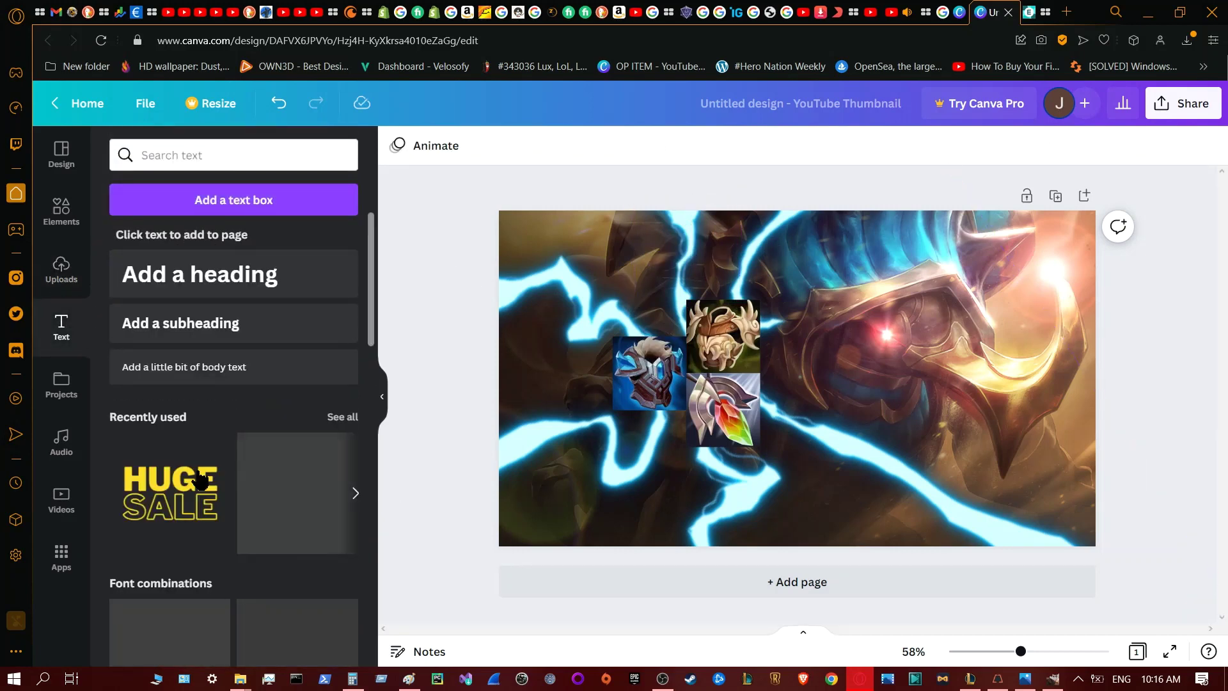
{"action": "scroll", "coordinate": [173, 537], "scroll_direction": "down", "scroll_amount": 1}
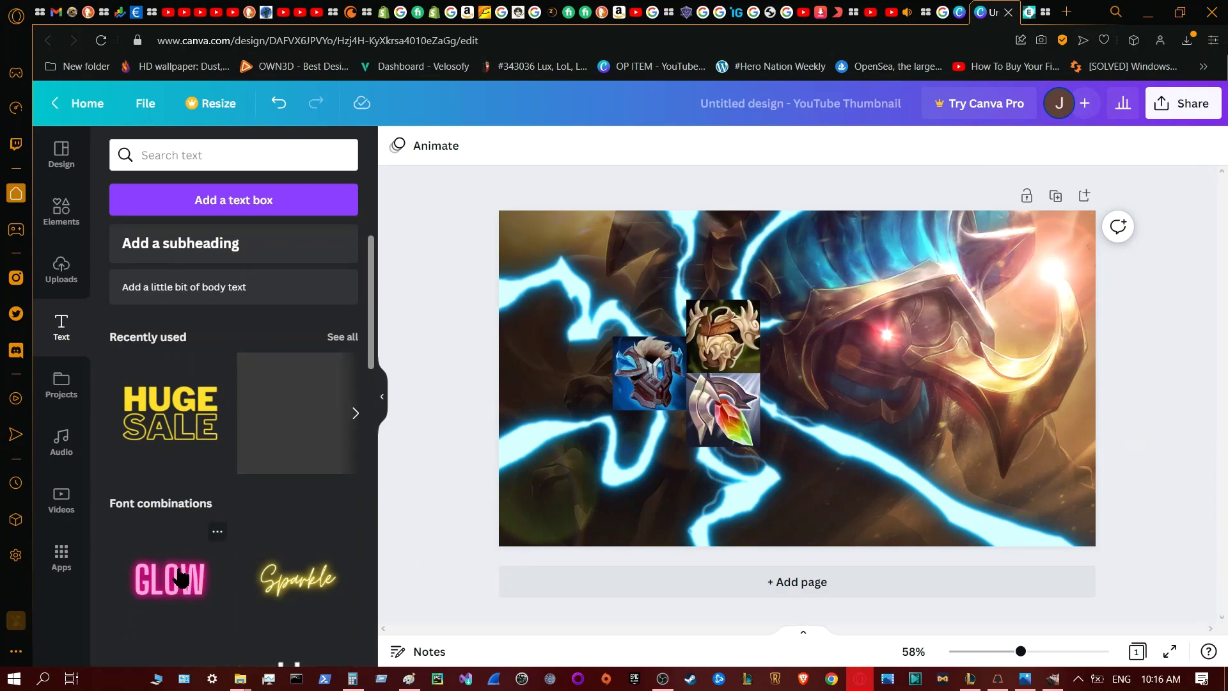
{"action": "left_click", "coordinate": [1050, 680]}
{"action": "left_click", "coordinate": [1131, 15]}
{"action": "left_click", "coordinate": [169, 578]}
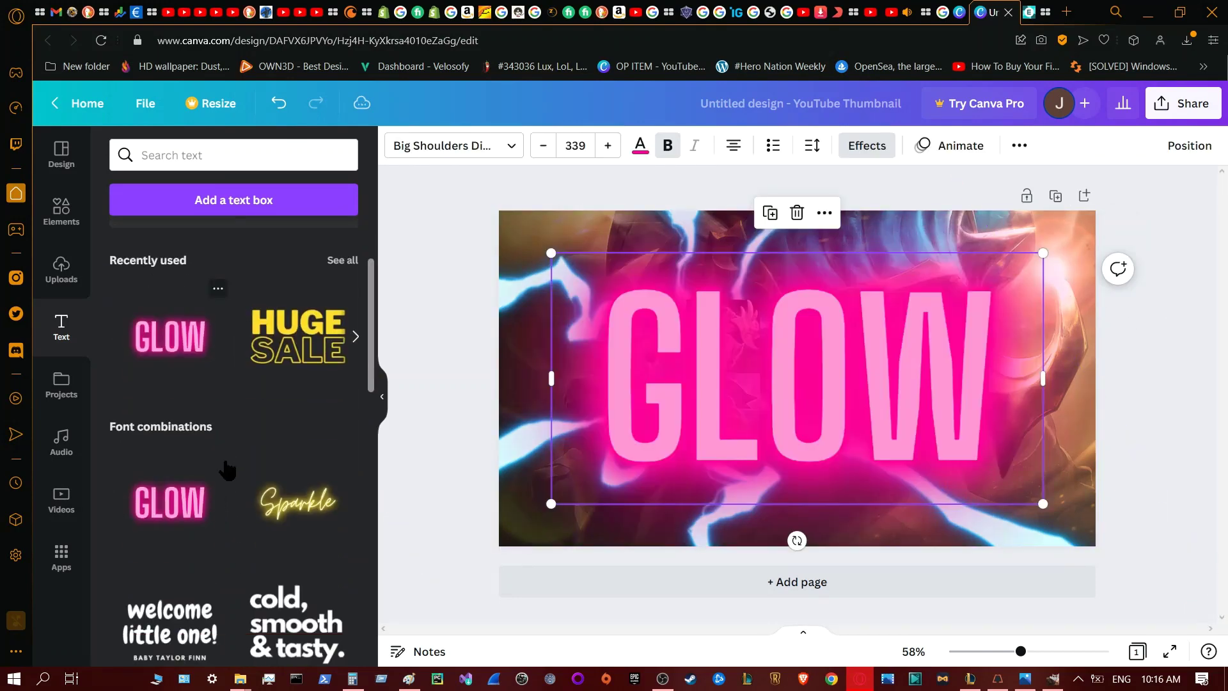
- Shrink the GLOW text to size 100, drop the large copy, move it lower left and recolour it
{"action": "double_click", "coordinate": [746, 399]}
{"action": "left_click", "coordinate": [575, 146]}
{"action": "type", "text": "100"}
{"action": "key", "text": "Return"}
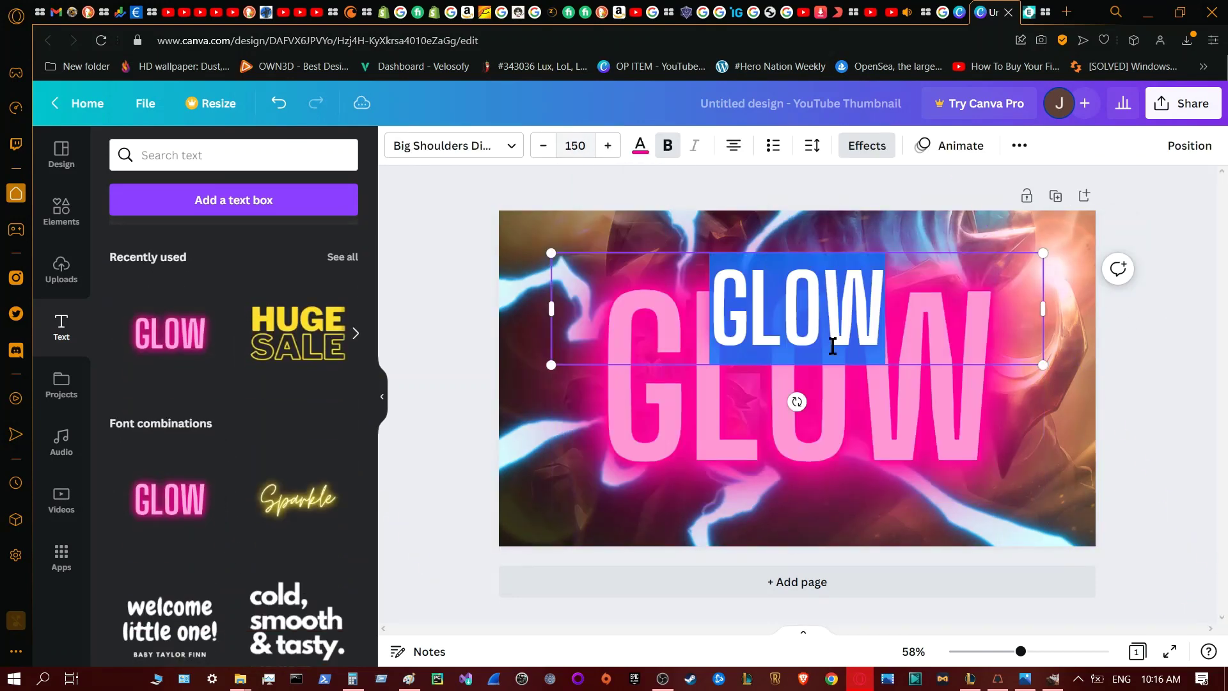
{"action": "left_click", "coordinate": [870, 414]}
{"action": "key", "text": "Delete"}
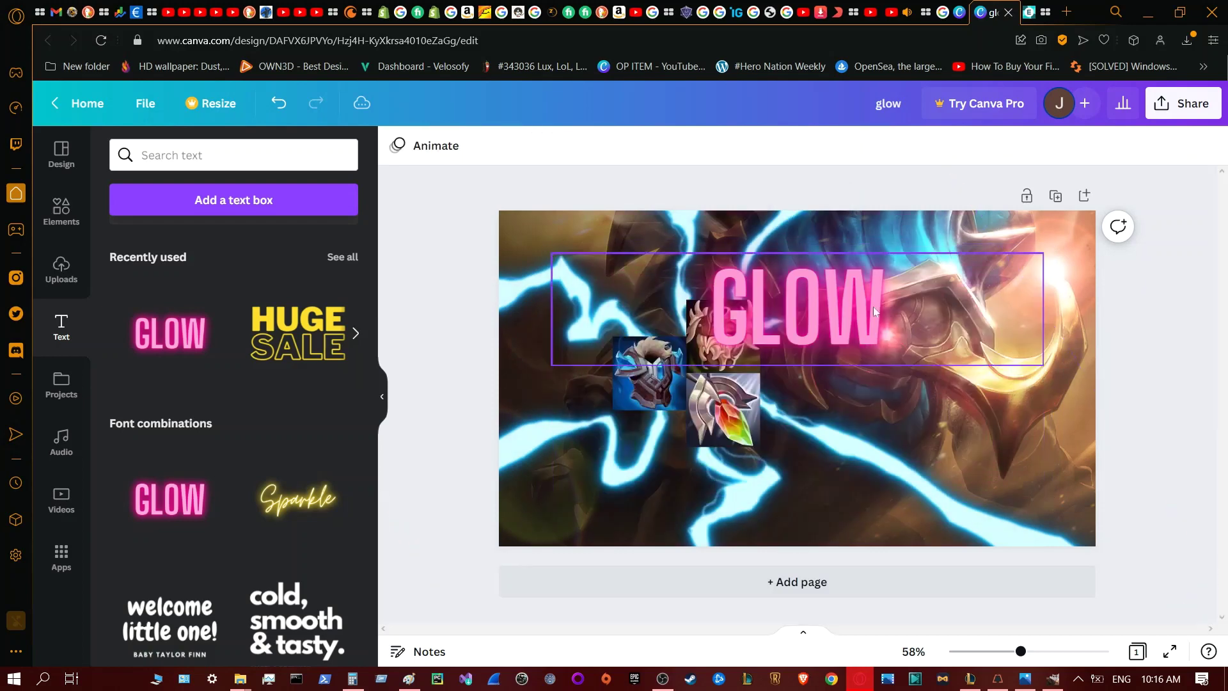
{"action": "left_click_drag", "start_coordinate": [873, 306], "coordinate": [651, 492]}
{"action": "left_click", "coordinate": [641, 145]}
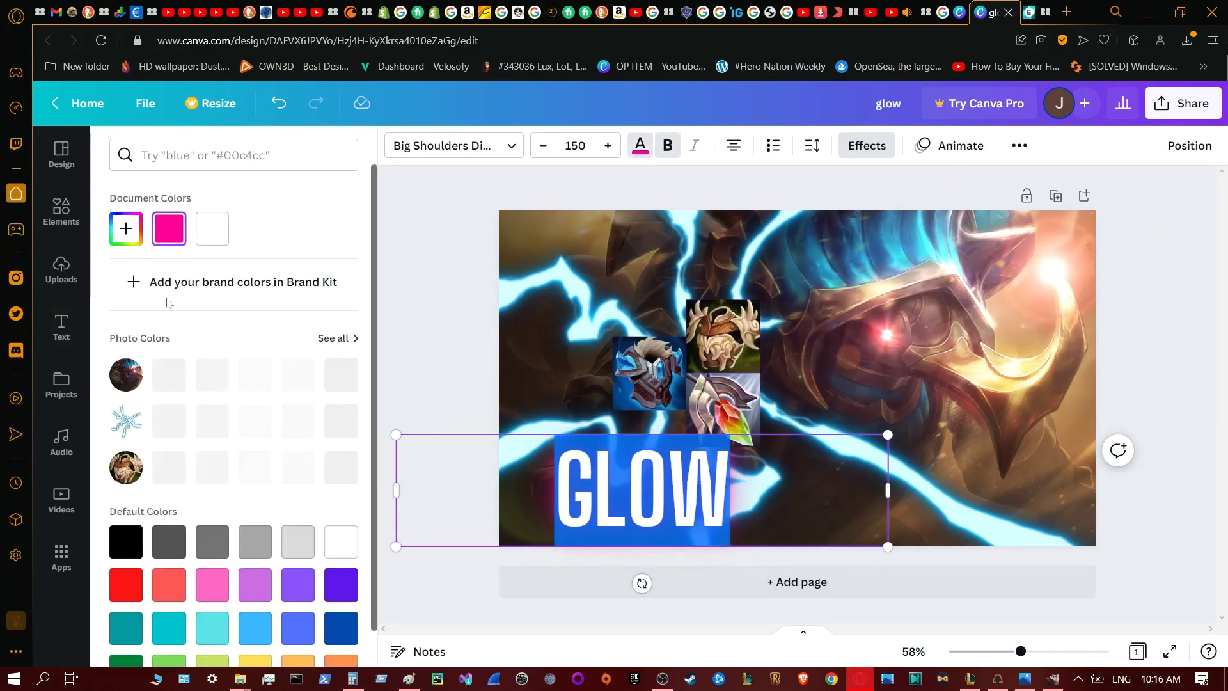
{"action": "left_click", "coordinate": [836, 427]}
- Replace the word GLOW with the title 'RAMMUS SOLO CARRY TFT'
{"action": "left_click", "coordinate": [743, 496]}
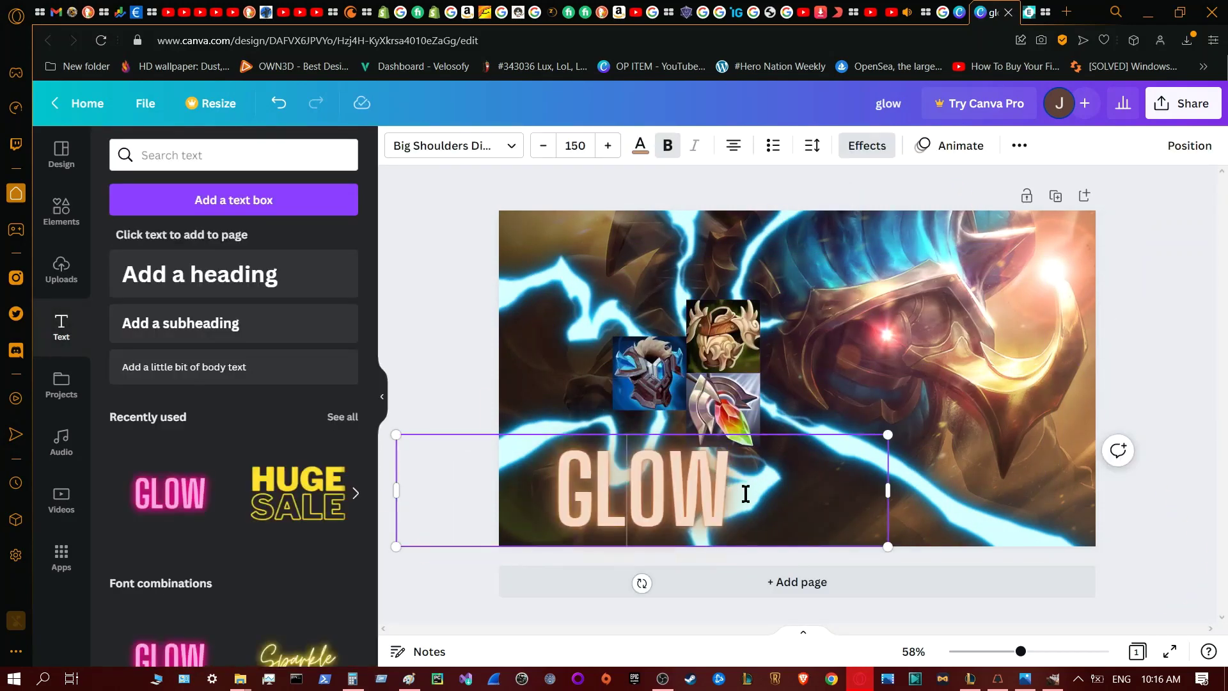
{"action": "double_click", "coordinate": [704, 493]}
{"action": "type", "text": "RAM"}
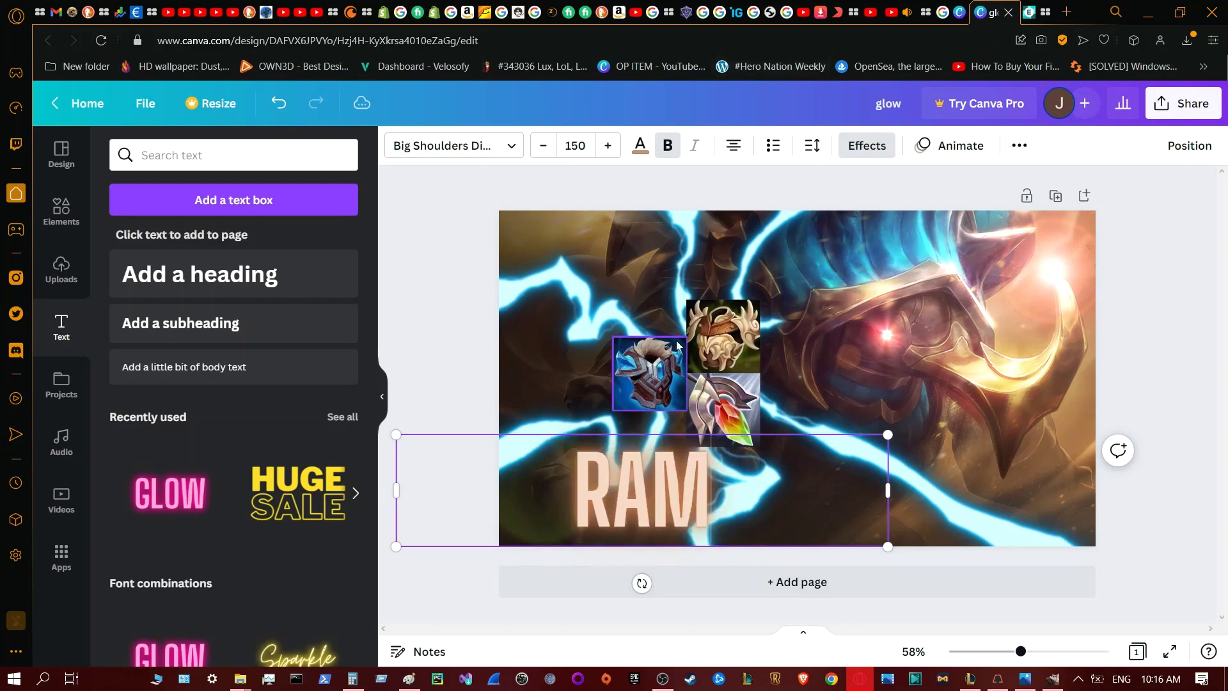
{"action": "type", "text": "MUS CARRY"}
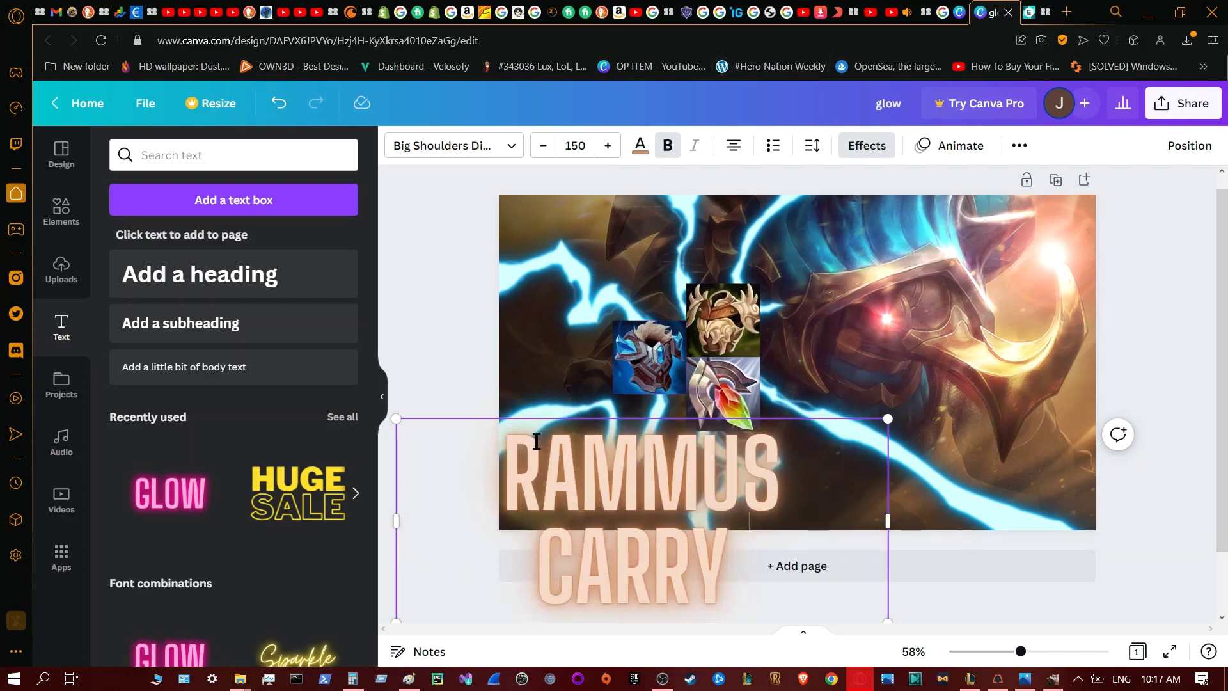
{"action": "type", "text": "SOLO"}
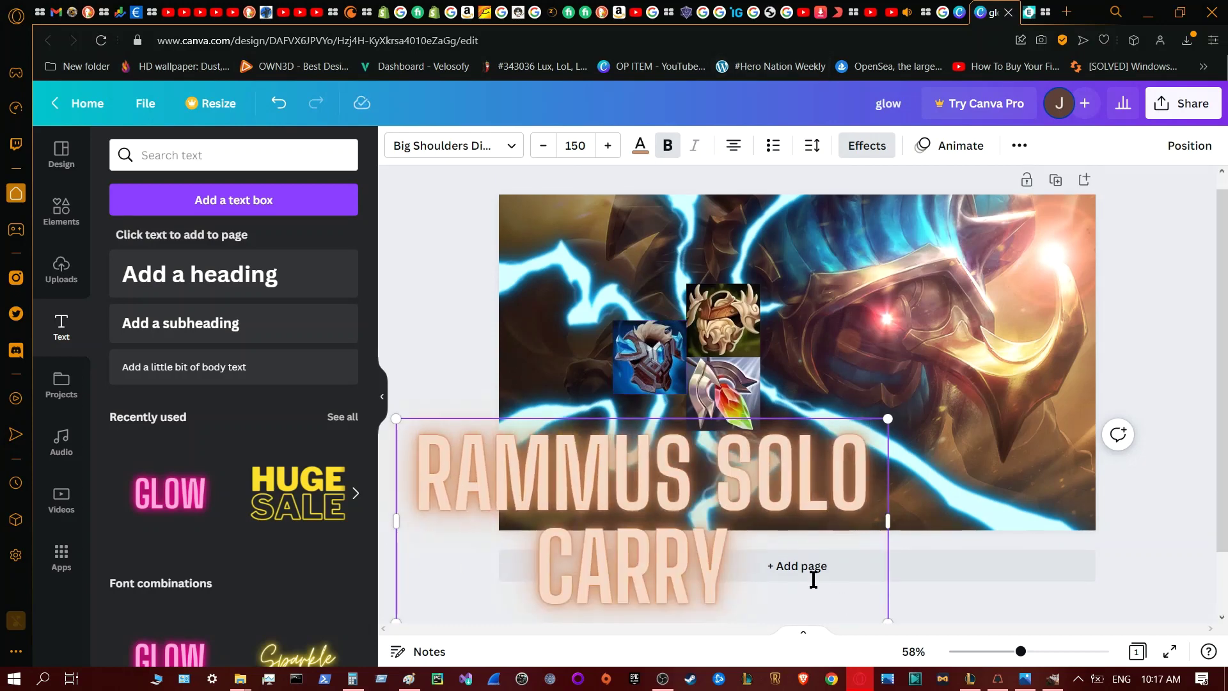
{"action": "type", "text": " CARRY TFT"}
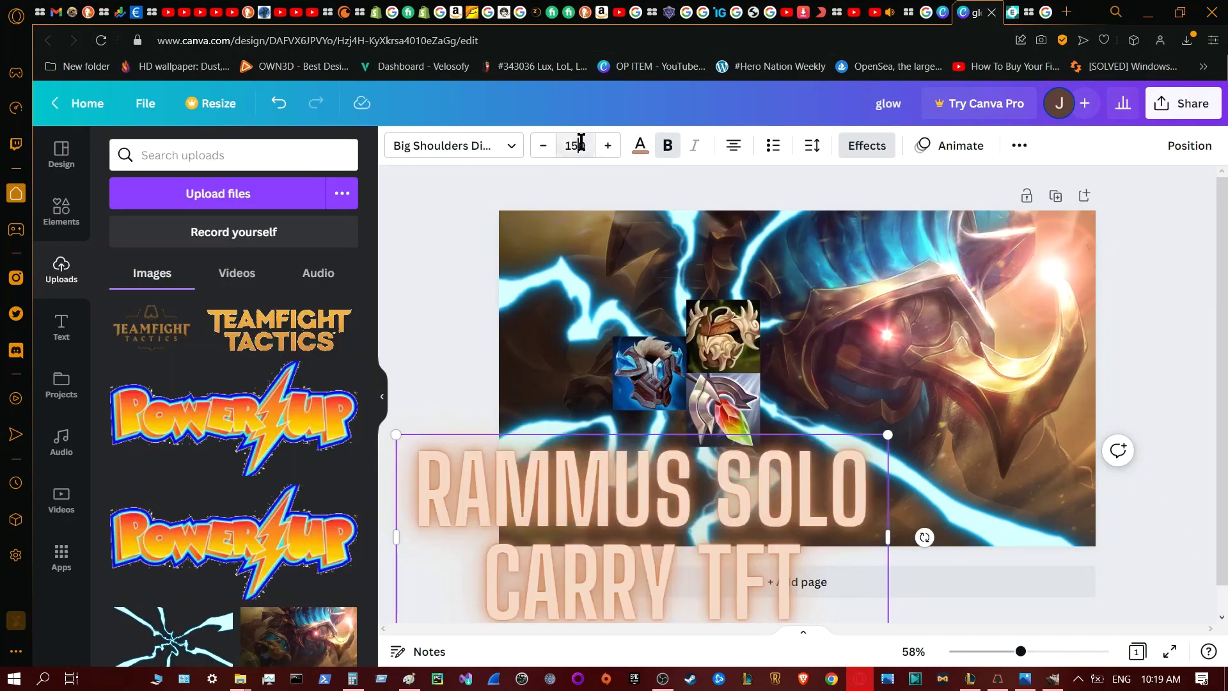
- Left-align and widen the title, set it to size 120, and move it onto the image's lower part
{"action": "left_click", "coordinate": [580, 142]}
{"action": "left_click", "coordinate": [734, 147]}
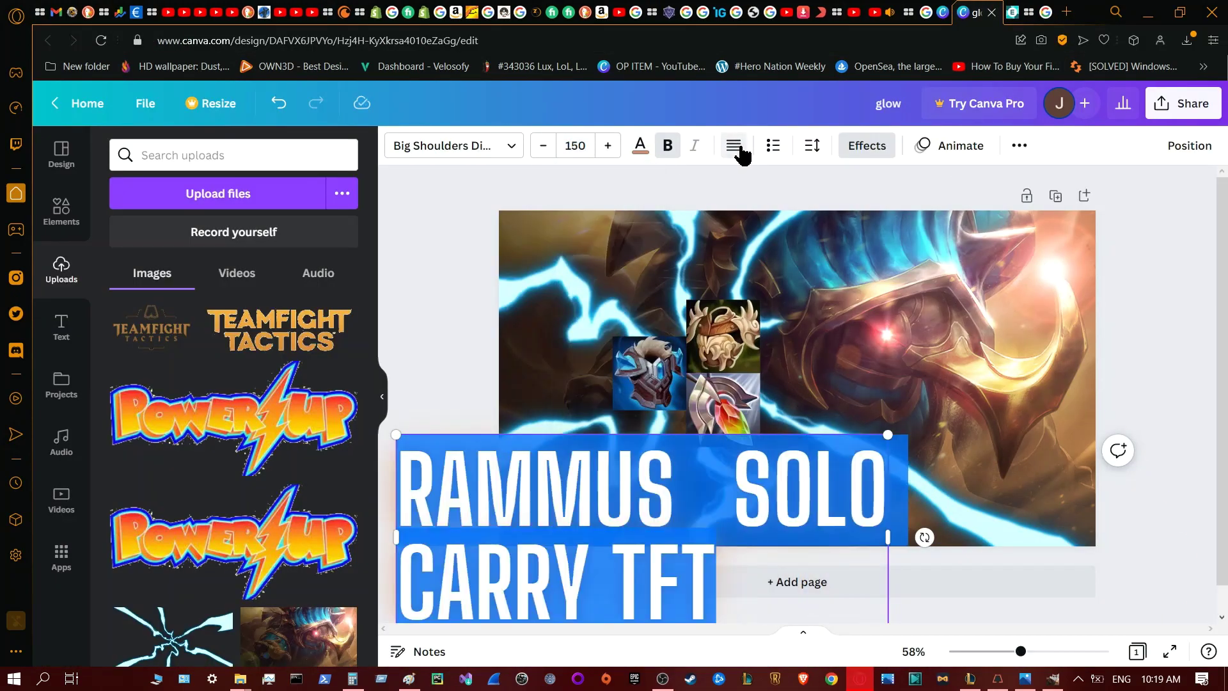
{"action": "left_click_drag", "start_coordinate": [893, 541], "coordinate": [1095, 533]}
{"action": "left_click", "coordinate": [589, 148]}
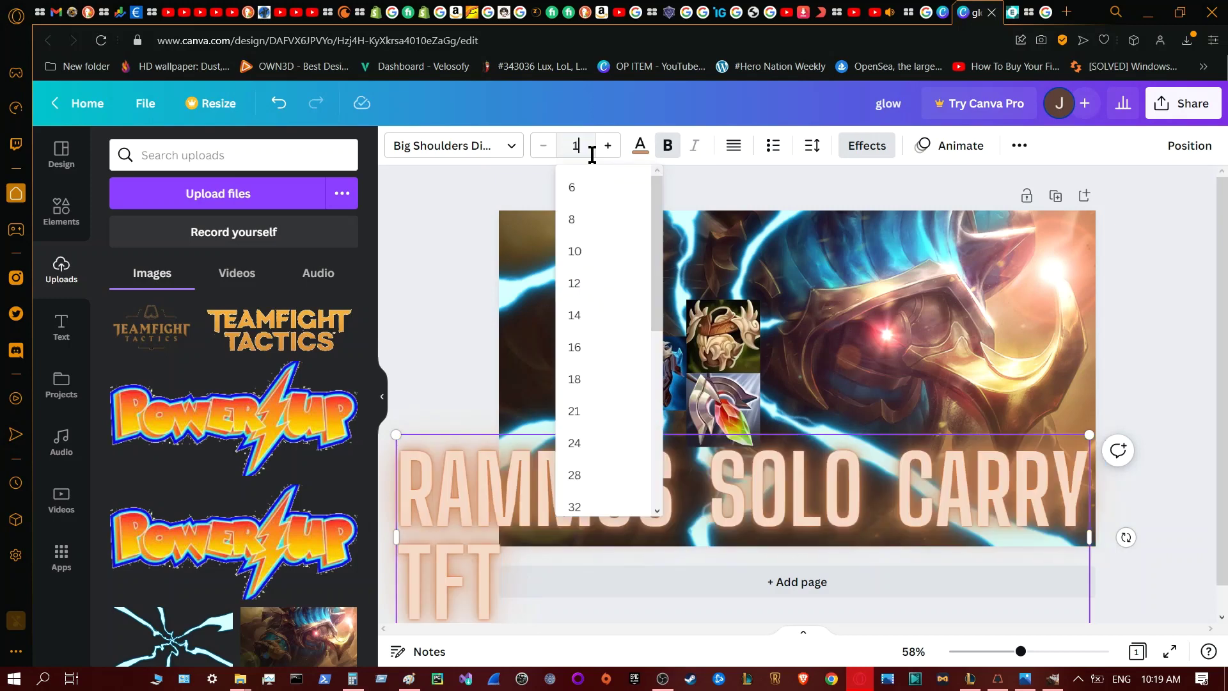
{"action": "type", "text": "120"}
{"action": "key", "text": "Return"}
{"action": "left_click_drag", "start_coordinate": [638, 435], "coordinate": [752, 447]}
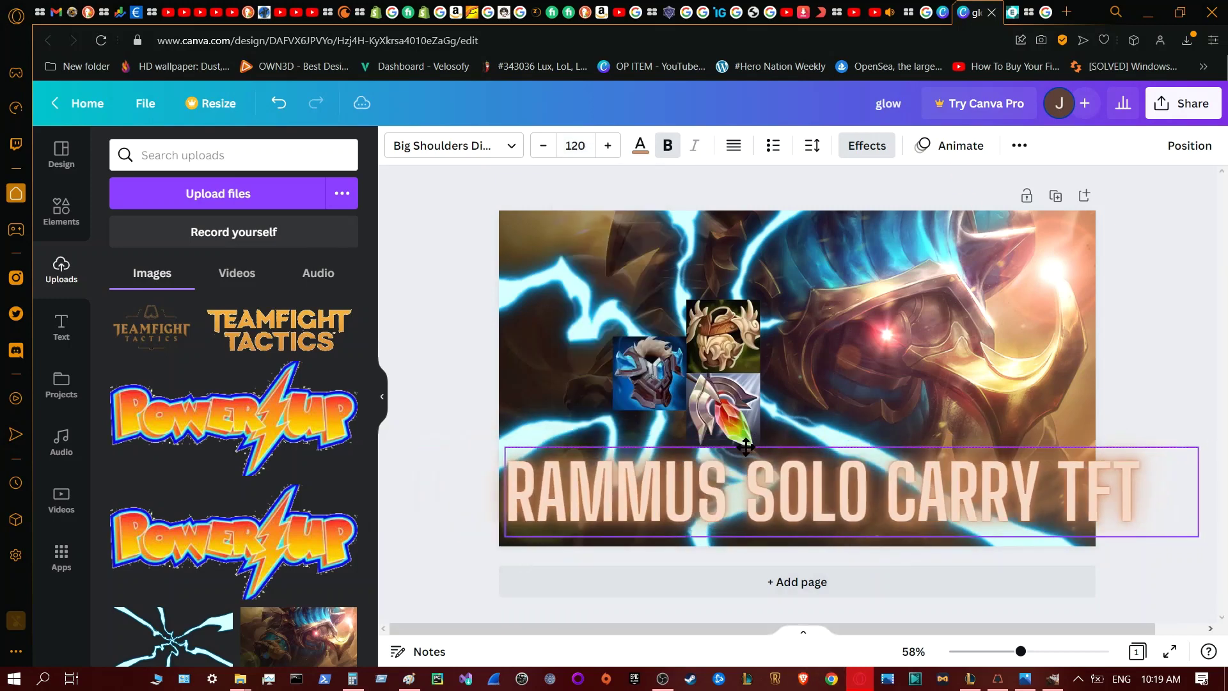
{"action": "left_click_drag", "start_coordinate": [832, 474], "coordinate": [862, 471]}
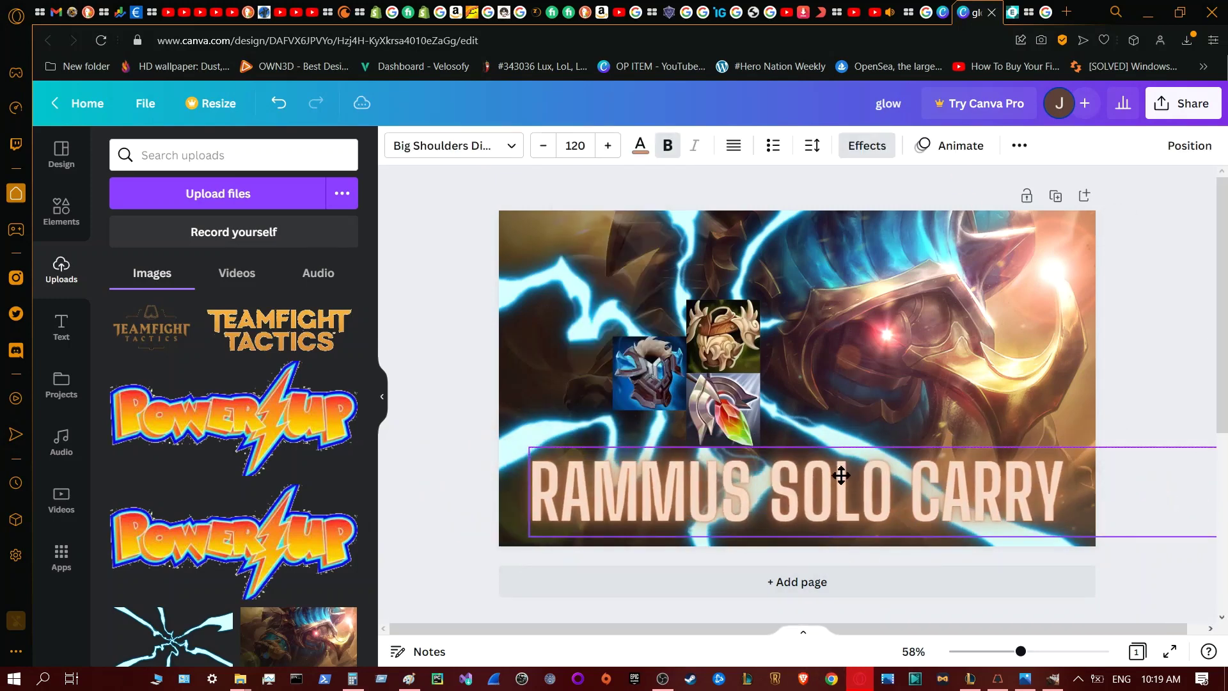
- Try the Splice, Hollow, Echo, Glitch and Shadow text effects on the title
{"action": "double_click", "coordinate": [858, 492]}
{"action": "left_click", "coordinate": [640, 145]}
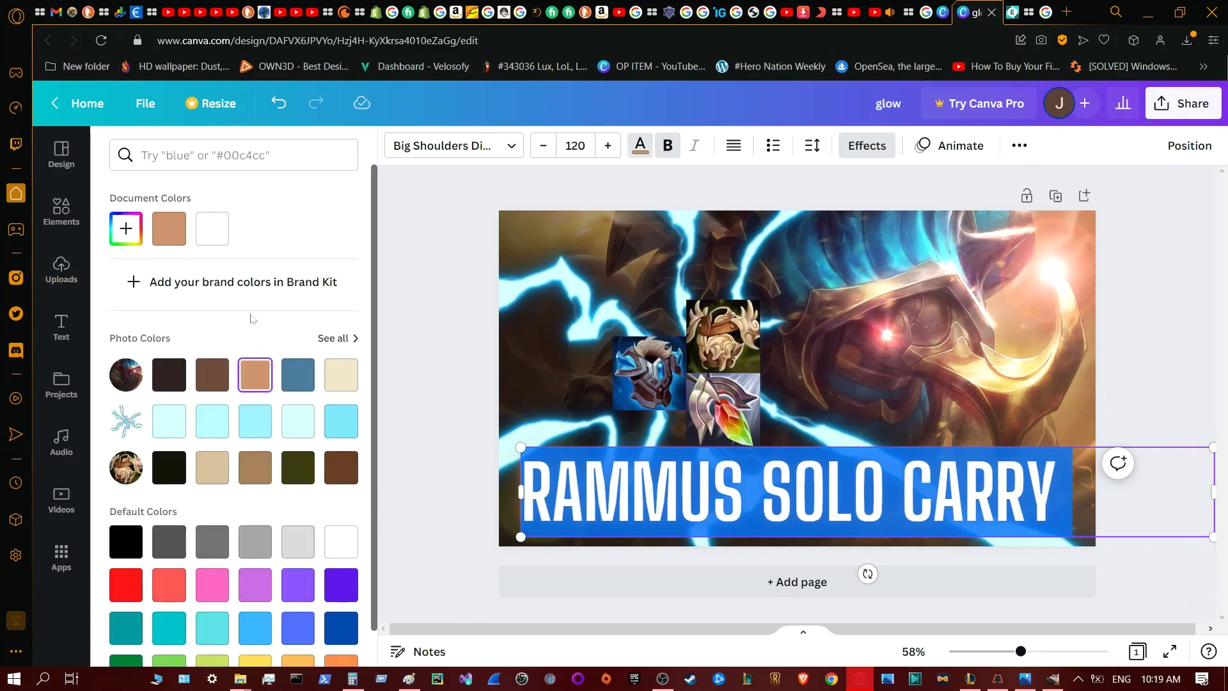
{"action": "left_click", "coordinate": [867, 145]}
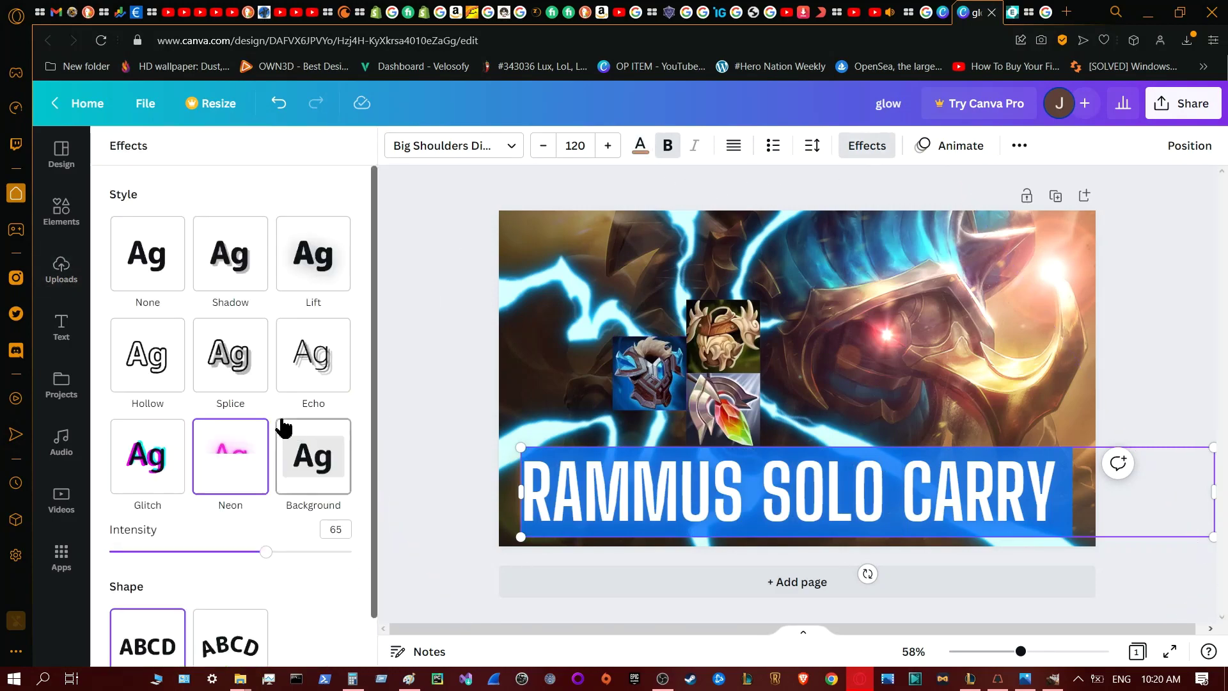
{"action": "left_click", "coordinate": [230, 355]}
{"action": "left_click", "coordinate": [151, 358]}
{"action": "left_click", "coordinate": [299, 368]}
{"action": "left_click", "coordinate": [172, 374]}
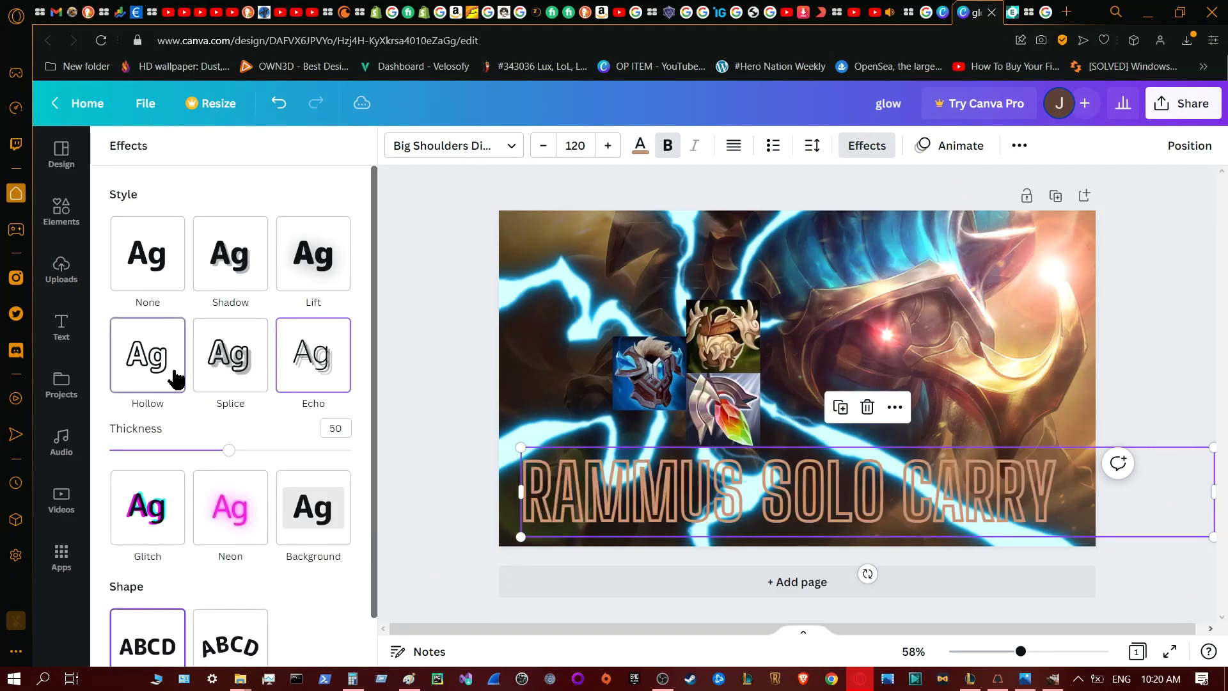
{"action": "left_click", "coordinate": [238, 515]}
{"action": "left_click", "coordinate": [217, 392]}
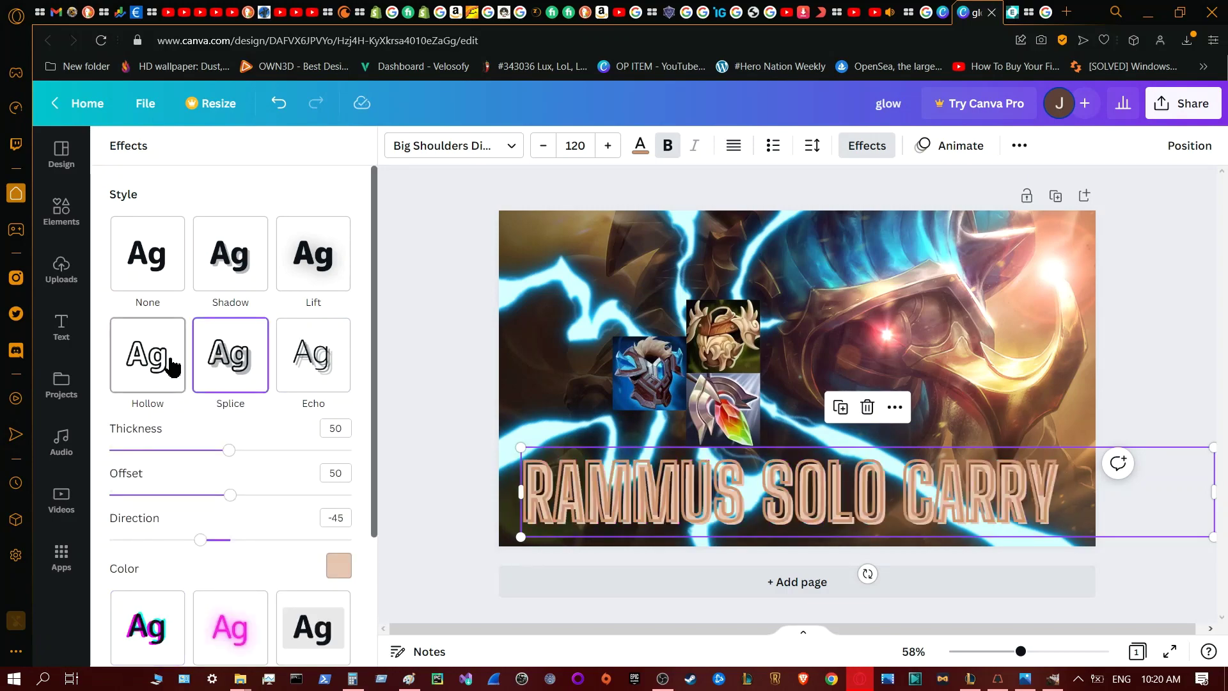
{"action": "left_click", "coordinate": [173, 368]}
{"action": "left_click", "coordinate": [155, 524]}
{"action": "left_click", "coordinate": [253, 354]}
{"action": "left_click", "coordinate": [231, 256]}
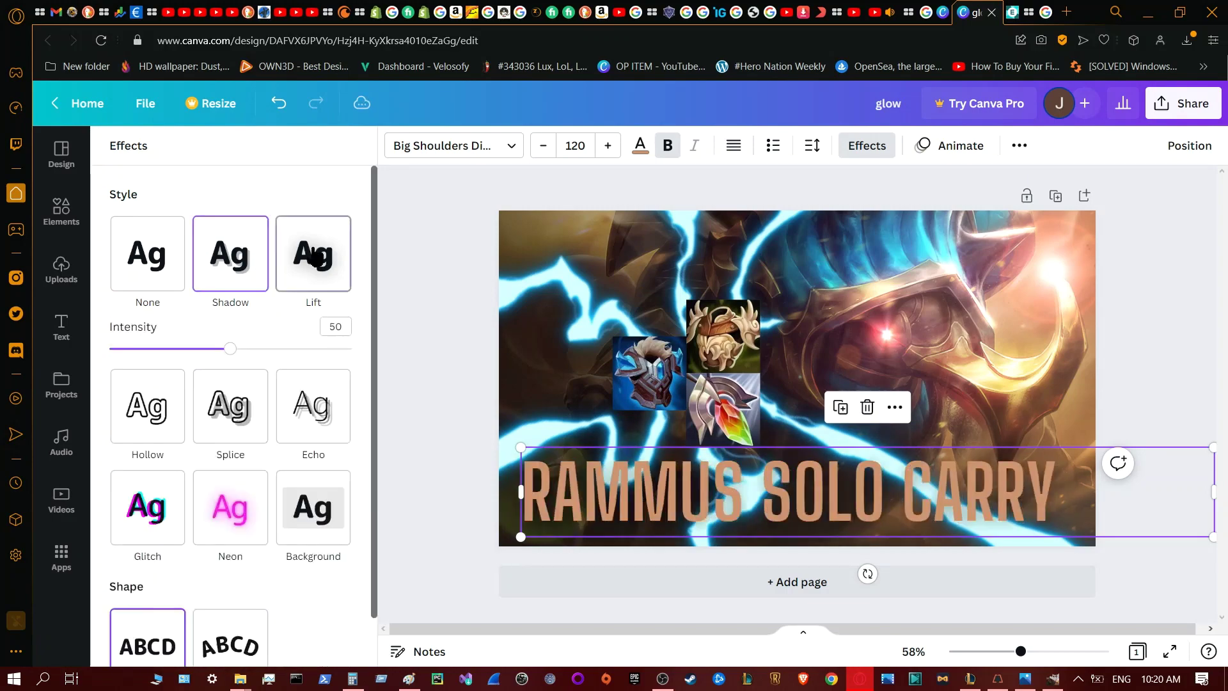
- Apply the Neon effect at intensity 100, centre-align the title and shift it left and down
{"action": "left_click", "coordinate": [243, 511]}
{"action": "left_click_drag", "start_coordinate": [230, 551], "coordinate": [362, 579]}
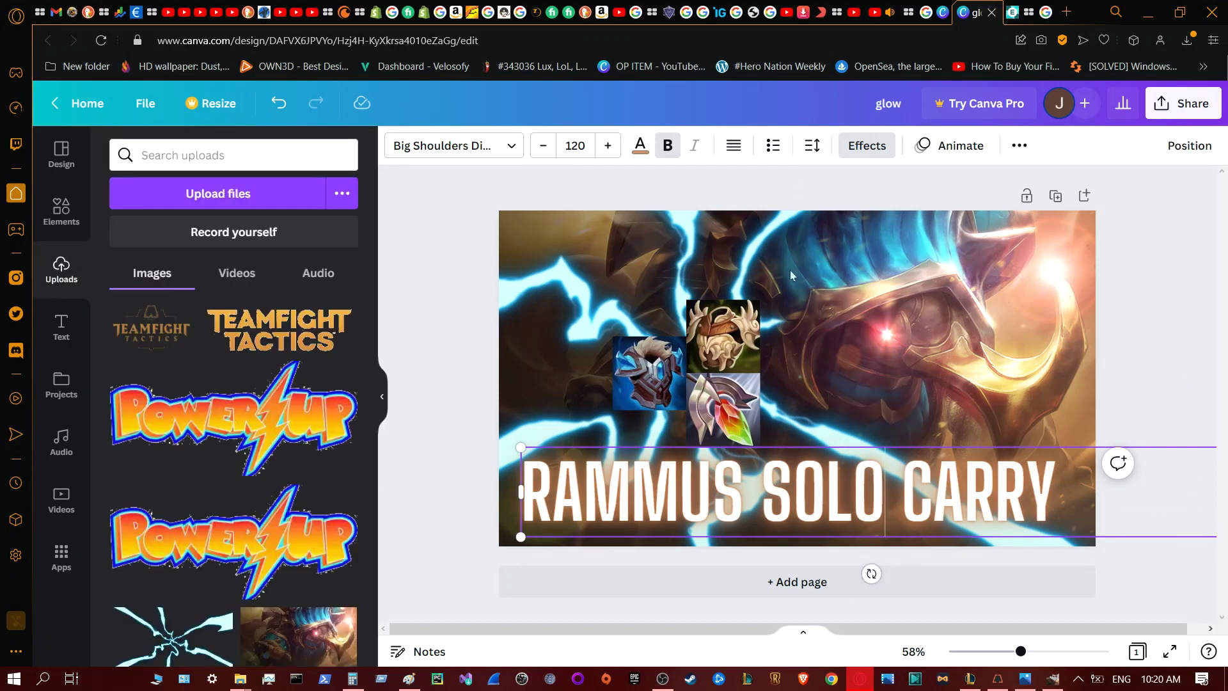
{"action": "double_click", "coordinate": [817, 494]}
{"action": "left_click", "coordinate": [735, 147]}
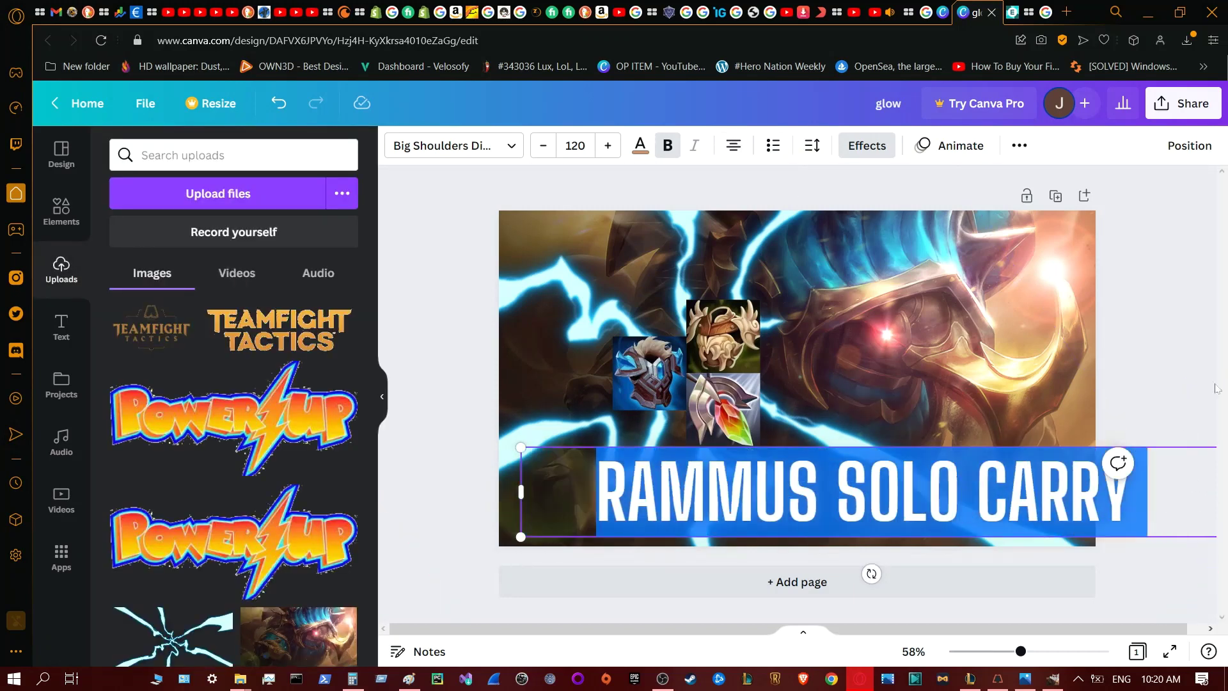
{"action": "mouse_move", "coordinate": [1049, 510]}
{"action": "left_mouse_down"}
{"action": "mouse_move", "coordinate": [980, 520]}
{"action": "mouse_move", "coordinate": [942, 497]}
{"action": "left_mouse_up"}
{"action": "left_click", "coordinate": [1161, 254]}
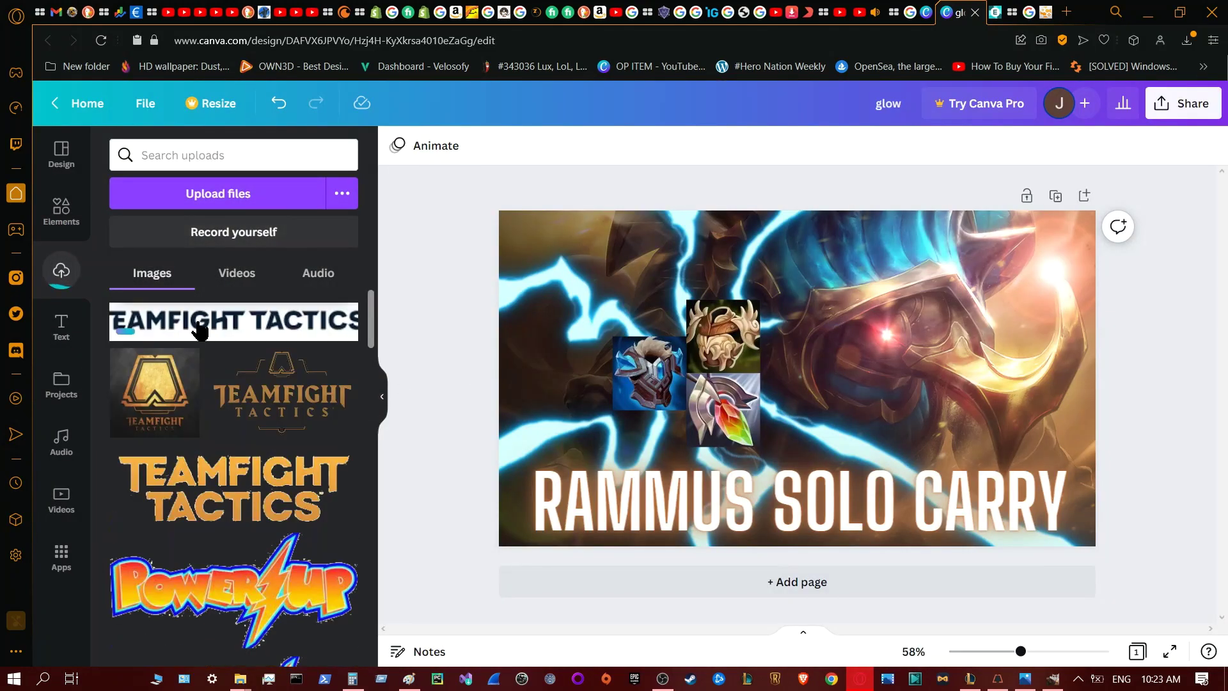
- Add the TEAMFIGHT TACTICS banner at the bottom-left corner and raise the title above it
{"action": "left_click", "coordinate": [197, 324]}
{"action": "left_click_drag", "start_coordinate": [902, 397], "coordinate": [876, 526]}
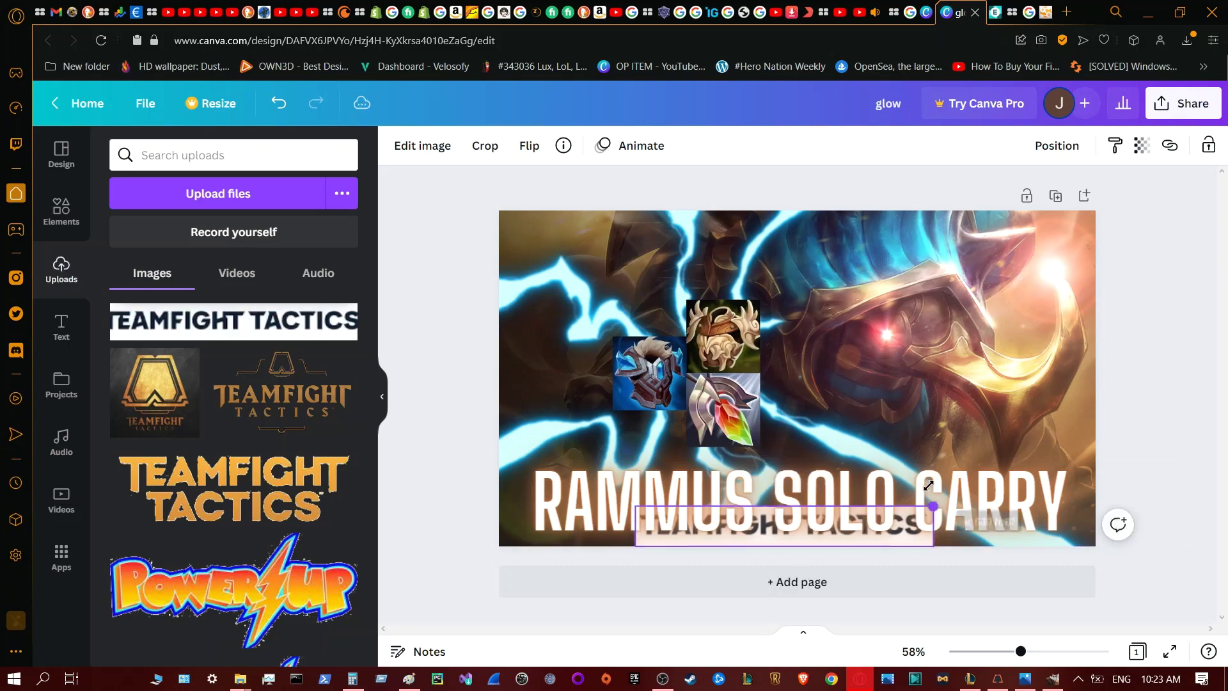
{"action": "left_click_drag", "start_coordinate": [1037, 499], "coordinate": [1041, 478]}
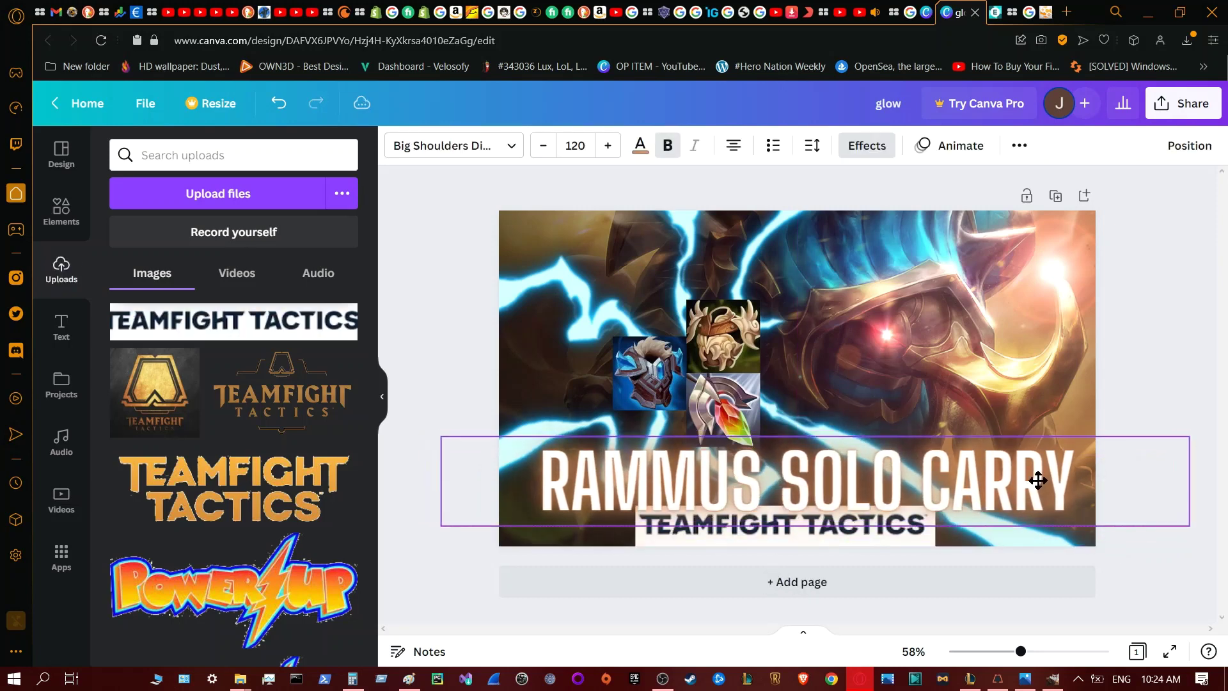
{"action": "left_click", "coordinate": [969, 630]}
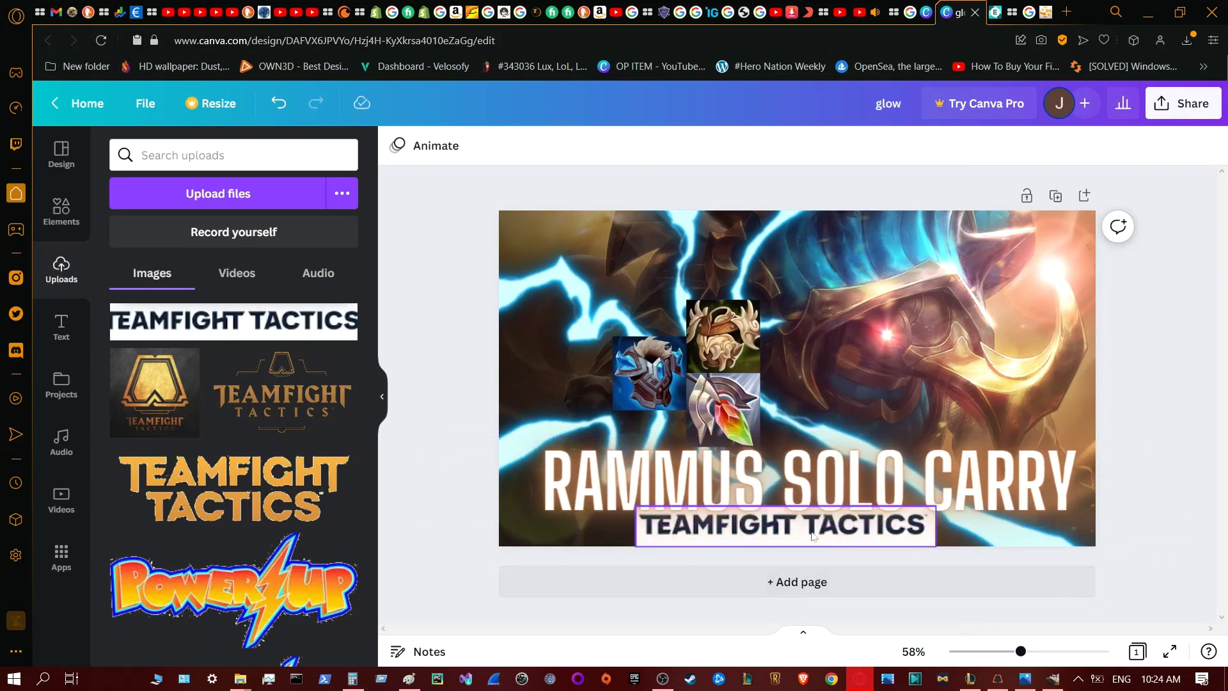
{"action": "mouse_move", "coordinate": [813, 536]}
{"action": "left_mouse_down"}
{"action": "mouse_move", "coordinate": [930, 532]}
{"action": "mouse_move", "coordinate": [767, 529]}
{"action": "left_mouse_up"}
{"action": "left_click_drag", "start_coordinate": [684, 531], "coordinate": [685, 531]}
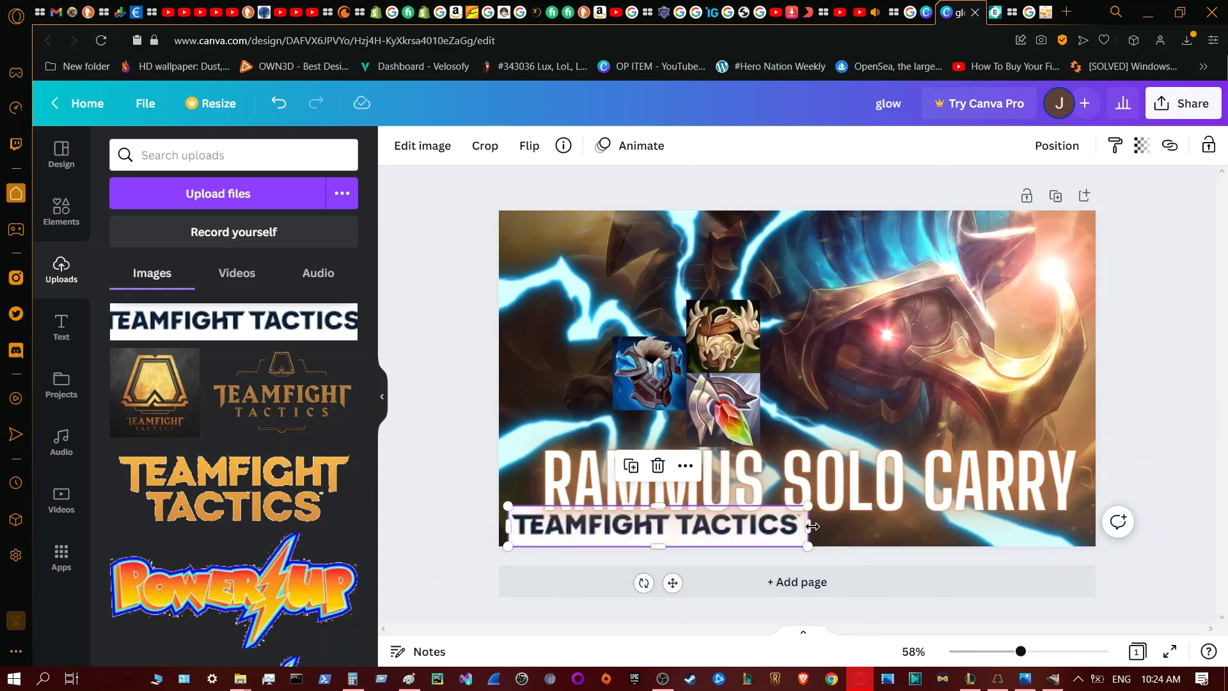
- Remove an accidental extra banner copy and fine-tune the banner at the bottom-left corner
{"action": "left_click", "coordinate": [233, 320]}
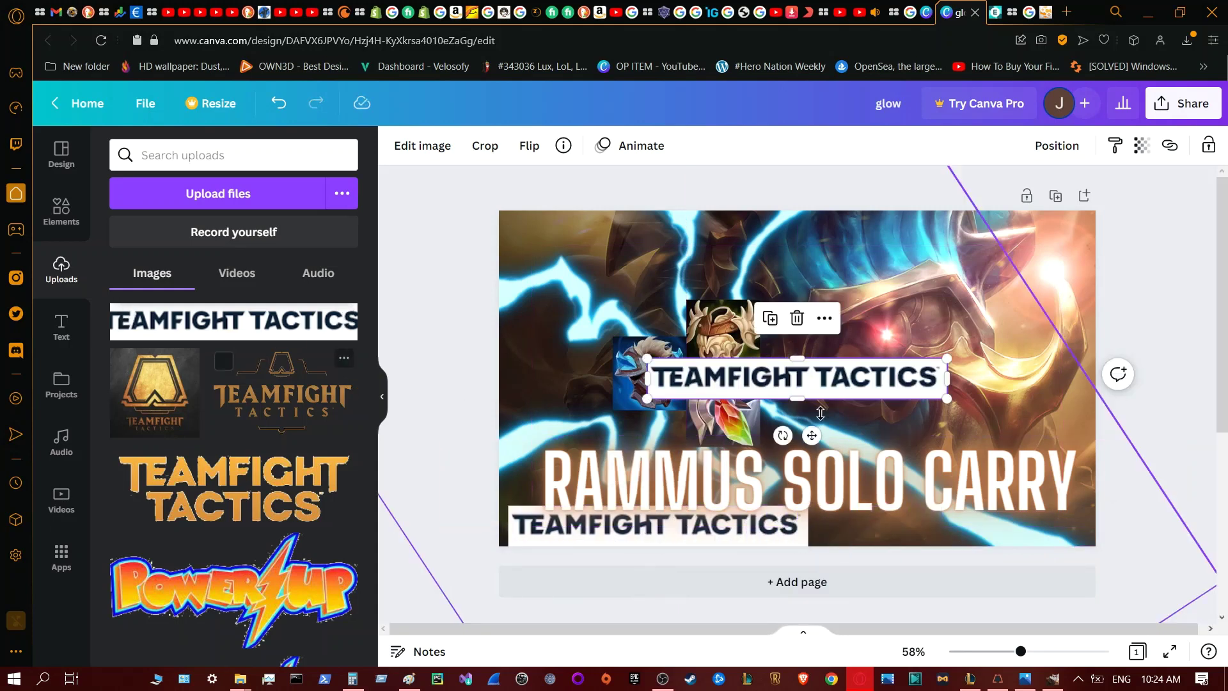
{"action": "key", "text": "Delete"}
{"action": "left_click", "coordinate": [800, 528]}
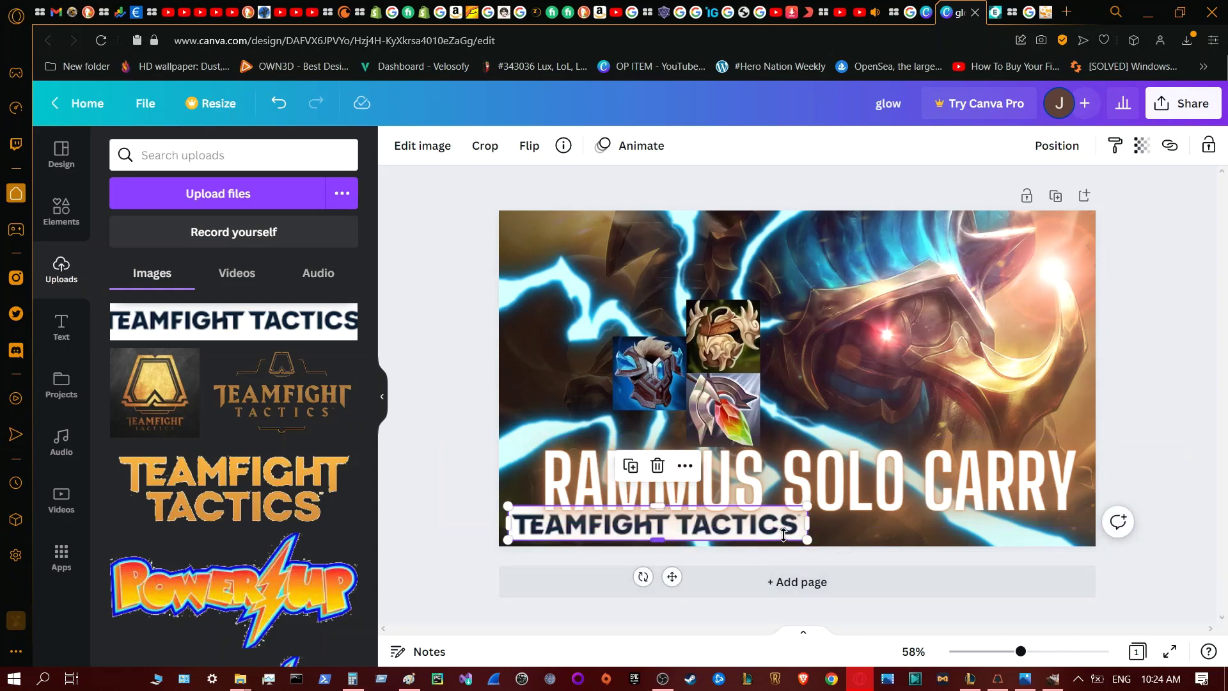
{"action": "mouse_move", "coordinate": [779, 535]}
{"action": "left_mouse_down"}
{"action": "mouse_move", "coordinate": [994, 537]}
{"action": "mouse_move", "coordinate": [767, 526]}
{"action": "left_mouse_up"}
{"action": "left_click_drag", "start_coordinate": [912, 494], "coordinate": [902, 485]}
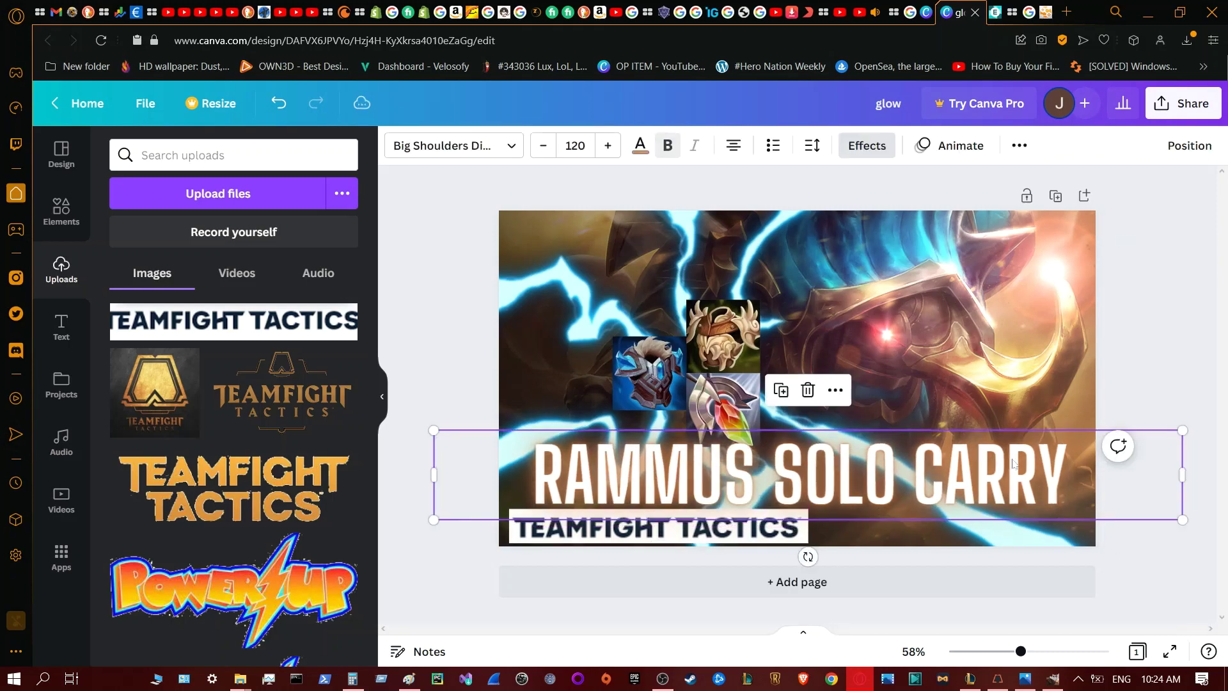
- Nudge the title into place and set its font size to 118
{"action": "key", "text": "Escape"}
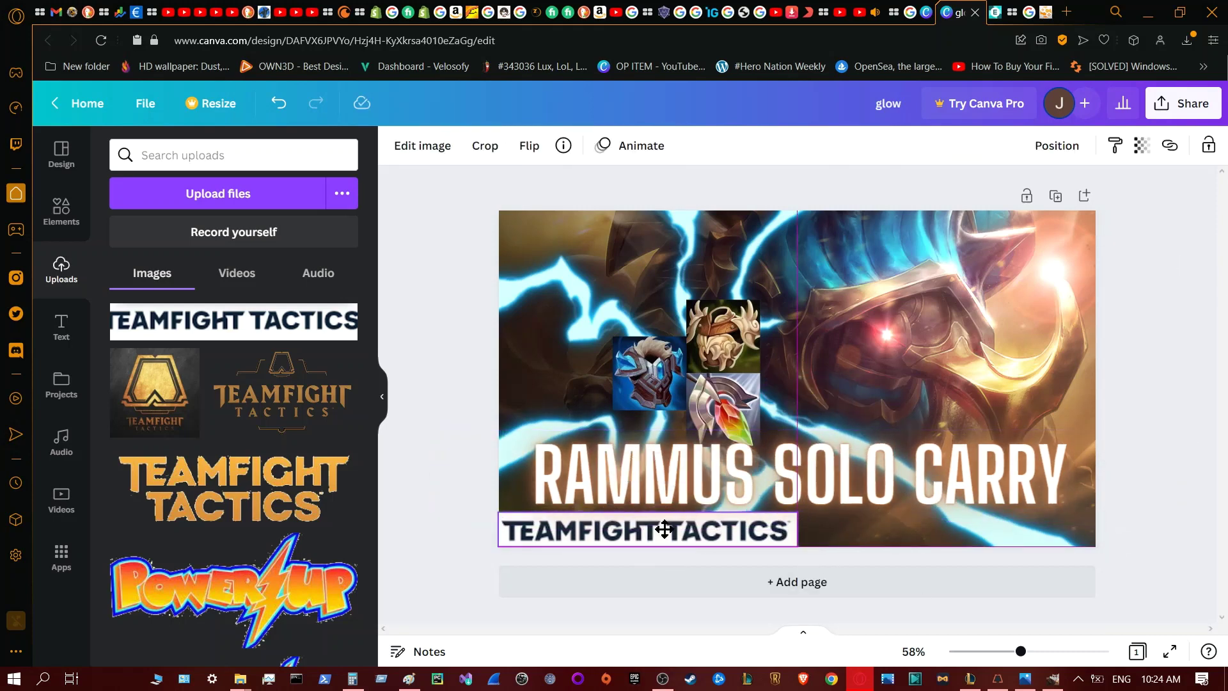
{"action": "left_click_drag", "start_coordinate": [926, 478], "coordinate": [894, 482]}
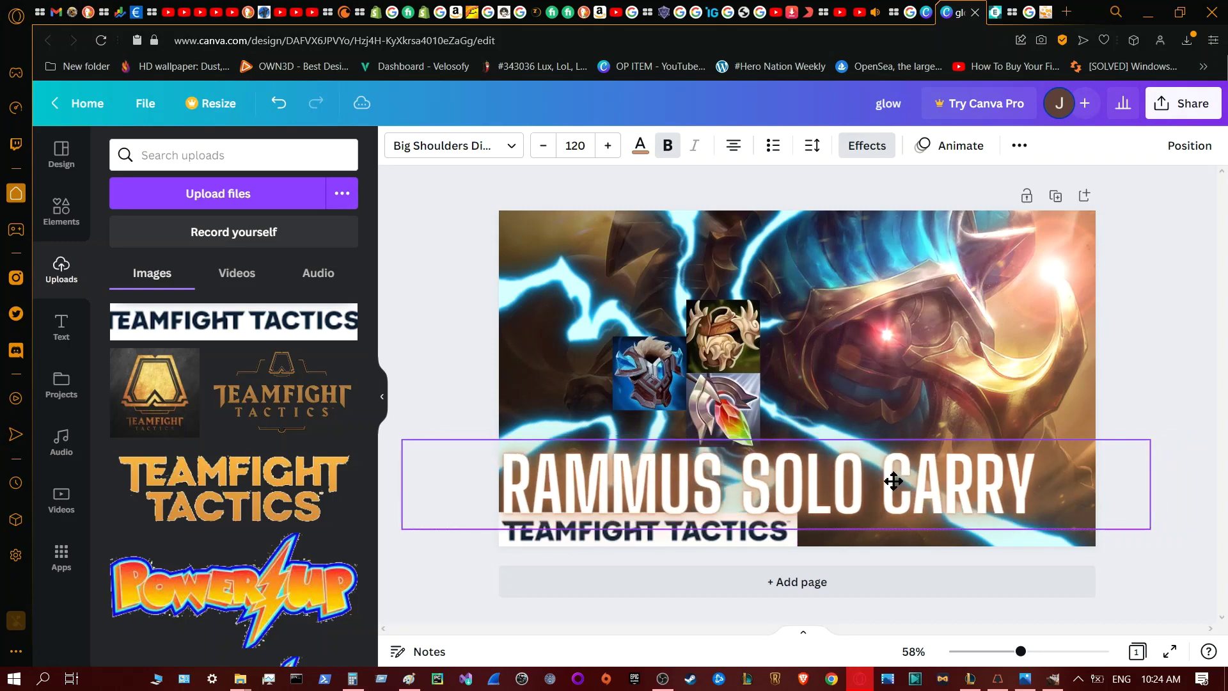
{"action": "left_click_drag", "start_coordinate": [893, 482], "coordinate": [898, 477]}
{"action": "key", "text": "ctrl+a"}
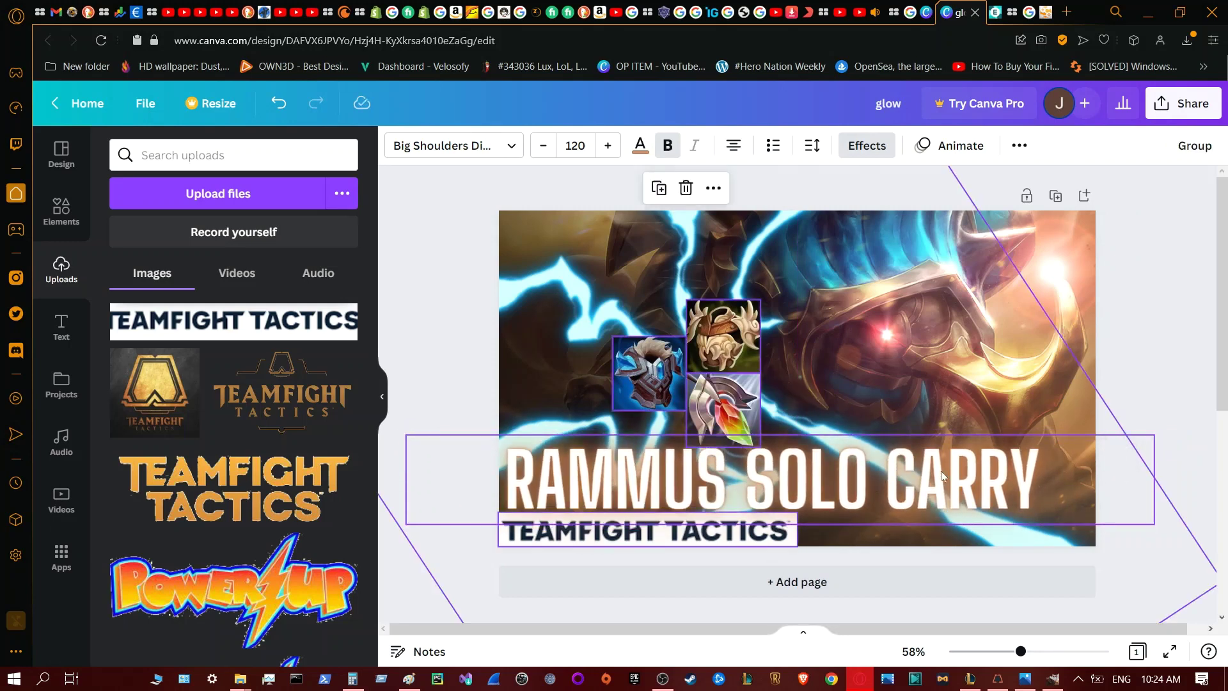
{"action": "left_click", "coordinate": [1024, 480]}
{"action": "left_click", "coordinate": [578, 146]}
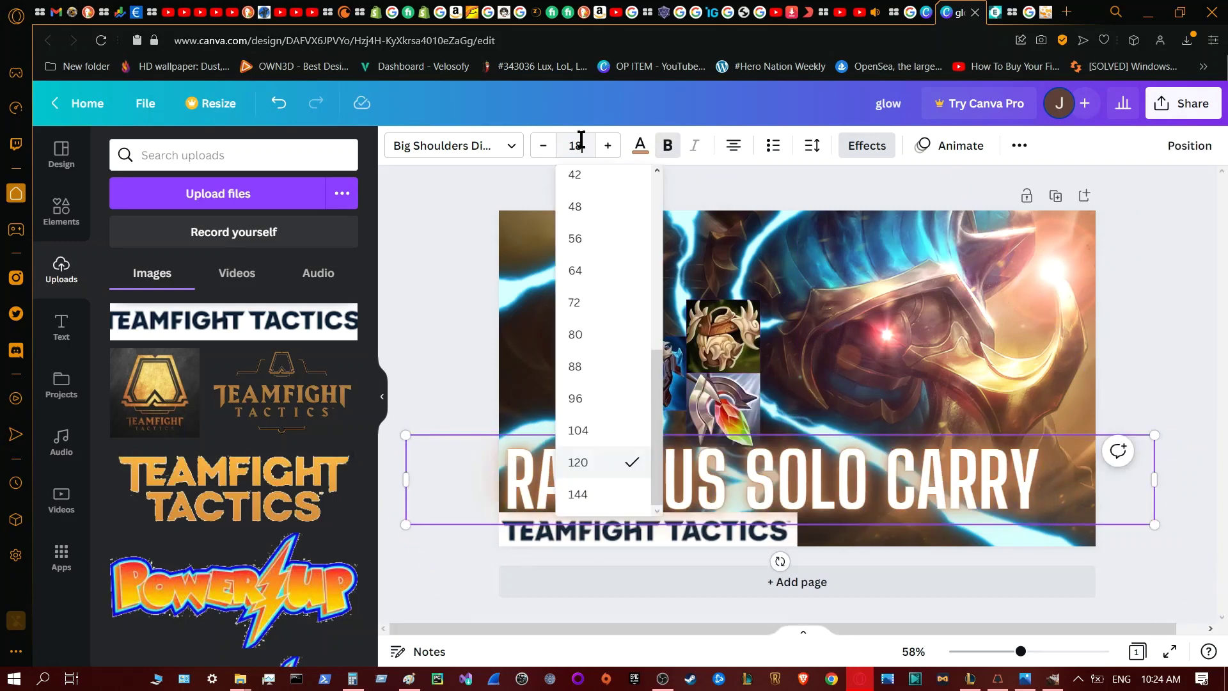
{"action": "type", "text": "1"}
{"action": "type", "text": "8"}
{"action": "key", "text": "Return"}
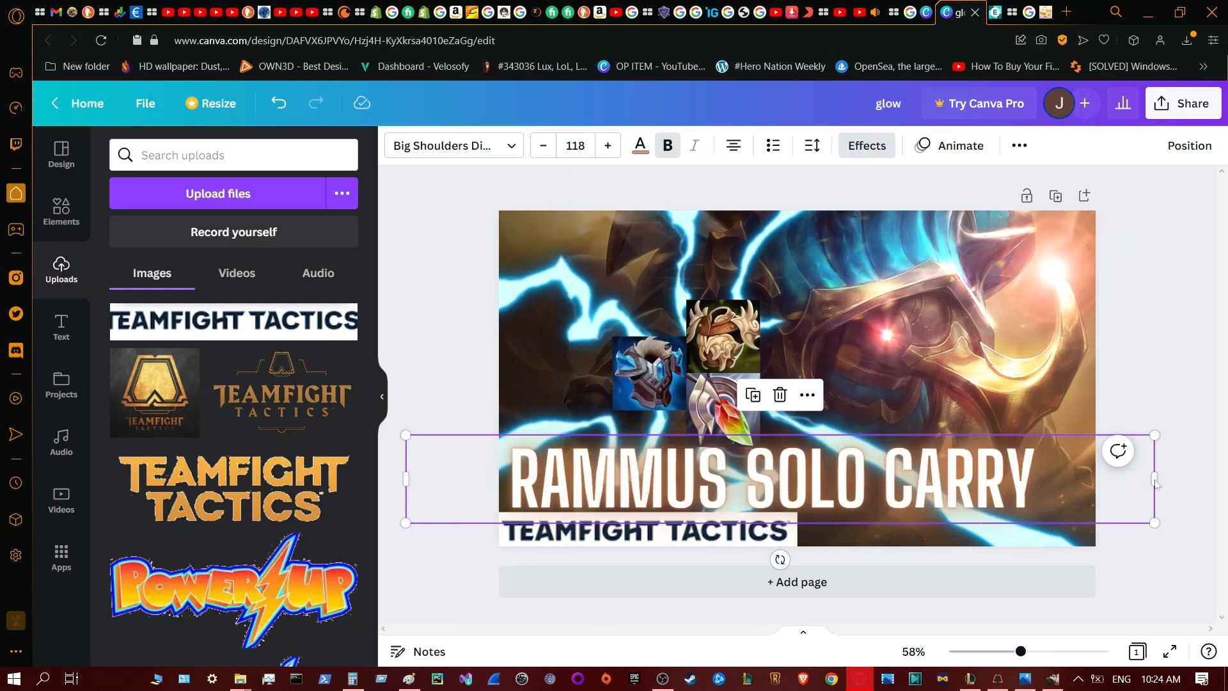
- Resize and reposition the title box, then shift the banner right beneath it
{"action": "left_click_drag", "start_coordinate": [1156, 483], "coordinate": [1210, 482]}
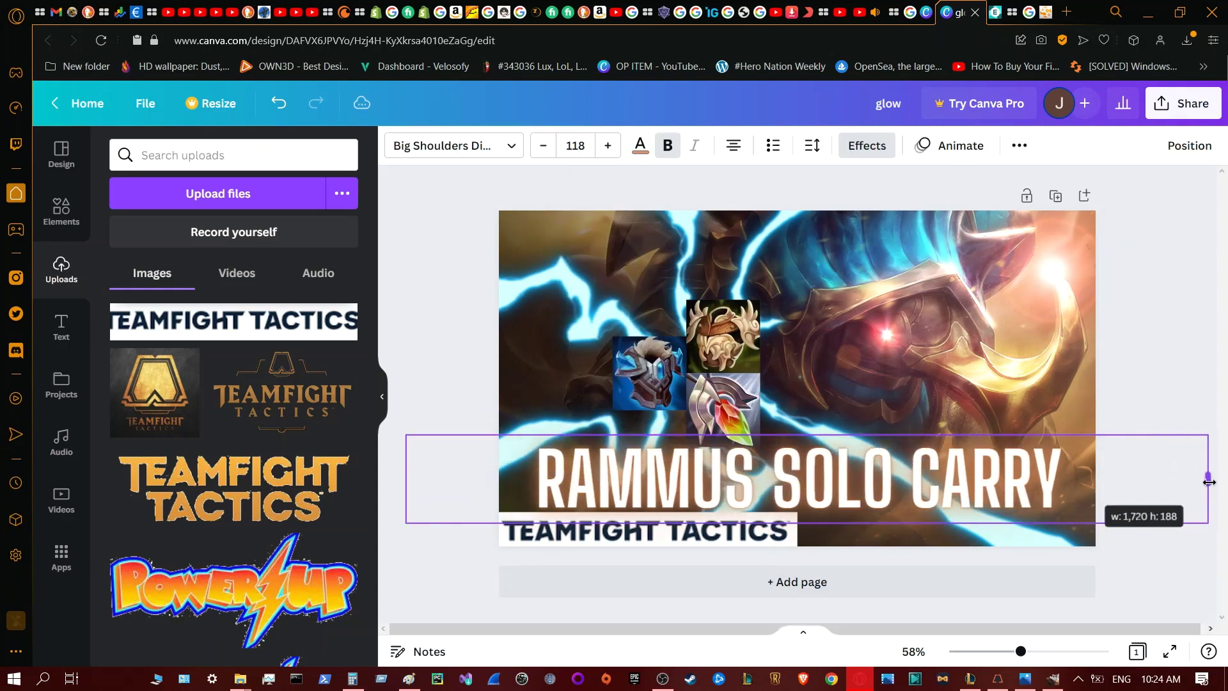
{"action": "left_click_drag", "start_coordinate": [924, 460], "coordinate": [897, 469]}
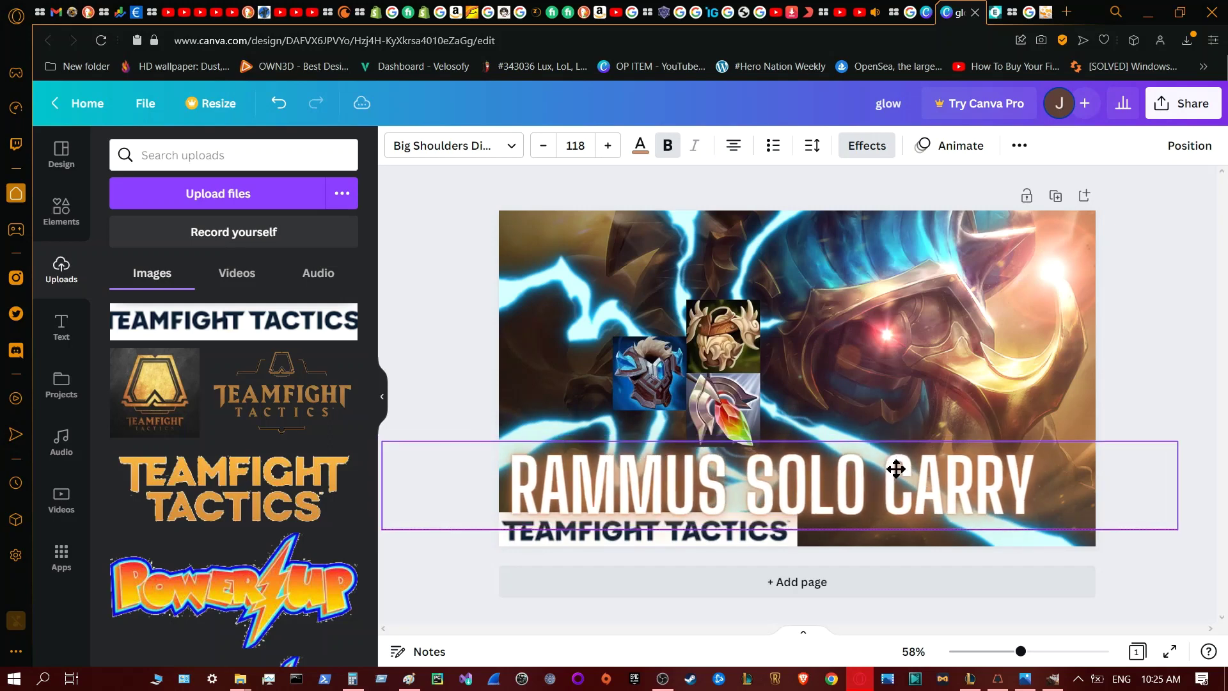
{"action": "left_click_drag", "start_coordinate": [1182, 488], "coordinate": [1170, 483]}
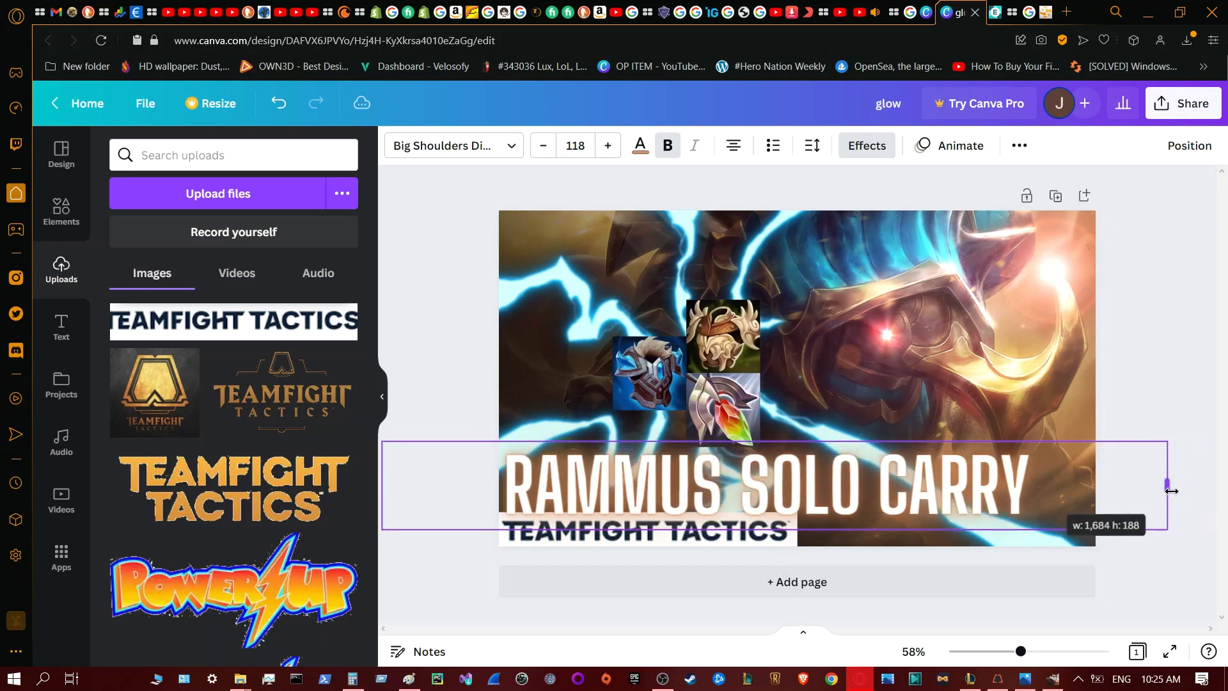
{"action": "left_click", "coordinate": [1196, 328]}
{"action": "left_click", "coordinate": [778, 545]}
{"action": "left_click_drag", "start_coordinate": [778, 541], "coordinate": [827, 531]}
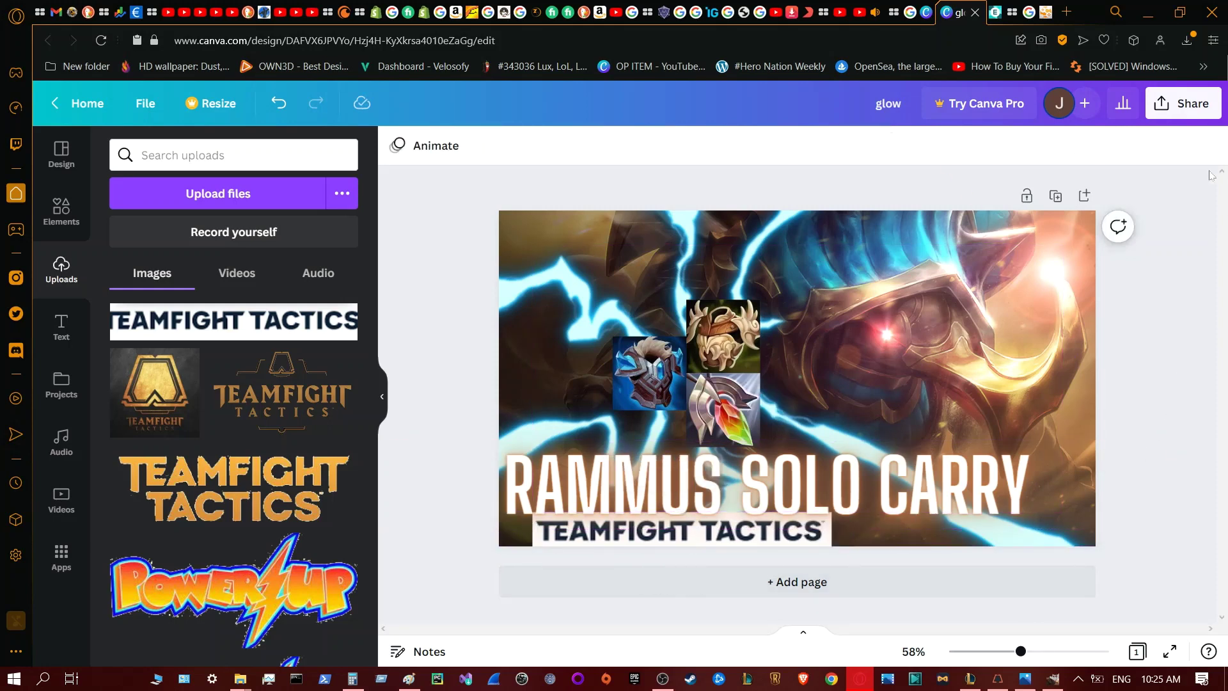
- Download the thumbnail as a 1,280 × 720 PNG named glow
{"action": "left_click", "coordinate": [1183, 103]}
{"action": "left_click", "coordinate": [921, 485]}
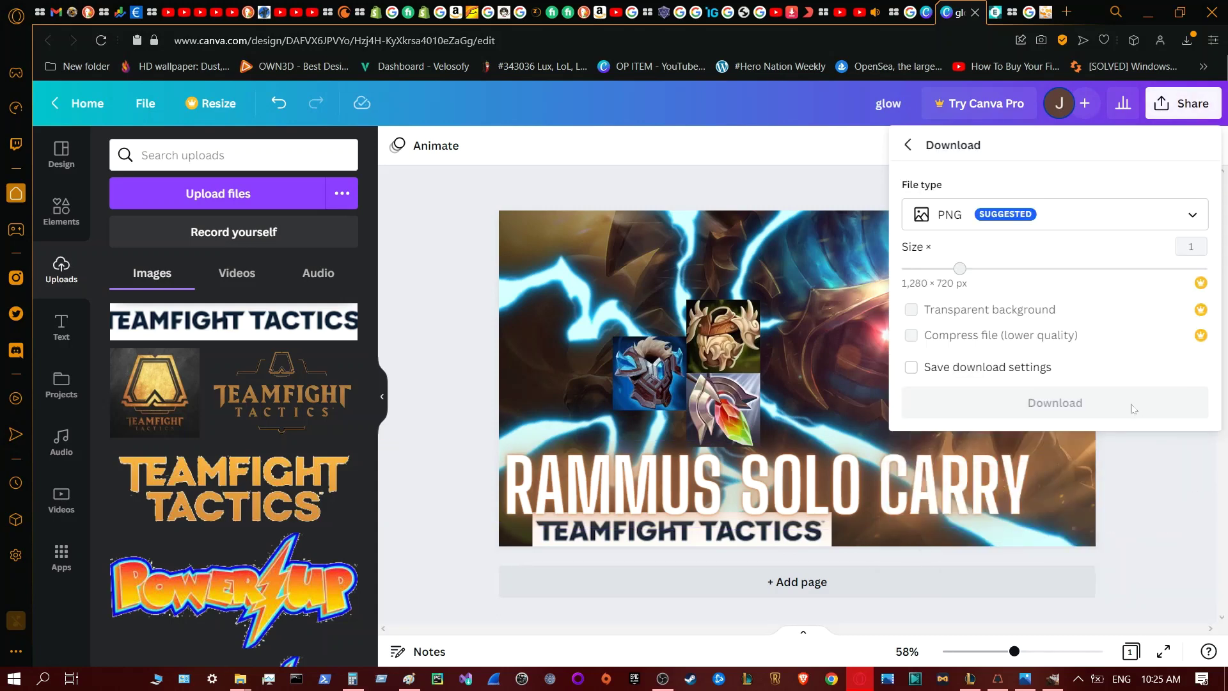
{"action": "left_click", "coordinate": [1157, 415]}
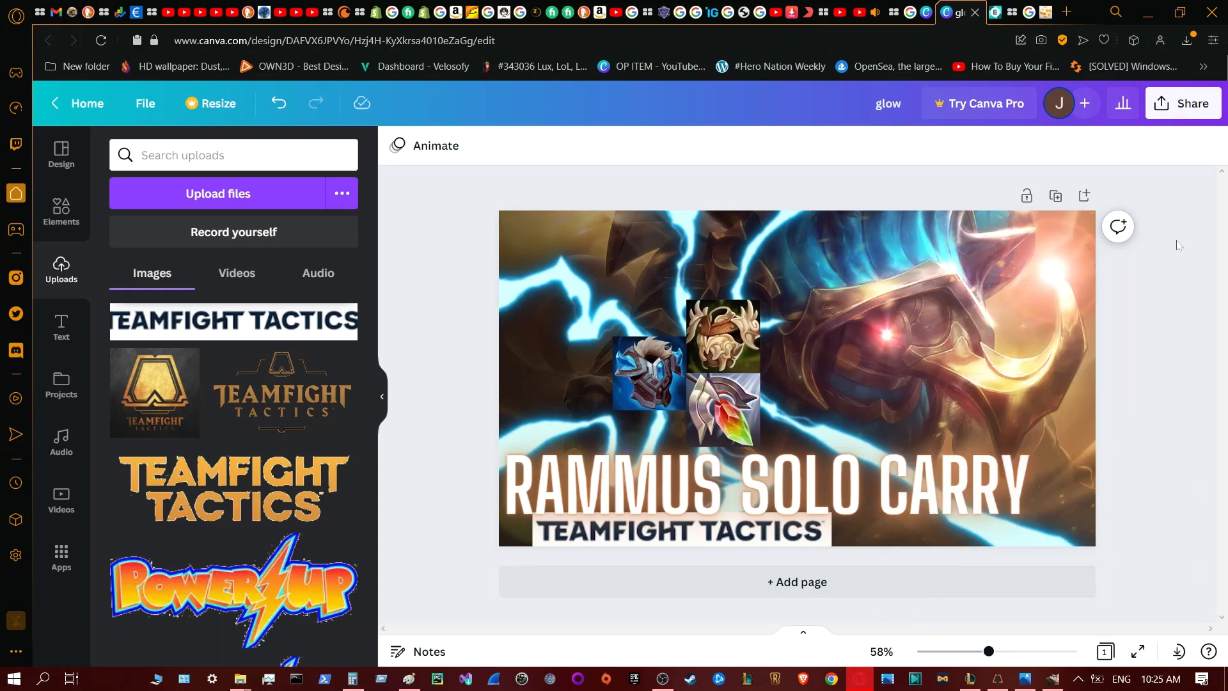
- Give the RAMMUS SOLO CARRY title a Burst animation
{"action": "left_click", "coordinate": [999, 486]}
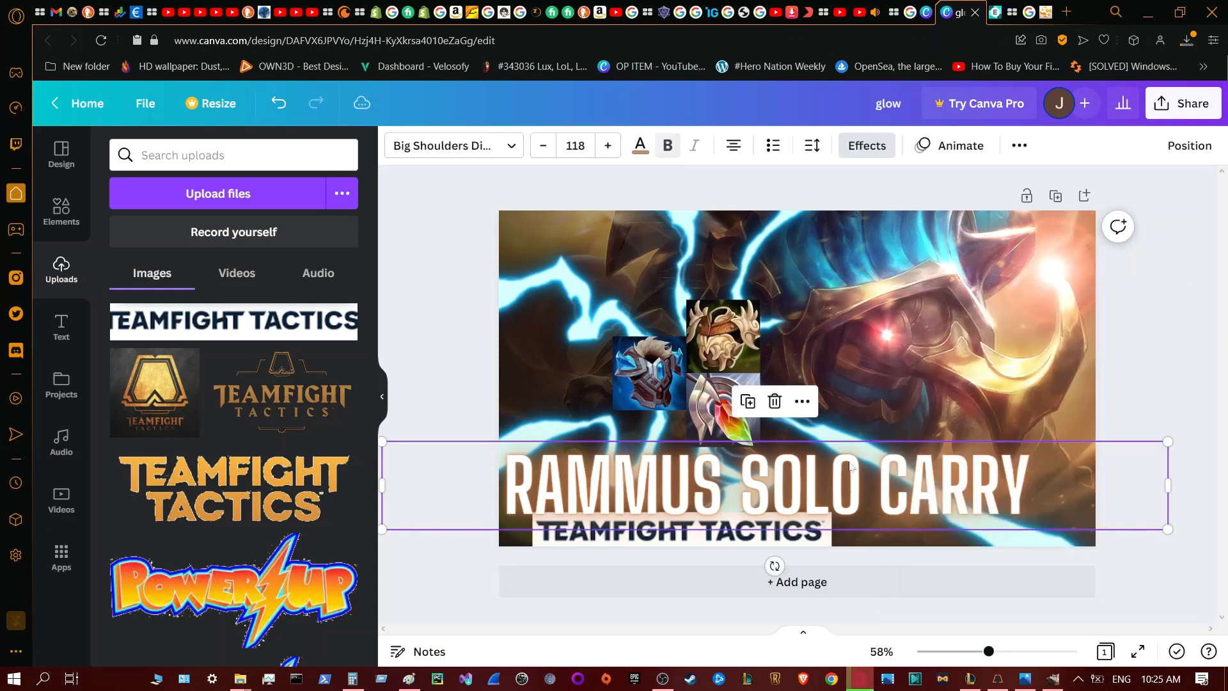
{"action": "left_click_drag", "start_coordinate": [1064, 480], "coordinate": [401, 218]}
{"action": "left_click", "coordinate": [952, 145]}
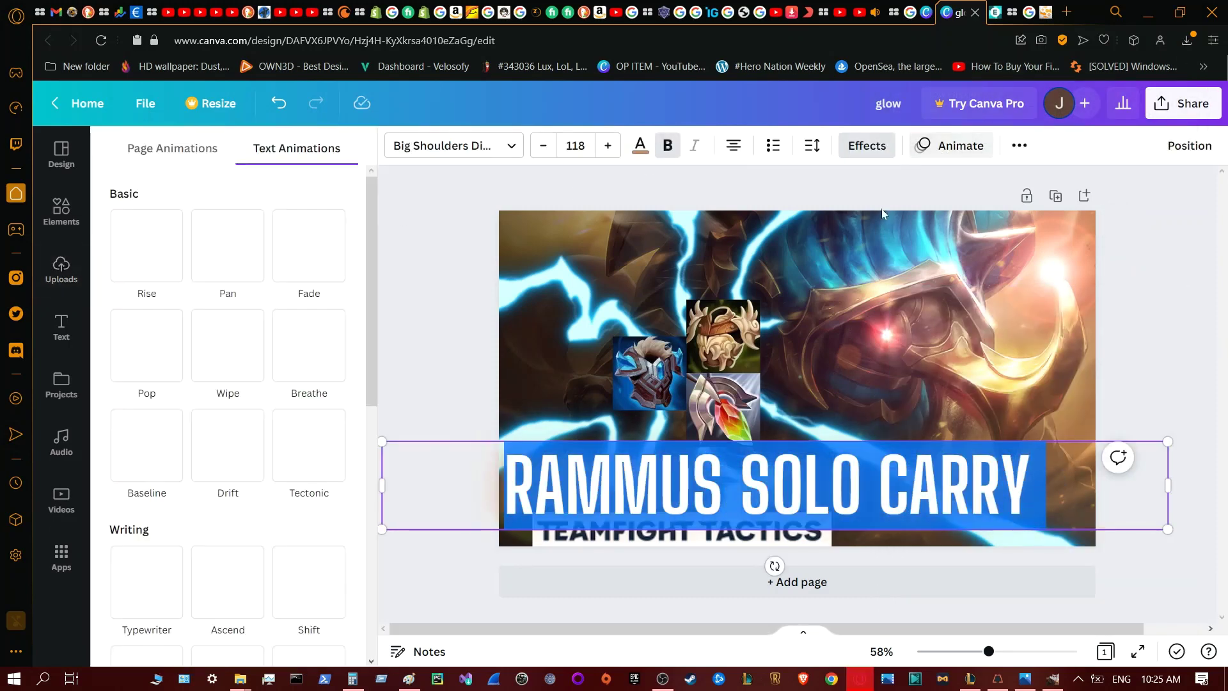
{"action": "left_click", "coordinate": [309, 246]}
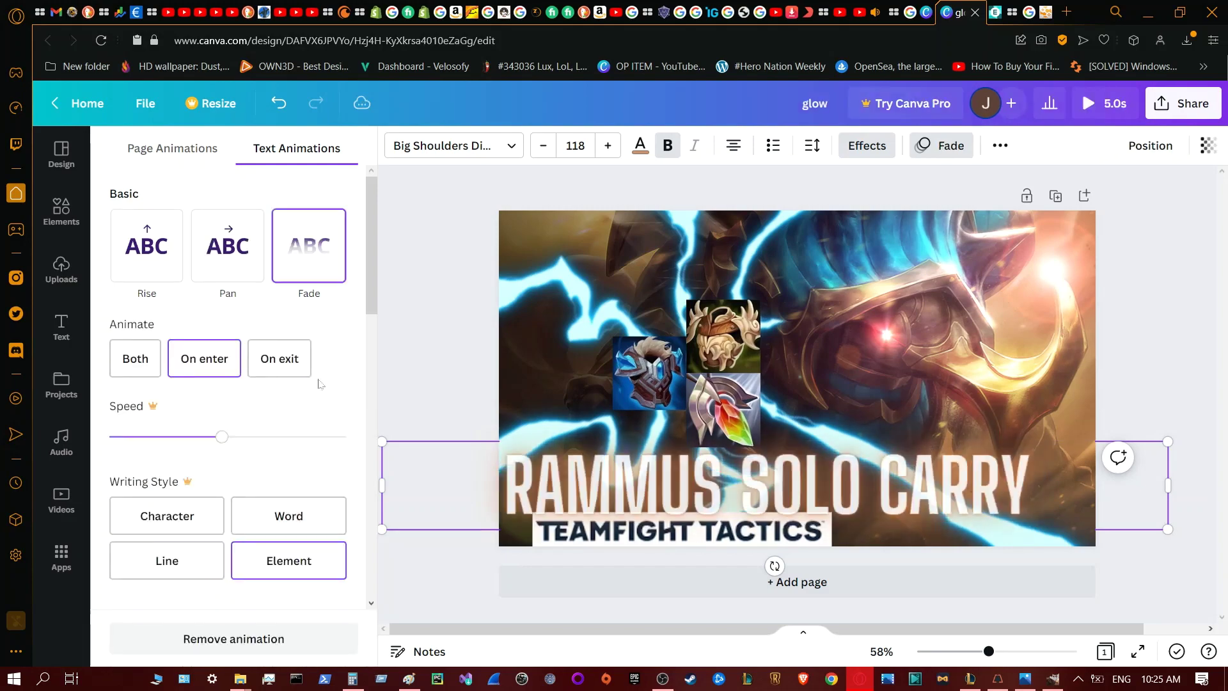
{"action": "scroll", "coordinate": [294, 358], "scroll_direction": "down", "scroll_amount": 3}
{"action": "scroll", "coordinate": [246, 346], "scroll_direction": "down", "scroll_amount": 3}
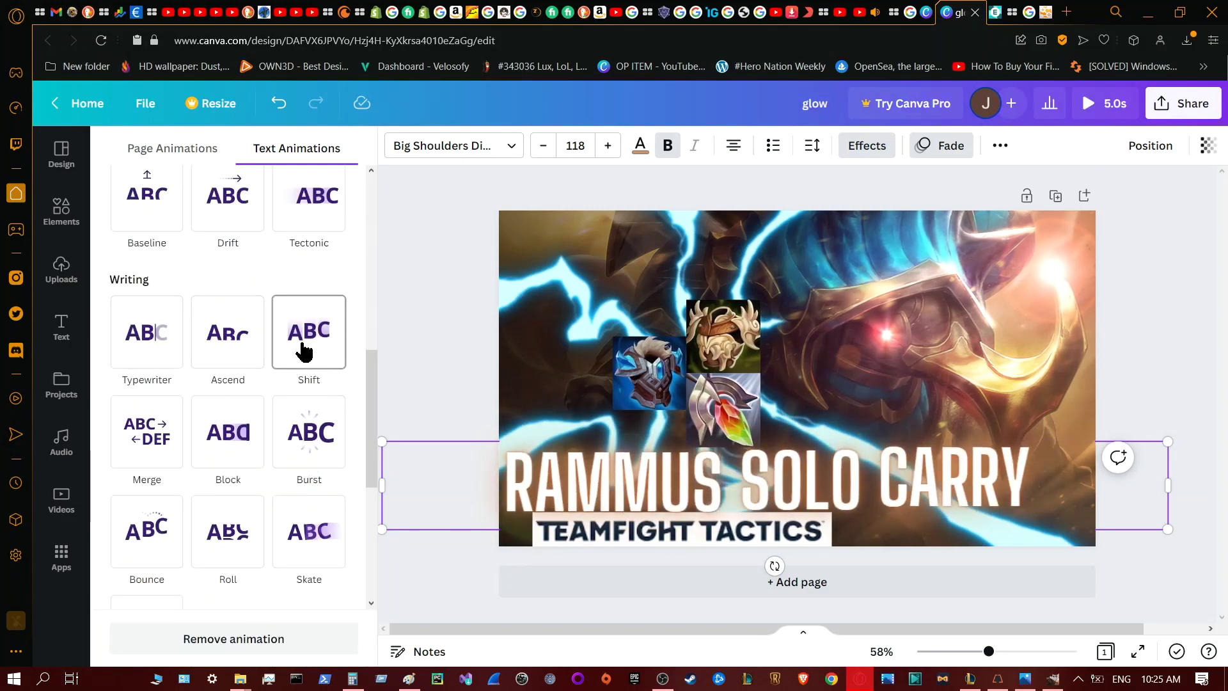
{"action": "left_click", "coordinate": [318, 443]}
- Animate the shield icon with Breathe and the background artwork with Fade
{"action": "left_click", "coordinate": [735, 419]}
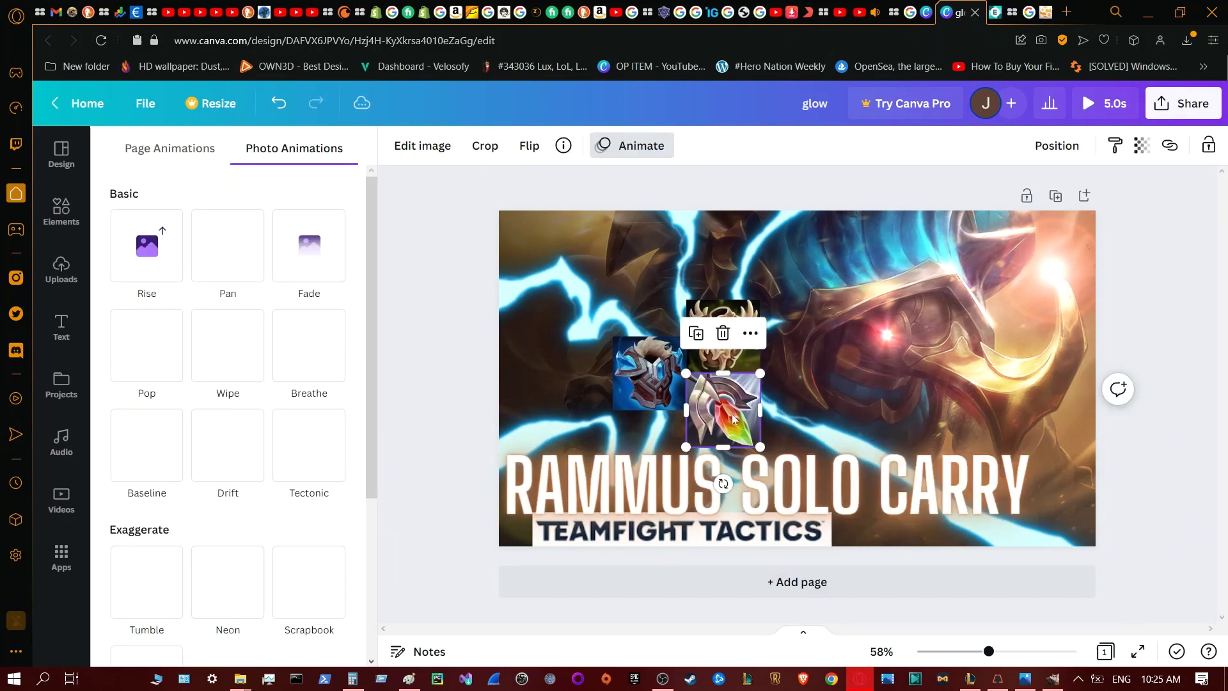
{"action": "left_click", "coordinate": [650, 373]}
{"action": "left_click", "coordinate": [302, 354]}
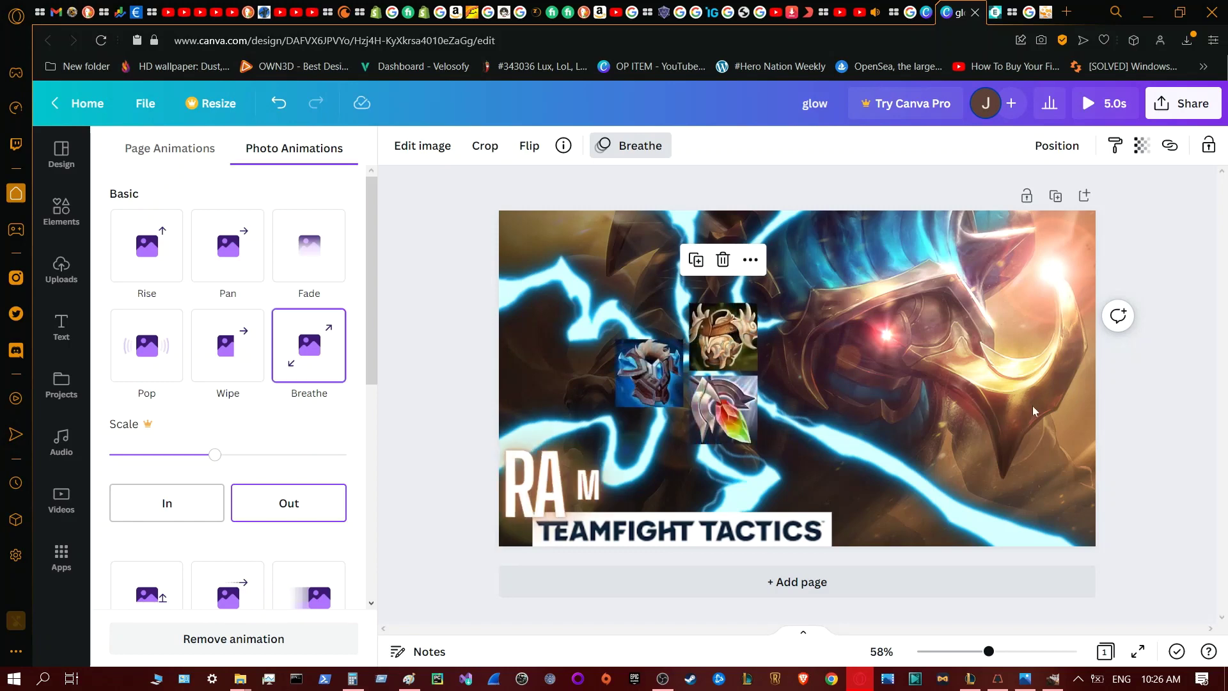
{"action": "left_click", "coordinate": [998, 408]}
{"action": "left_click", "coordinate": [308, 263]}
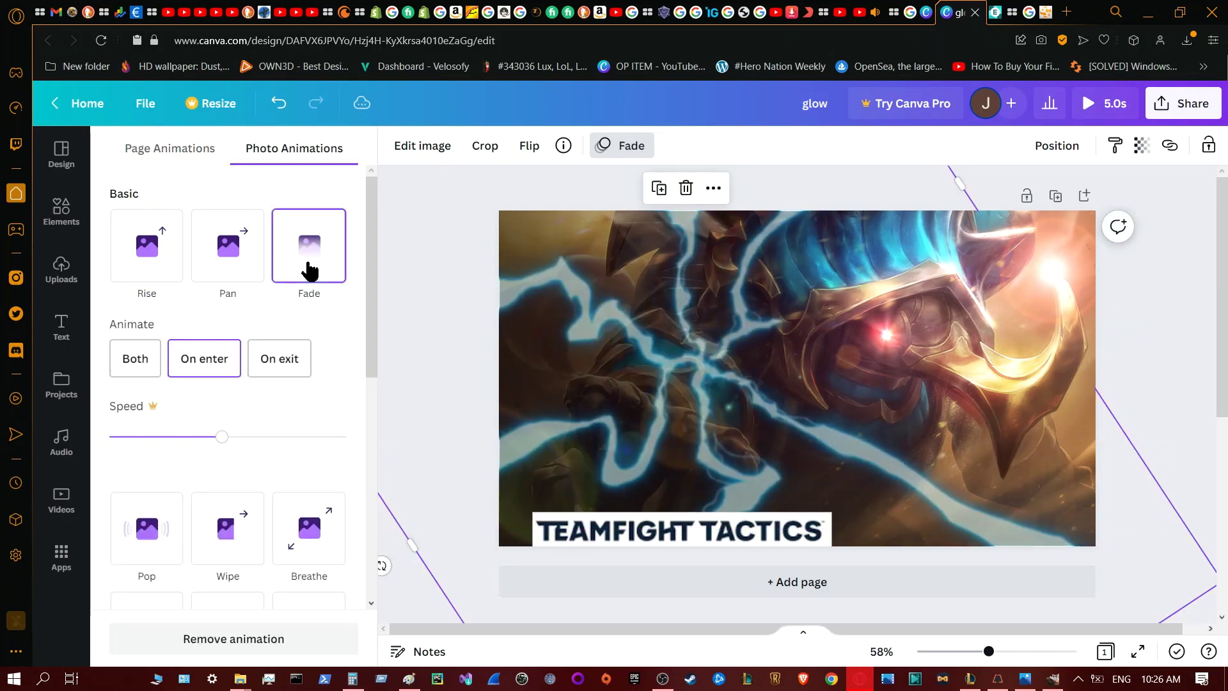
{"action": "left_click", "coordinate": [755, 512]}
- Give the TEAMFIGHT TACTICS banner a Baseline animation
{"action": "left_click", "coordinate": [827, 543]}
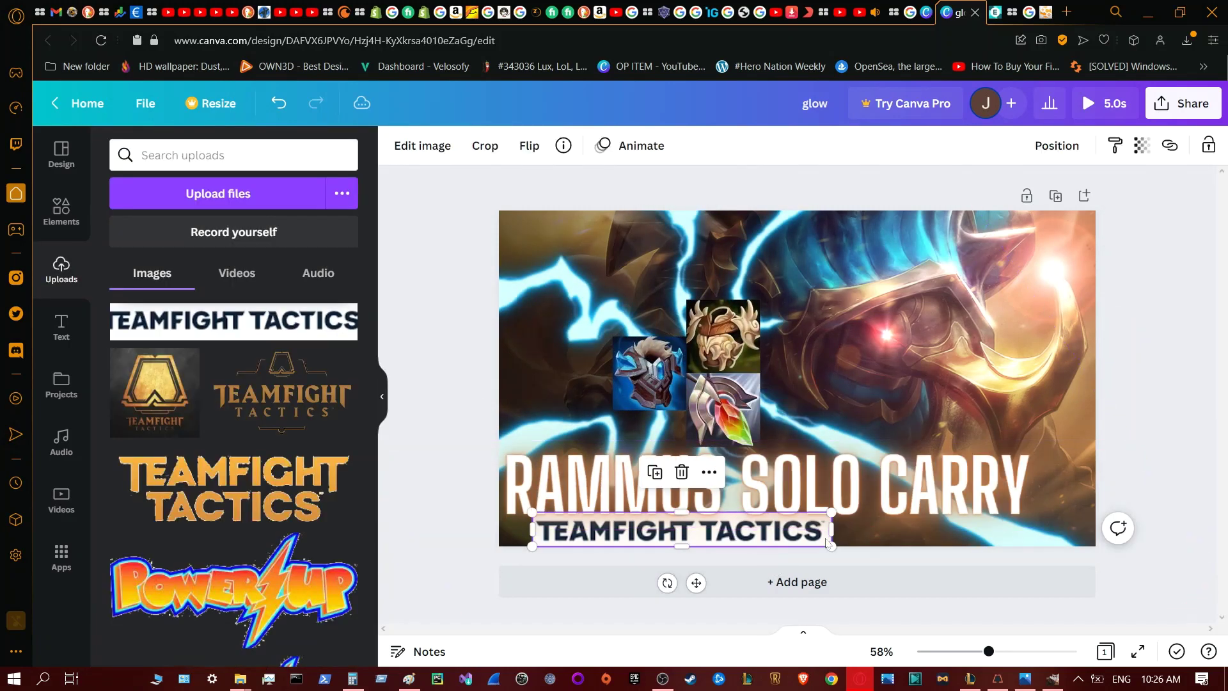
{"action": "left_click", "coordinate": [633, 145]}
{"action": "left_click", "coordinate": [148, 457]}
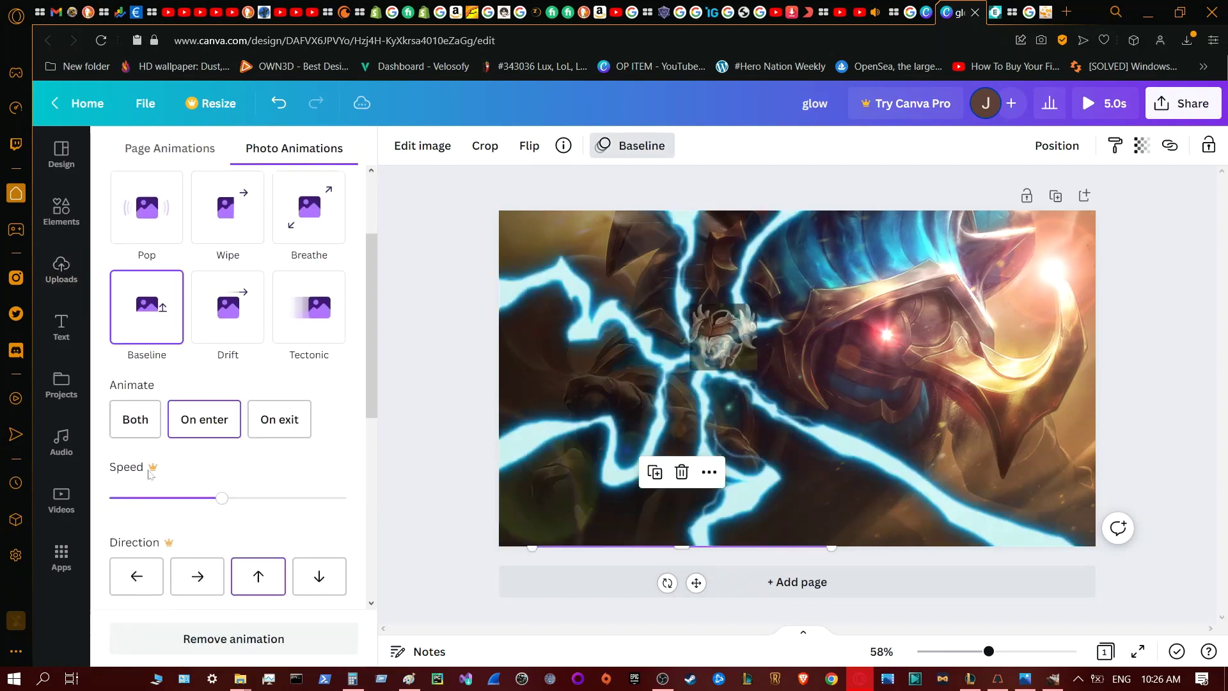
{"action": "double_click", "coordinate": [586, 322]}
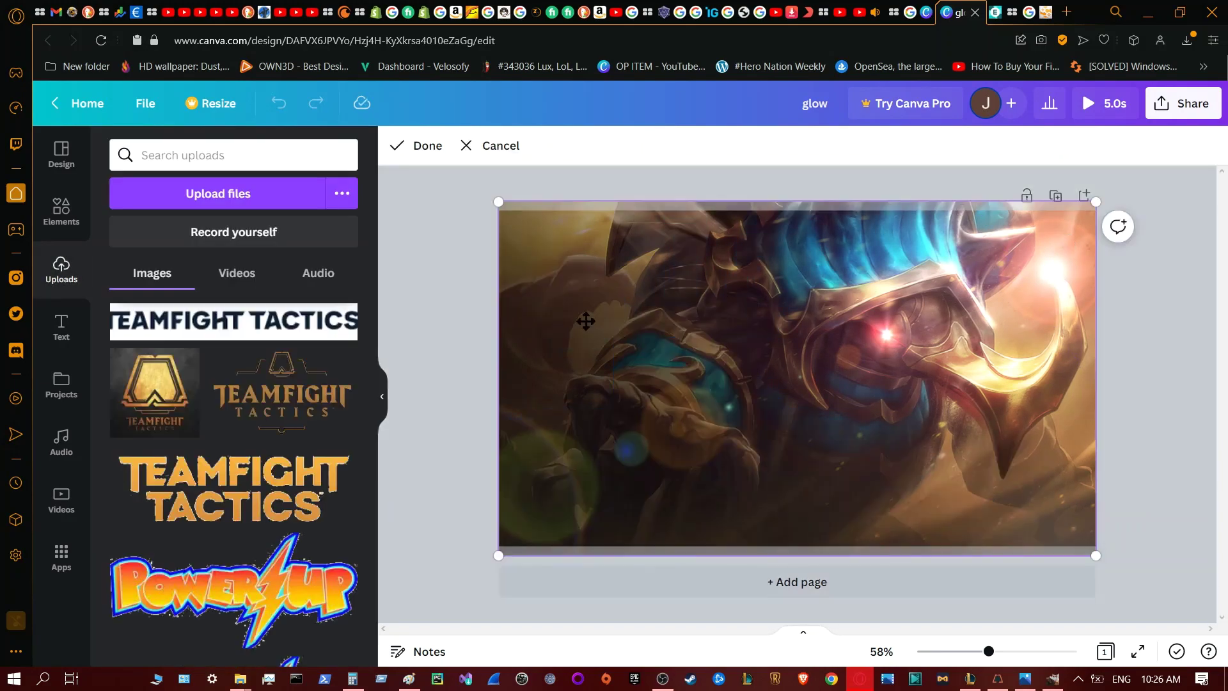
- Preview the animation full-screen, then download it as an MP4 named glow and close the player
{"action": "left_click", "coordinate": [1175, 218]}
{"action": "left_click", "coordinate": [1102, 103]}
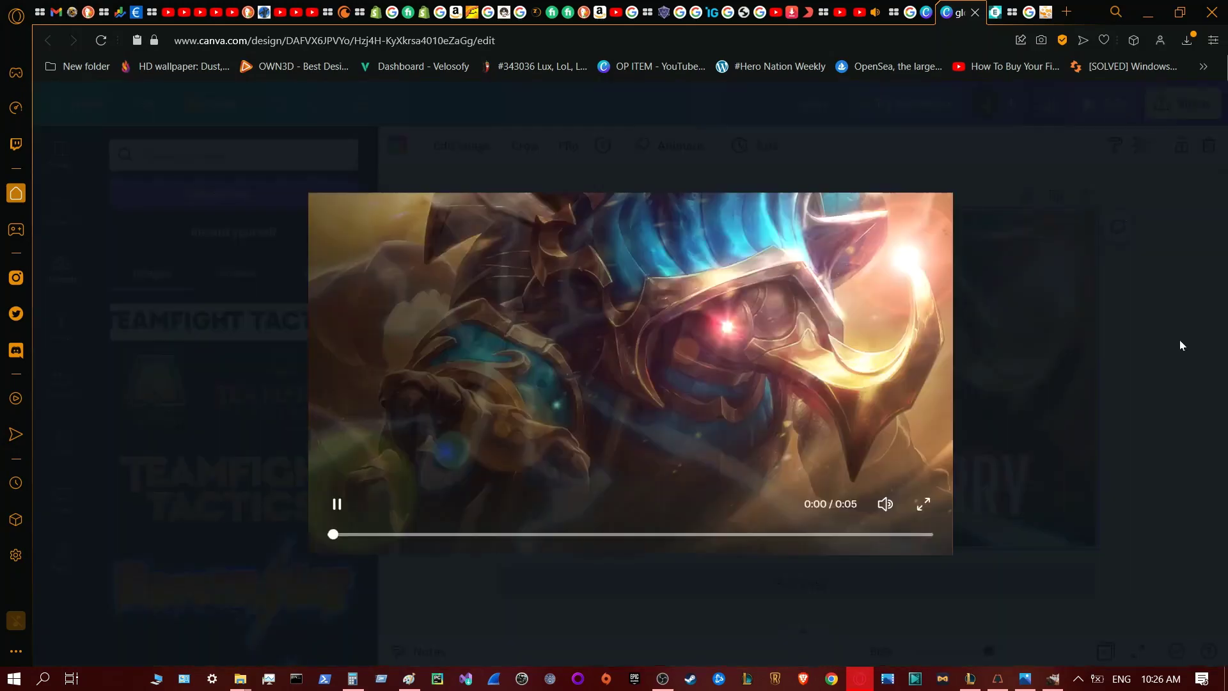
{"action": "key", "text": "Escape"}
{"action": "left_click", "coordinate": [1181, 106]}
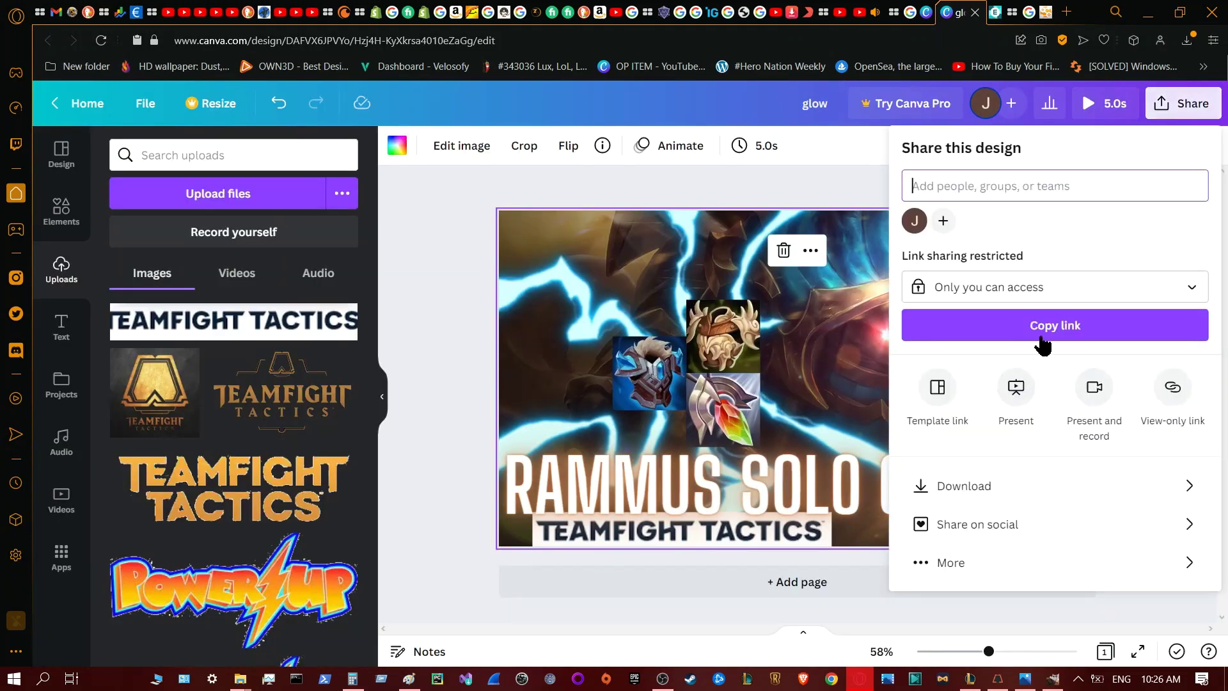
{"action": "left_click", "coordinate": [1014, 484]}
{"action": "left_click", "coordinate": [1138, 363]}
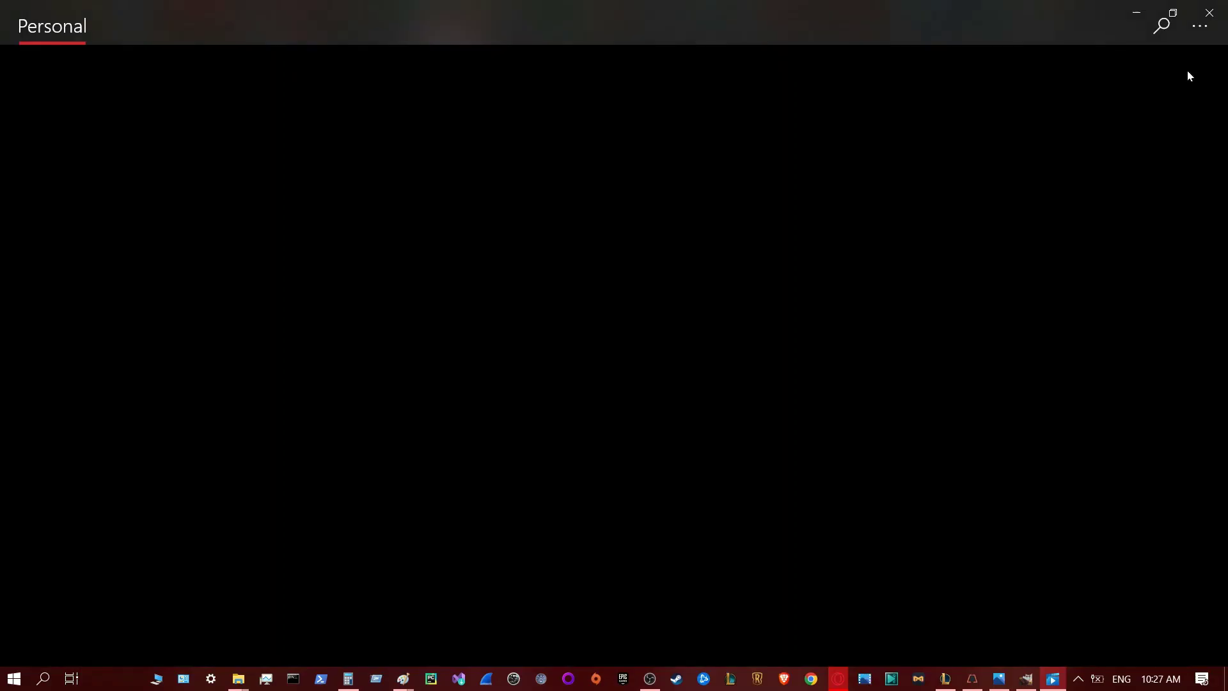
{"action": "key", "text": "alt+F4"}
- Return to the Canva editor and scroll the Uploads toward the gold stars image
{"action": "left_click", "coordinate": [1059, 41]}
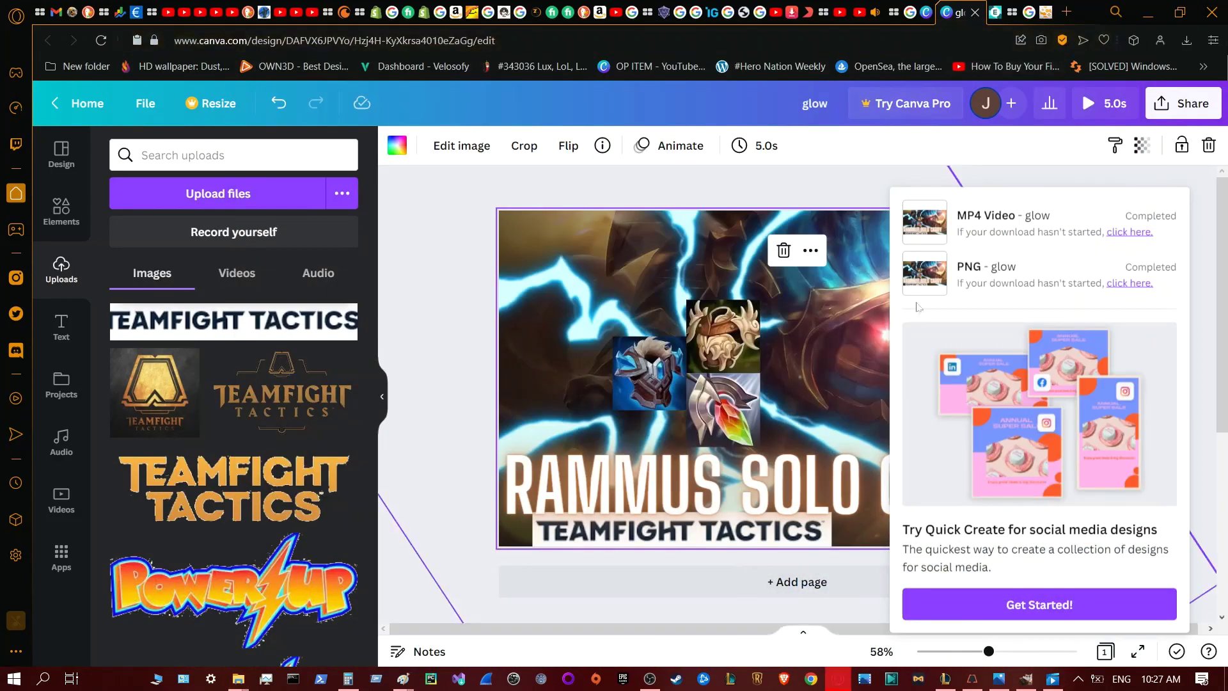
{"action": "scroll", "coordinate": [289, 476], "scroll_direction": "down", "scroll_amount": 4}
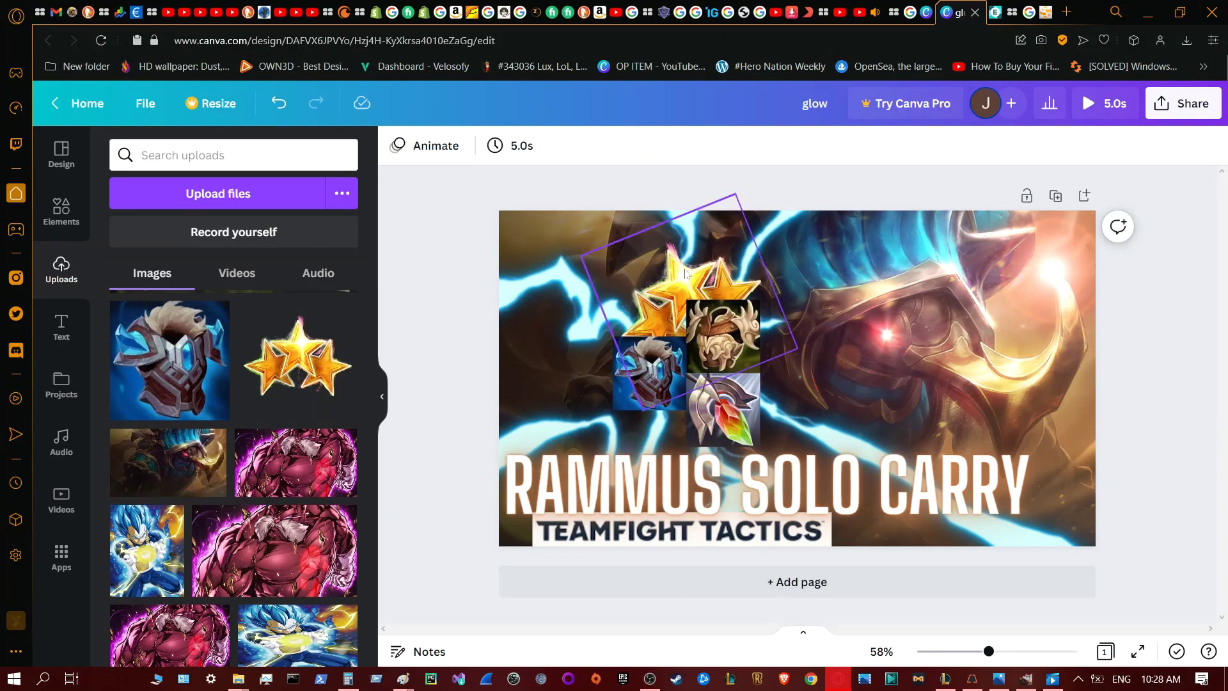
- Tilt the gold stars counter-clockwise and place them at the lower left beside the title's start
{"action": "left_click_drag", "start_coordinate": [684, 274], "coordinate": [701, 314]}
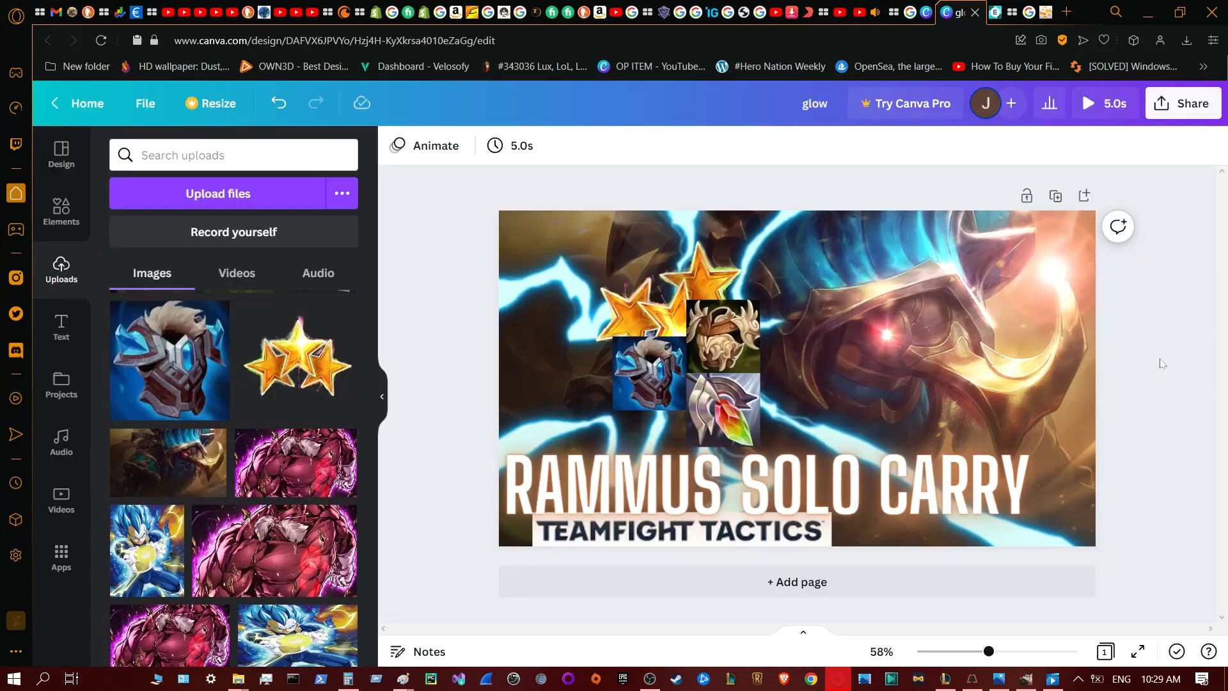
{"action": "left_click_drag", "start_coordinate": [693, 263], "coordinate": [676, 240]}
{"action": "mouse_move", "coordinate": [756, 217]}
{"action": "left_mouse_down"}
{"action": "mouse_move", "coordinate": [735, 199]}
{"action": "mouse_move", "coordinate": [576, 246]}
{"action": "left_mouse_up"}
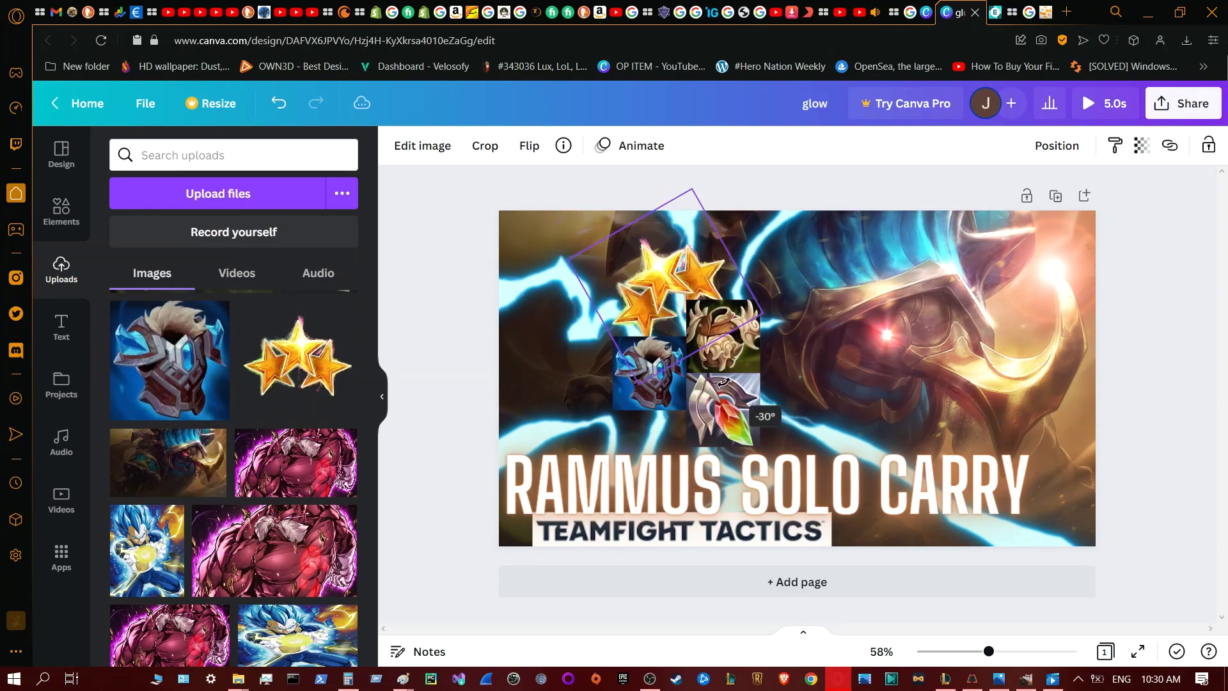
{"action": "left_click_drag", "start_coordinate": [662, 276], "coordinate": [965, 277]}
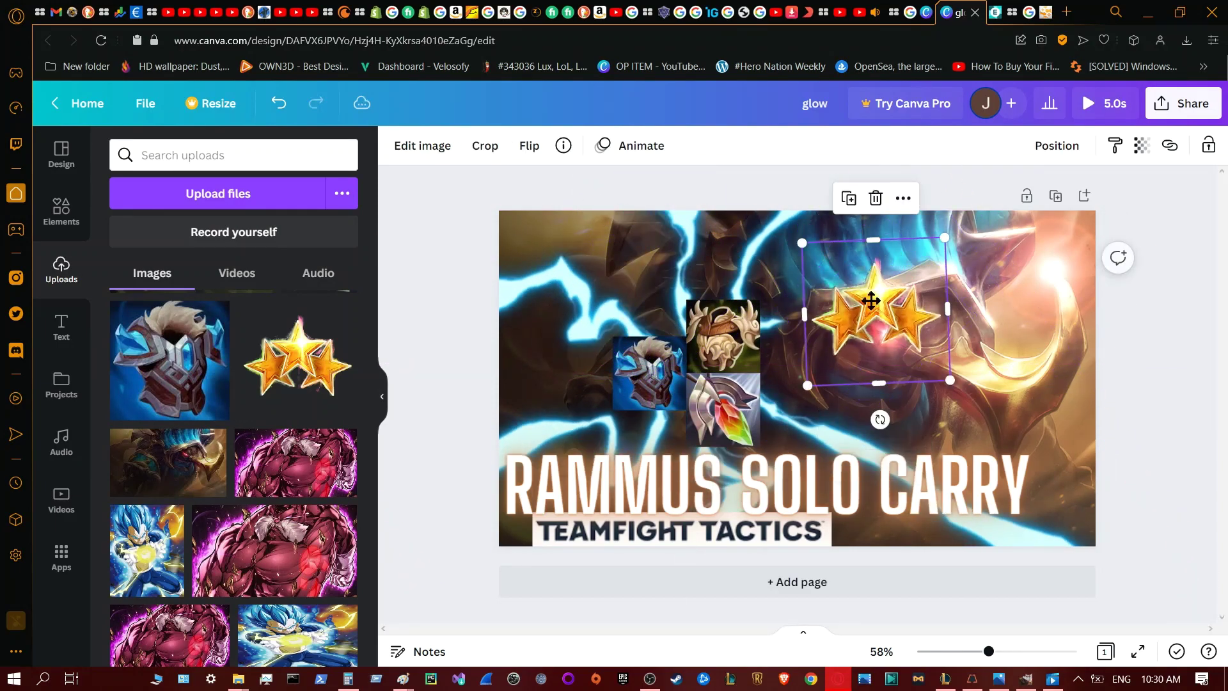
{"action": "mouse_move", "coordinate": [873, 298]}
{"action": "left_mouse_down"}
{"action": "mouse_move", "coordinate": [700, 454]}
{"action": "mouse_move", "coordinate": [565, 399]}
{"action": "mouse_move", "coordinate": [631, 350]}
{"action": "left_mouse_up"}
{"action": "mouse_move", "coordinate": [577, 401]}
{"action": "left_mouse_down"}
{"action": "mouse_move", "coordinate": [563, 410]}
{"action": "mouse_move", "coordinate": [567, 427]}
{"action": "mouse_move", "coordinate": [555, 417]}
{"action": "left_mouse_up"}
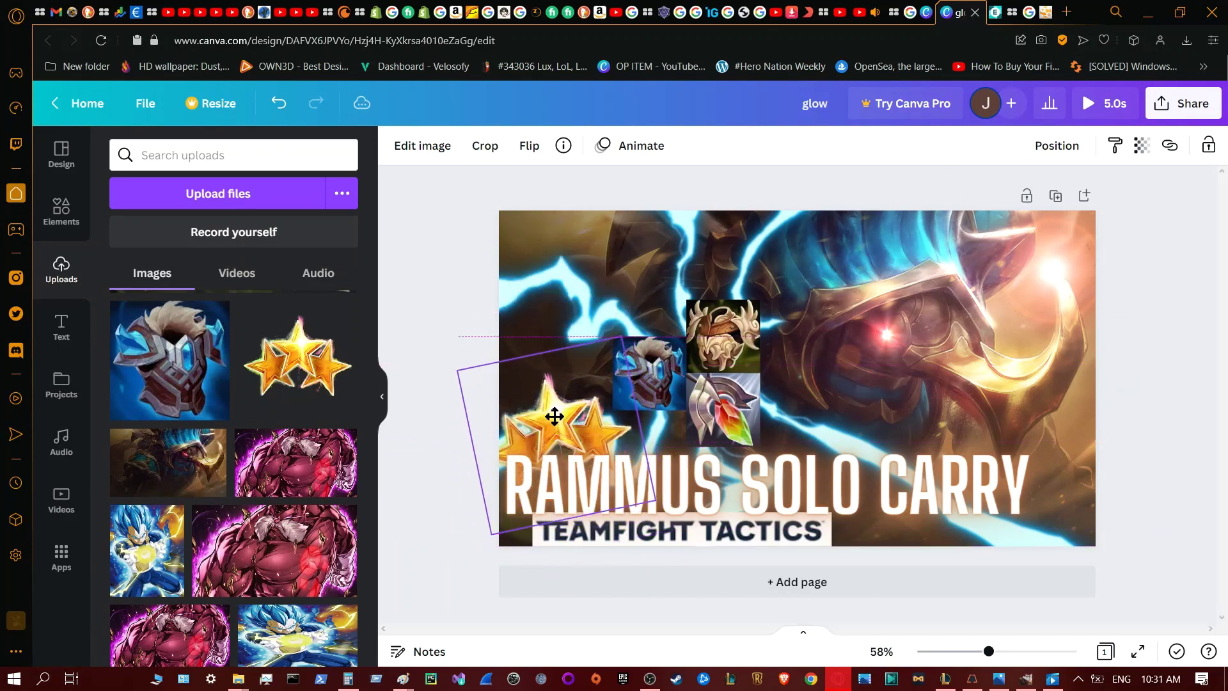
- Position the gold stars on the left end of the RAMMUS SOLO CARRY title
{"action": "right_click", "coordinate": [601, 433]}
{"action": "right_click", "coordinate": [564, 417]}
{"action": "key", "text": "Escape"}
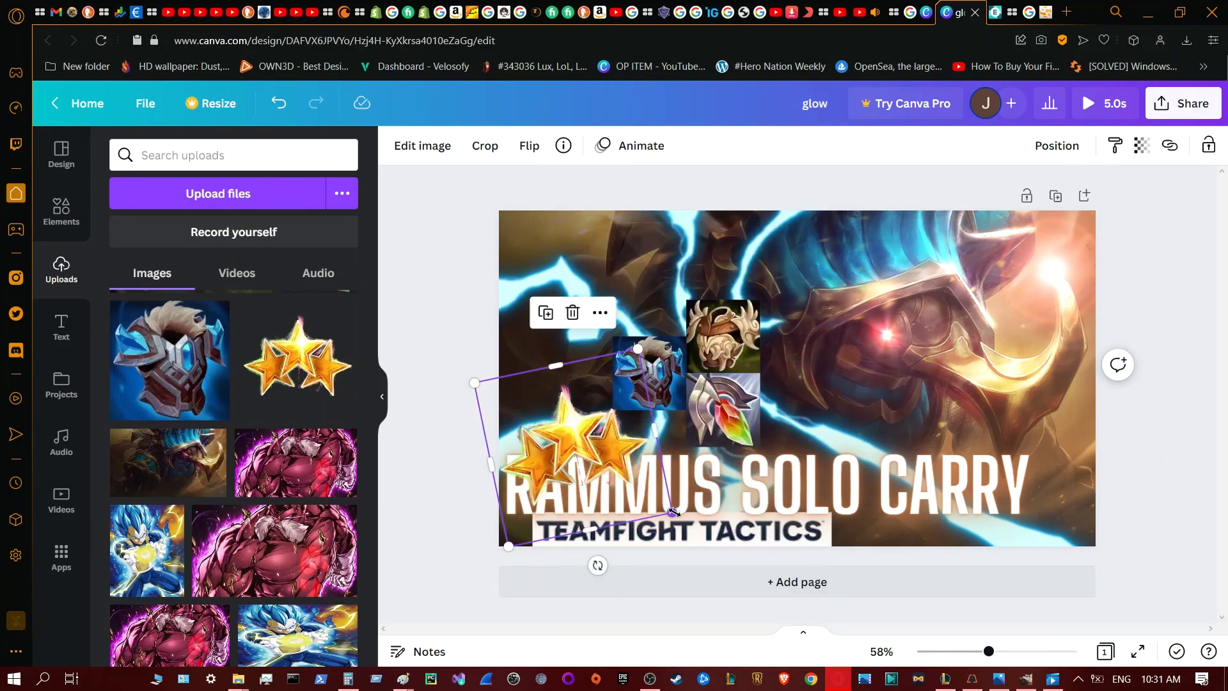
{"action": "left_click_drag", "start_coordinate": [611, 444], "coordinate": [557, 460]}
- Shift the title and its banner together slightly to the right
{"action": "left_click", "coordinate": [767, 486]}
{"action": "left_click", "coordinate": [537, 473]}
{"action": "left_click", "coordinate": [793, 487]}
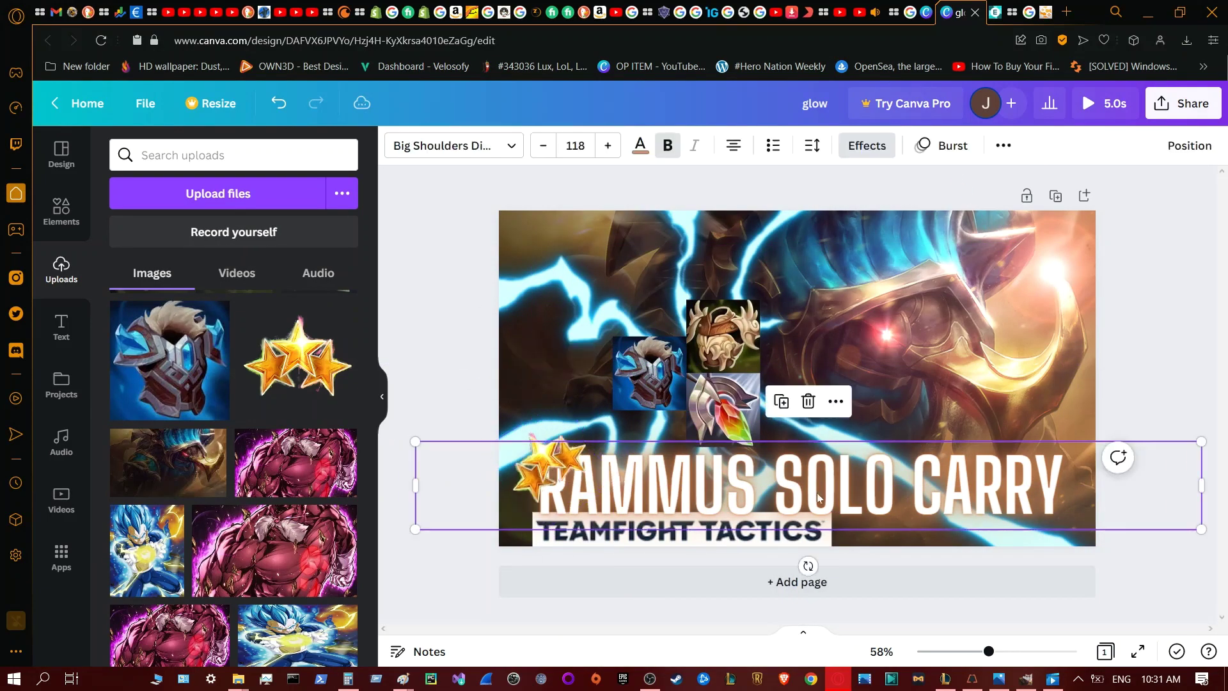
{"action": "left_click_drag", "start_coordinate": [810, 531], "coordinate": [835, 539]}
- Give the gold stars a Pan animation
{"action": "left_click", "coordinate": [441, 350]}
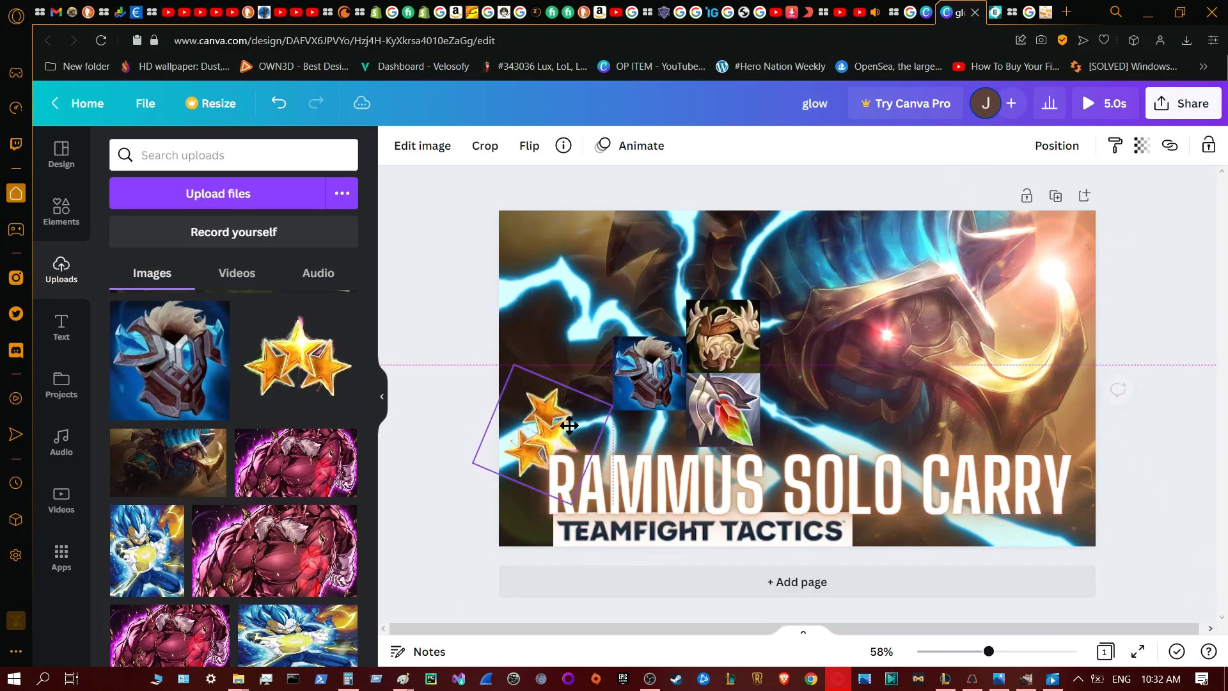
{"action": "left_click", "coordinate": [465, 331]}
{"action": "left_click", "coordinate": [544, 416]}
{"action": "left_click", "coordinate": [625, 146]}
{"action": "left_click", "coordinate": [227, 246]}
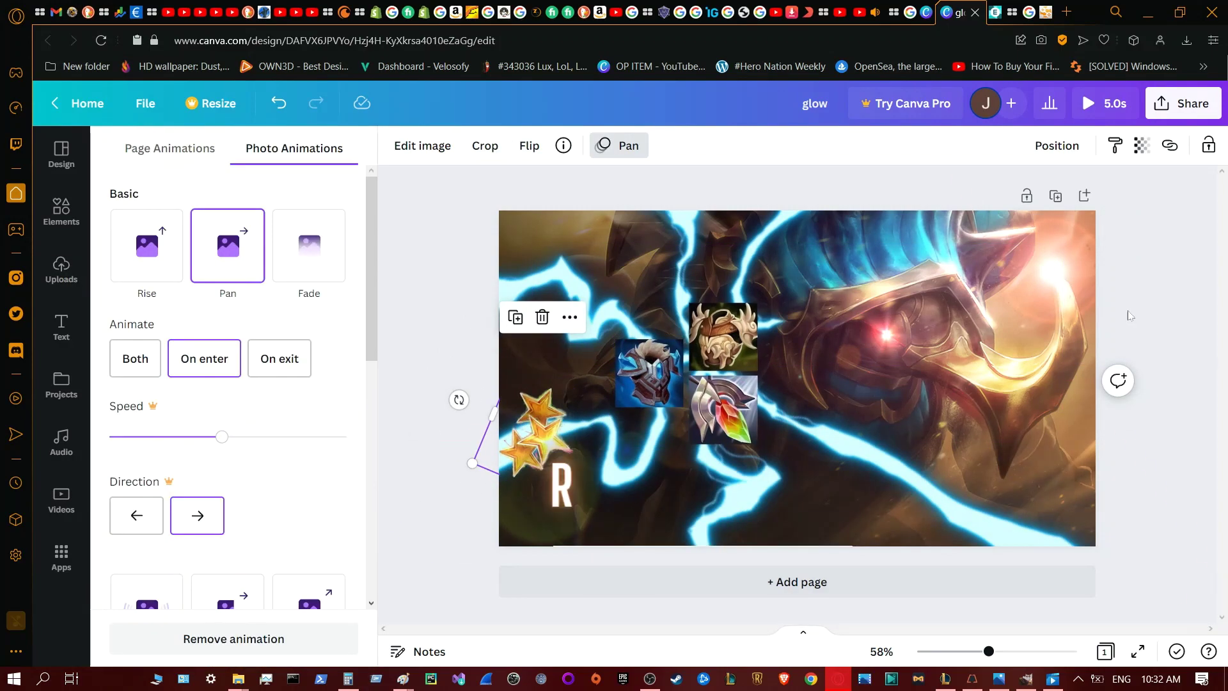
- Re-download the design as PNG and MP4 and open the downloads folder
{"action": "left_click", "coordinate": [1183, 103]}
{"action": "left_click", "coordinate": [1111, 373]}
{"action": "left_click", "coordinate": [1056, 459]}
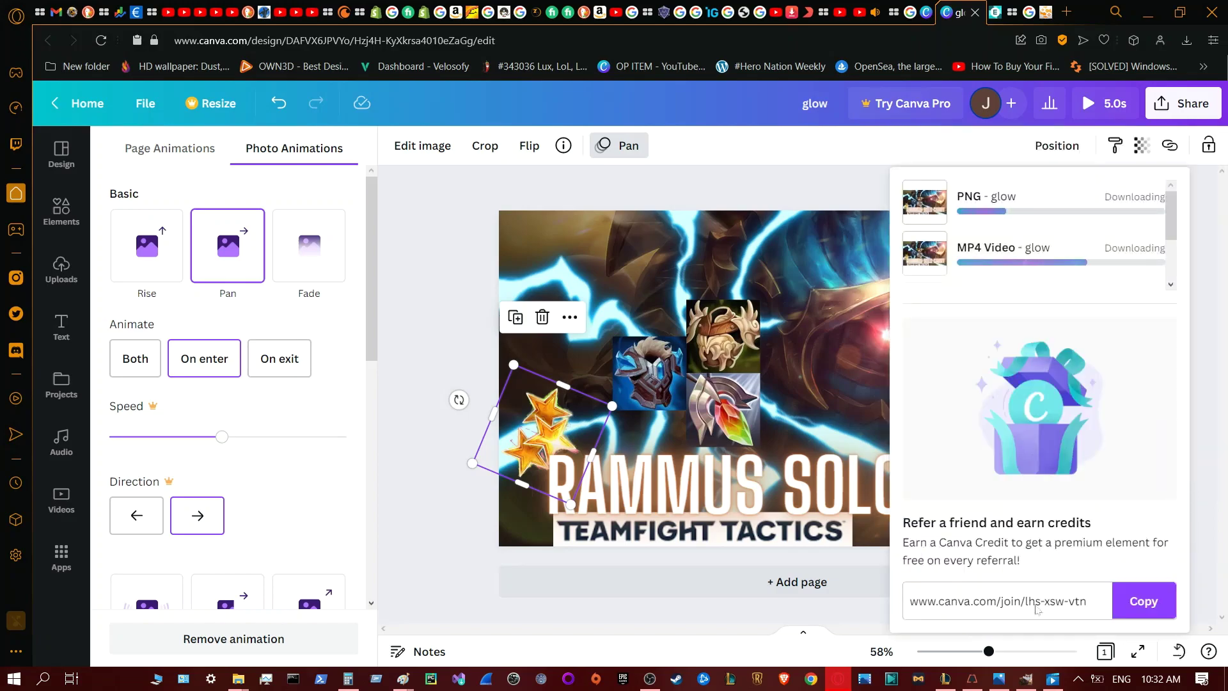
{"action": "left_click", "coordinate": [1206, 96]}
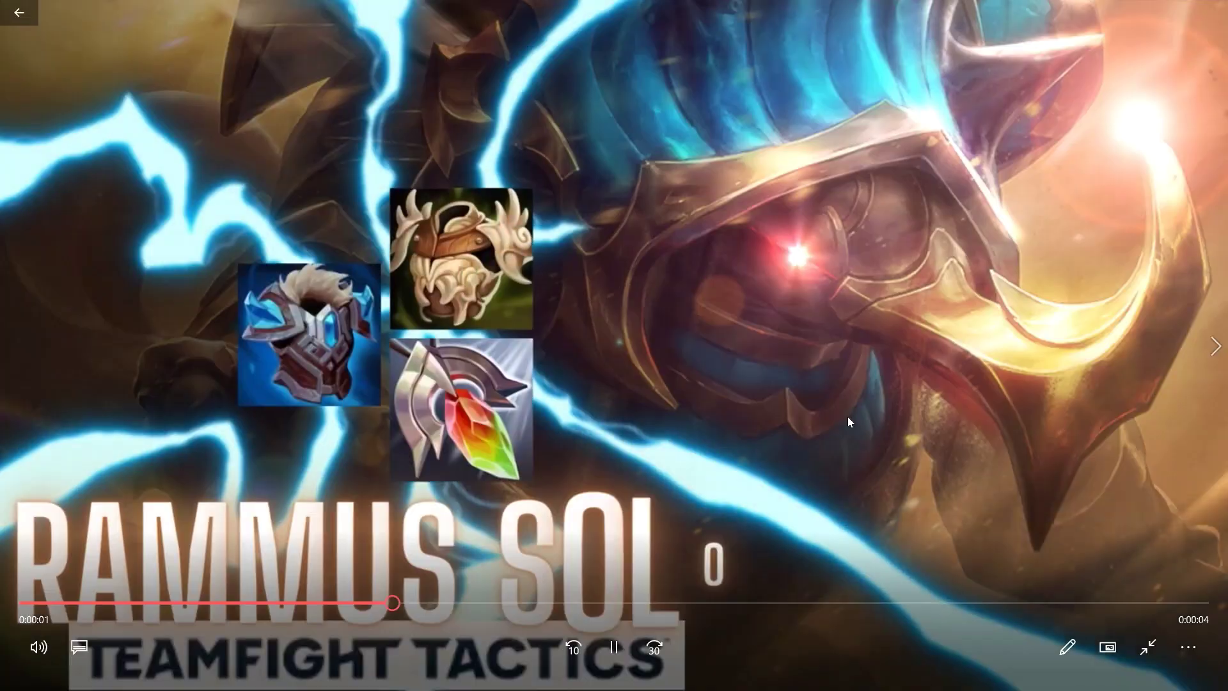